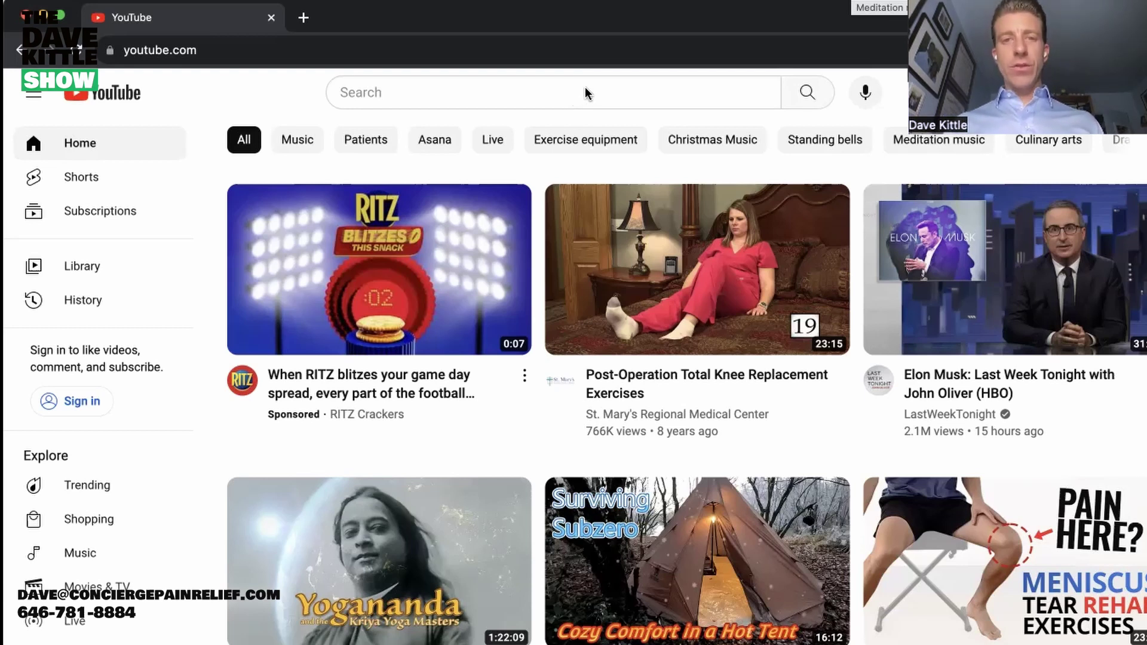
Search YouTube for "total knee replacement".
left_click(586, 90)
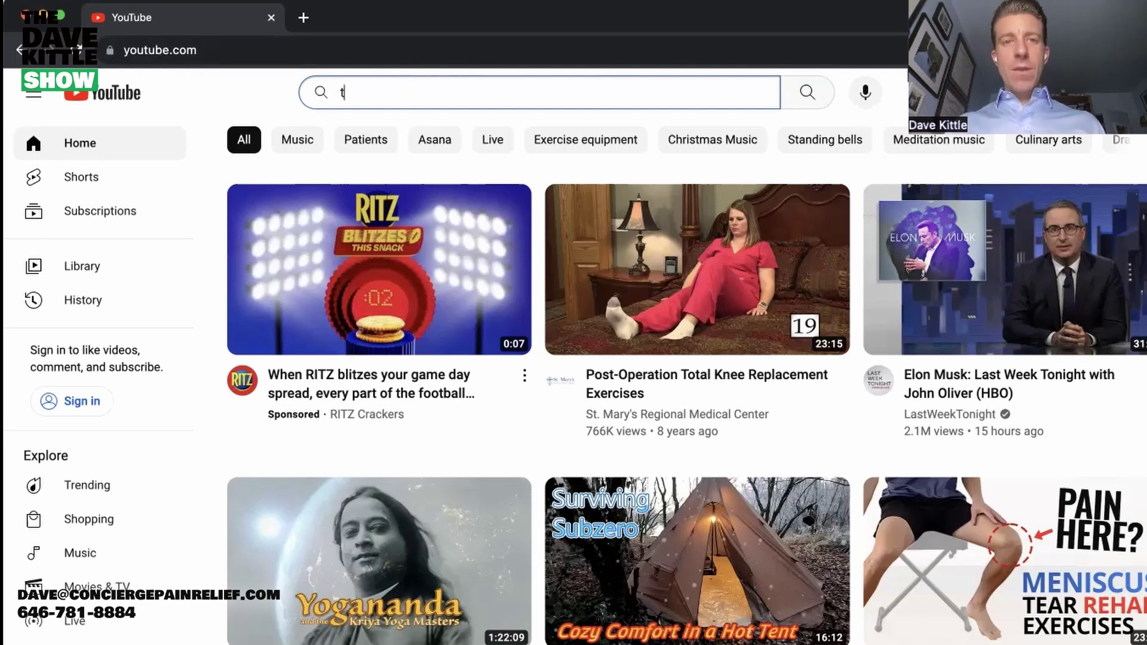
type("total kne")
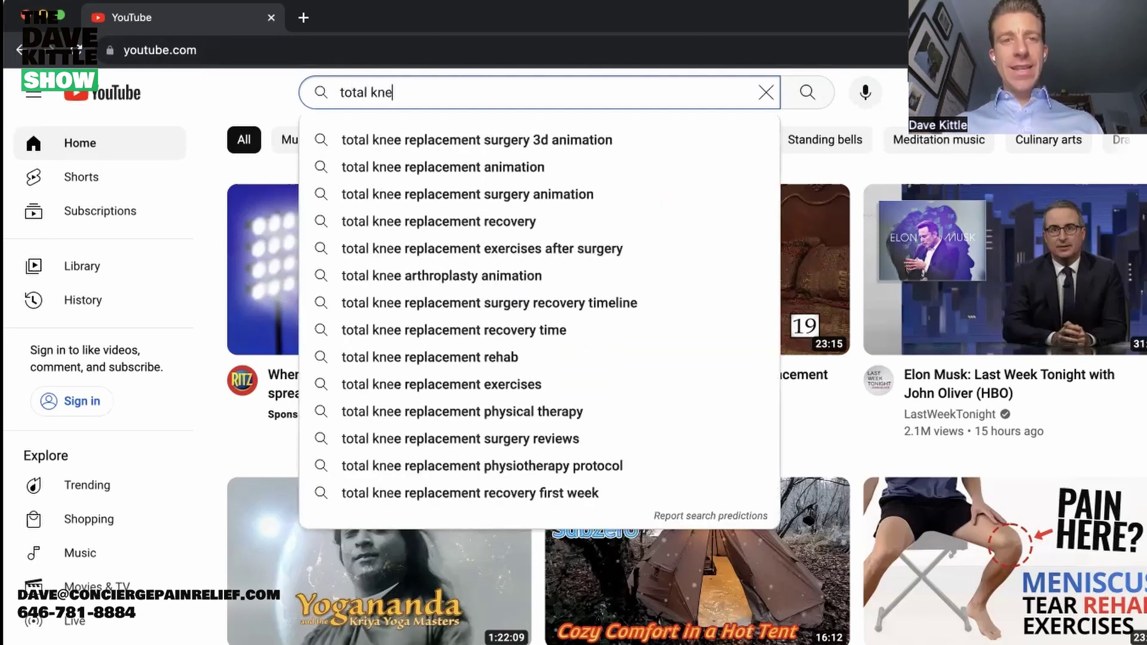
type("e replacement")
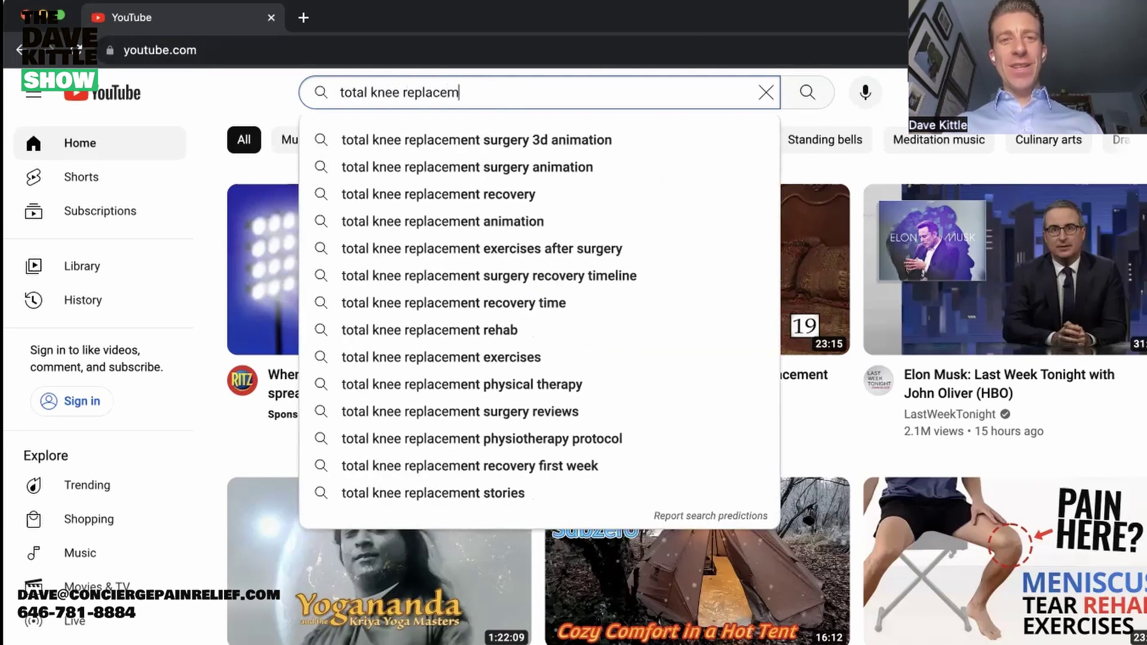
key("Return")
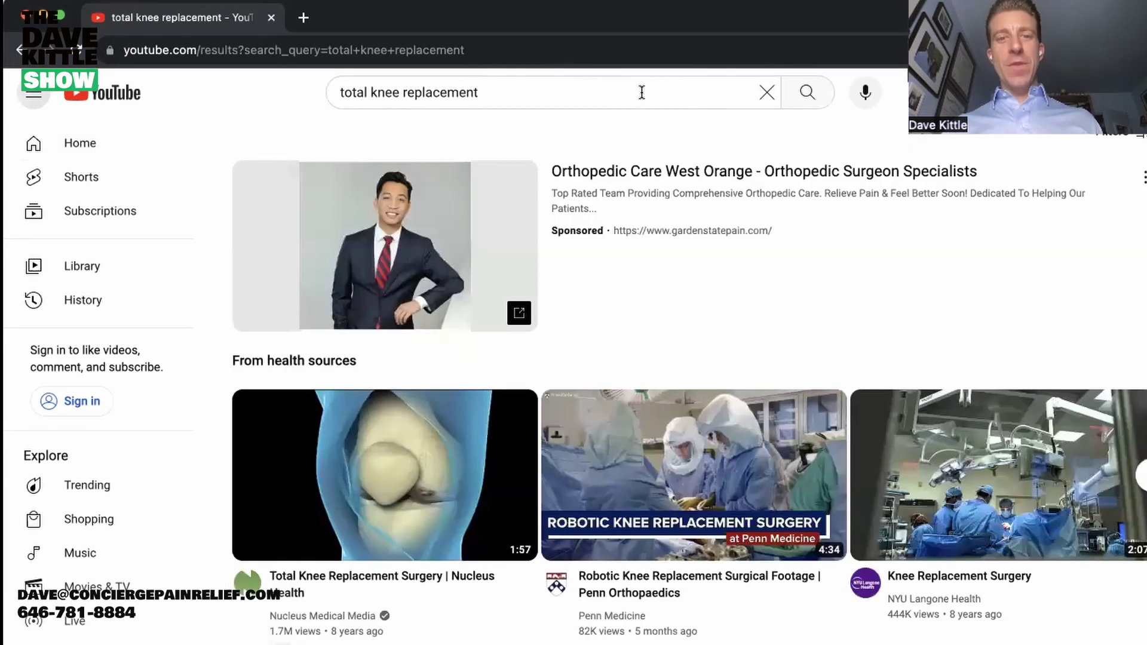
Open the video "How painful is a total knee replacement" from the search results, skip its ad and pause it.
scroll(690, 264, "down", 4)
scroll(690, 263, "down", 15)
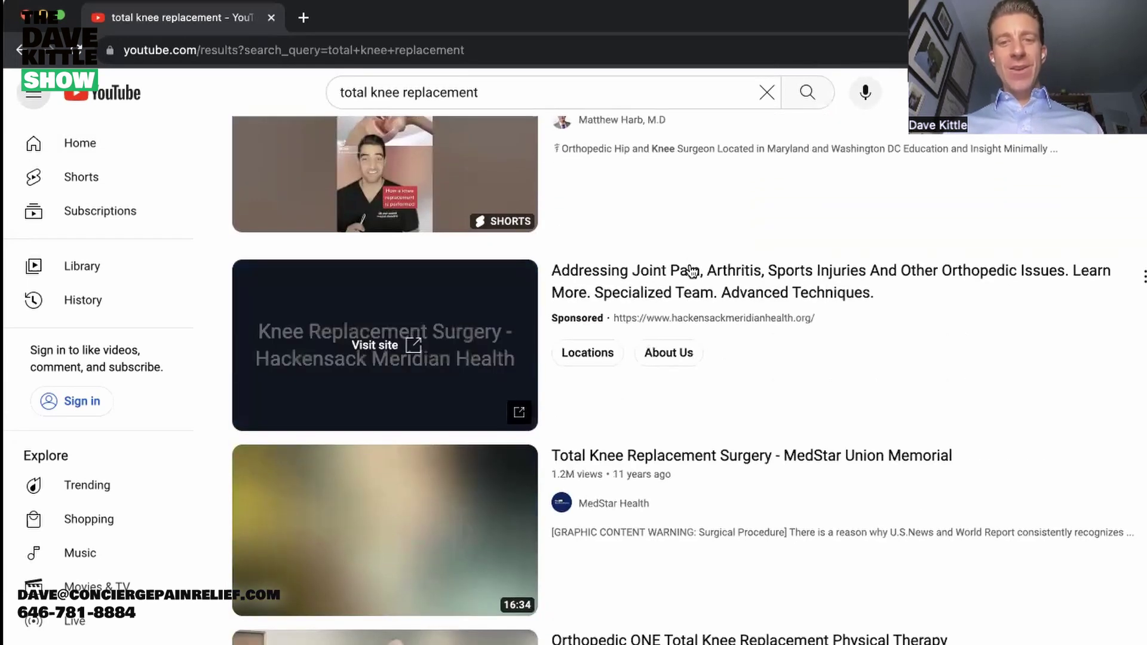
scroll(692, 271, "down", 11)
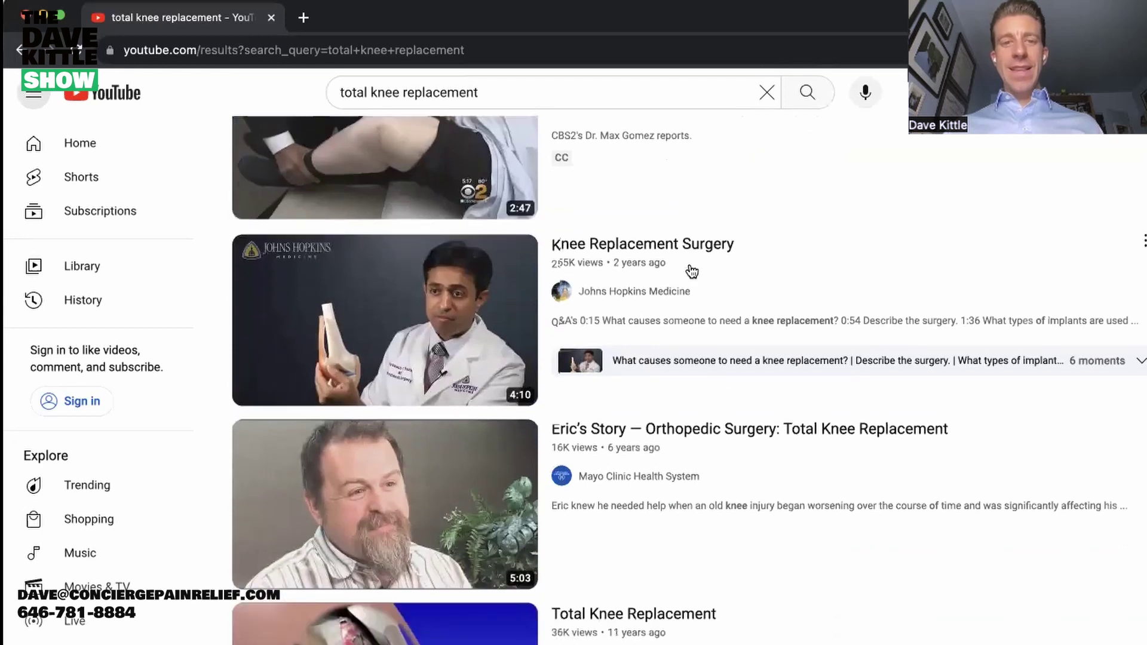
scroll(668, 263, "down", 20)
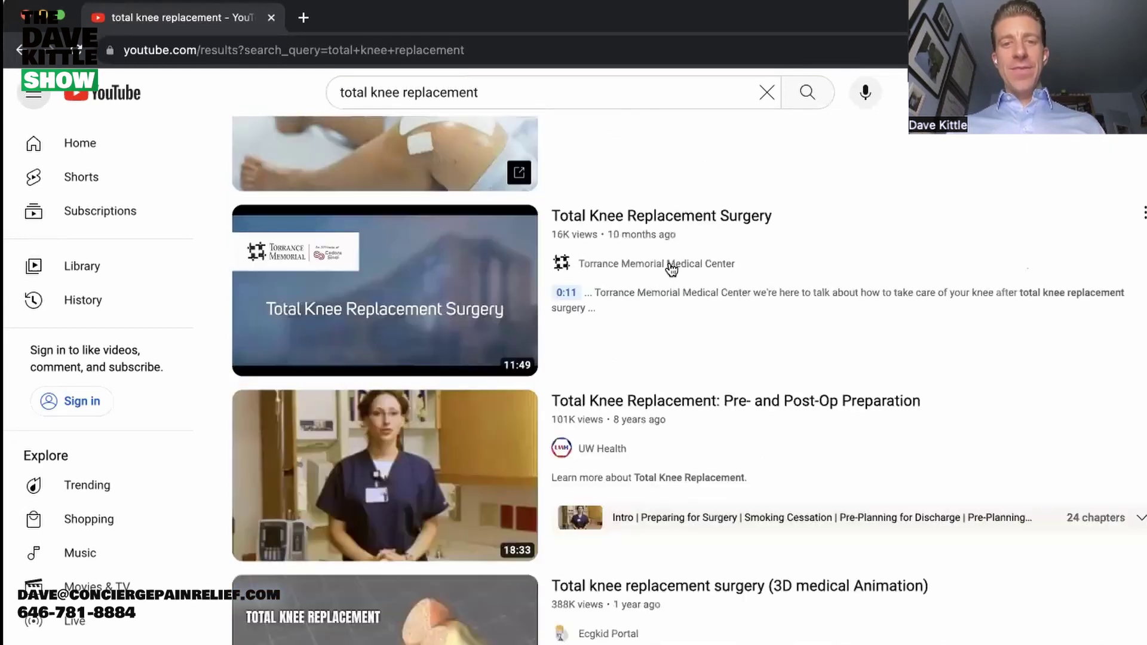
mouse_move(778, 263)
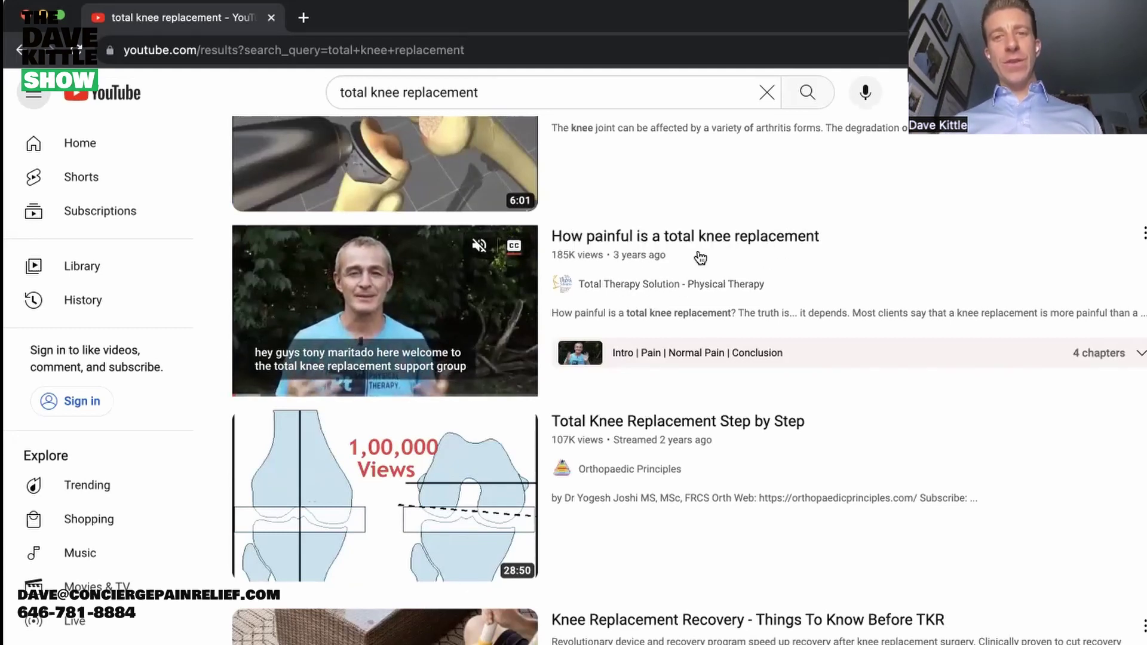
left_click(648, 238)
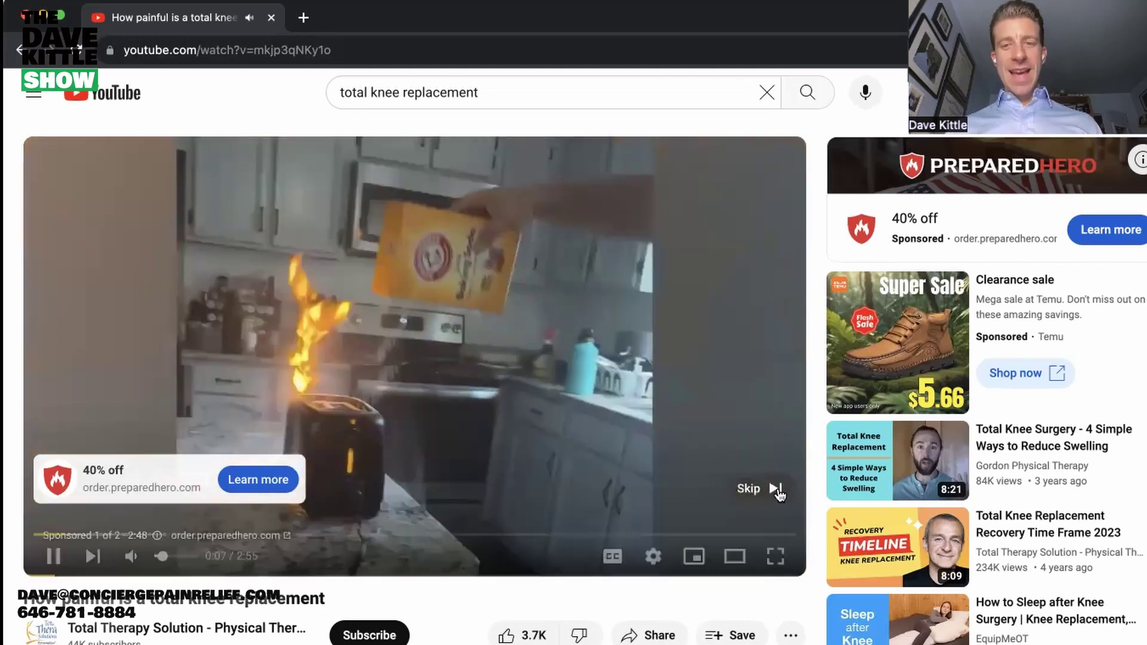
left_click(775, 489)
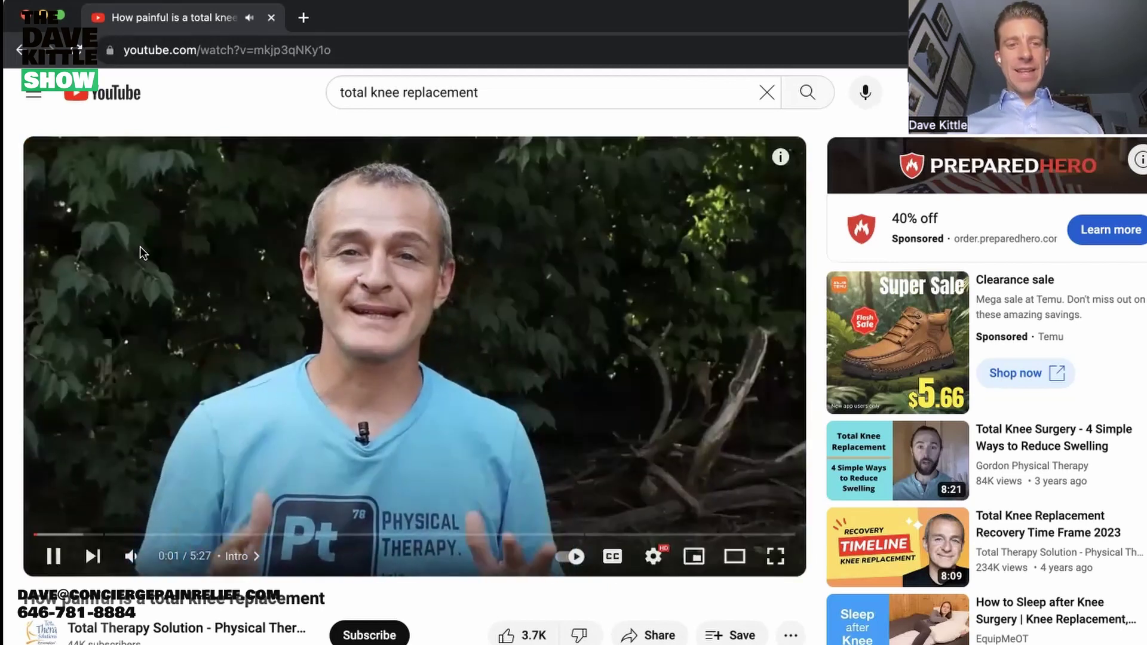
left_click(305, 360)
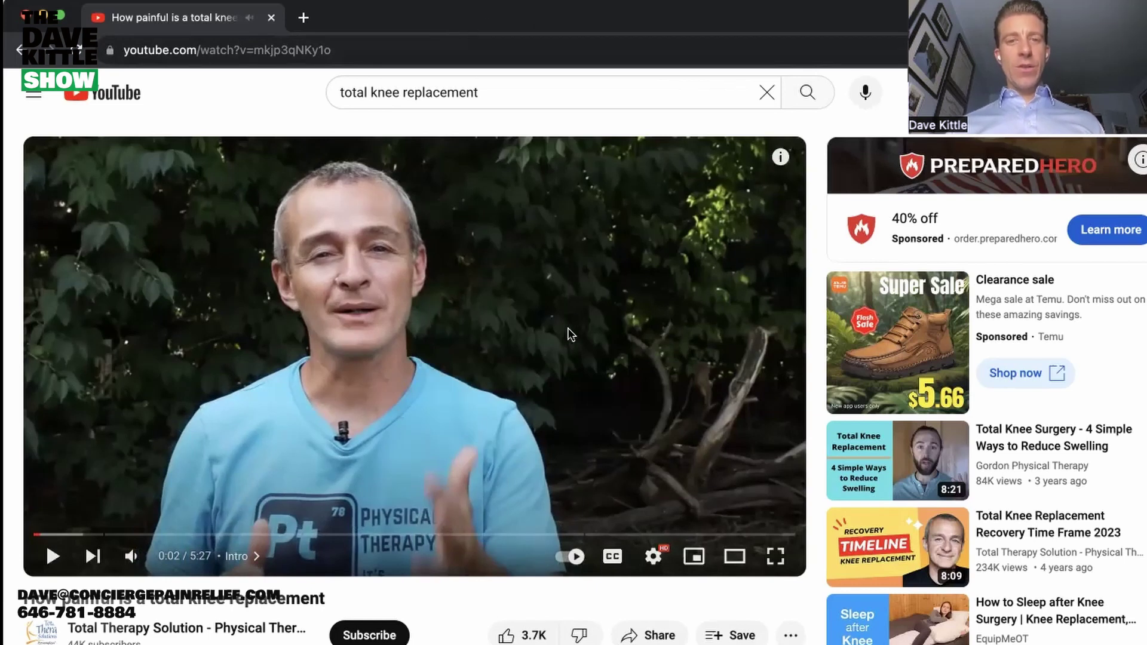
Examine the video page, including the title, channel, engagement figures, description preview and comments area.
scroll(669, 313, "down", 2)
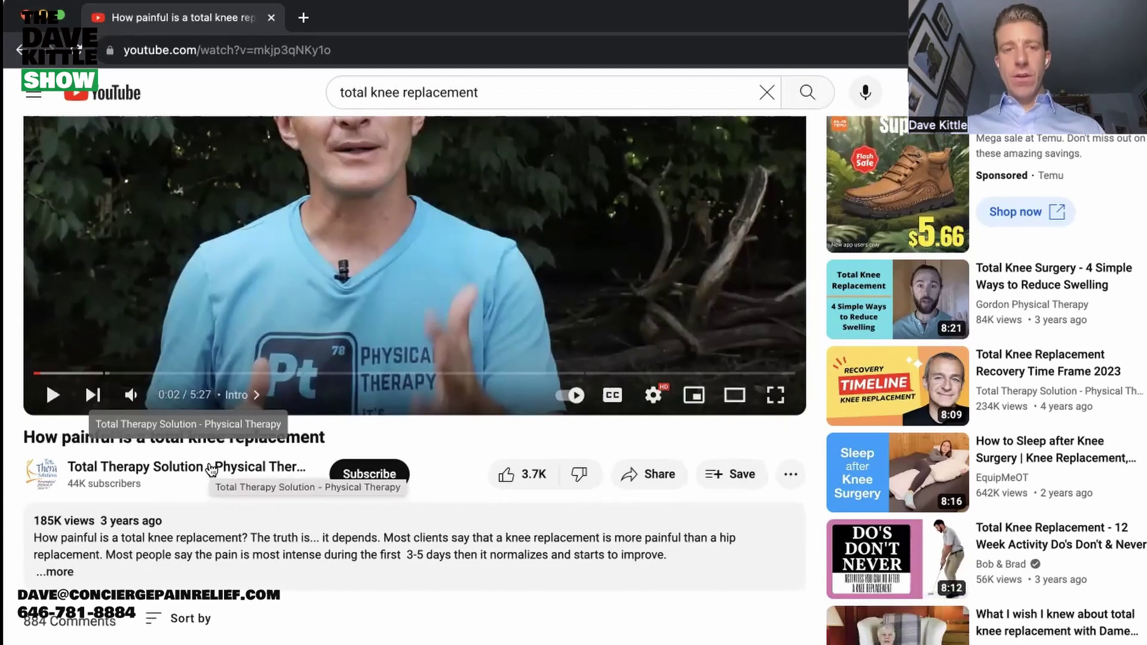
scroll(774, 221, "up", 3)
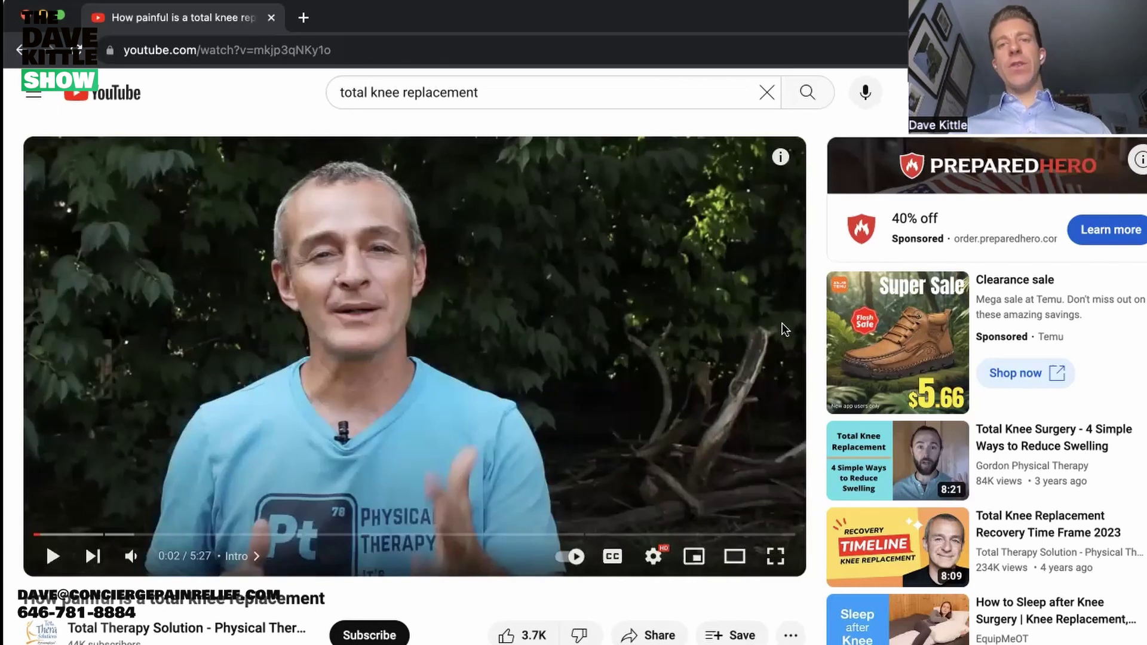
scroll(784, 328, "down", 2)
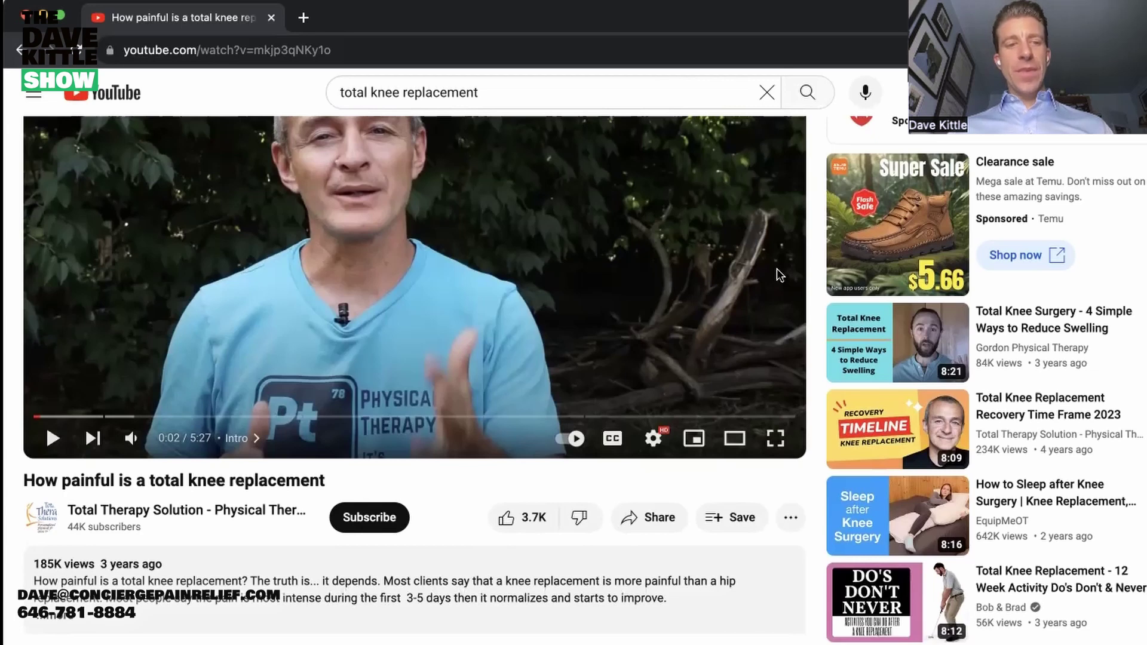
scroll(776, 269, "down", 2)
scroll(230, 402, "down", 4)
scroll(372, 466, "up", 3)
scroll(373, 467, "up", 5)
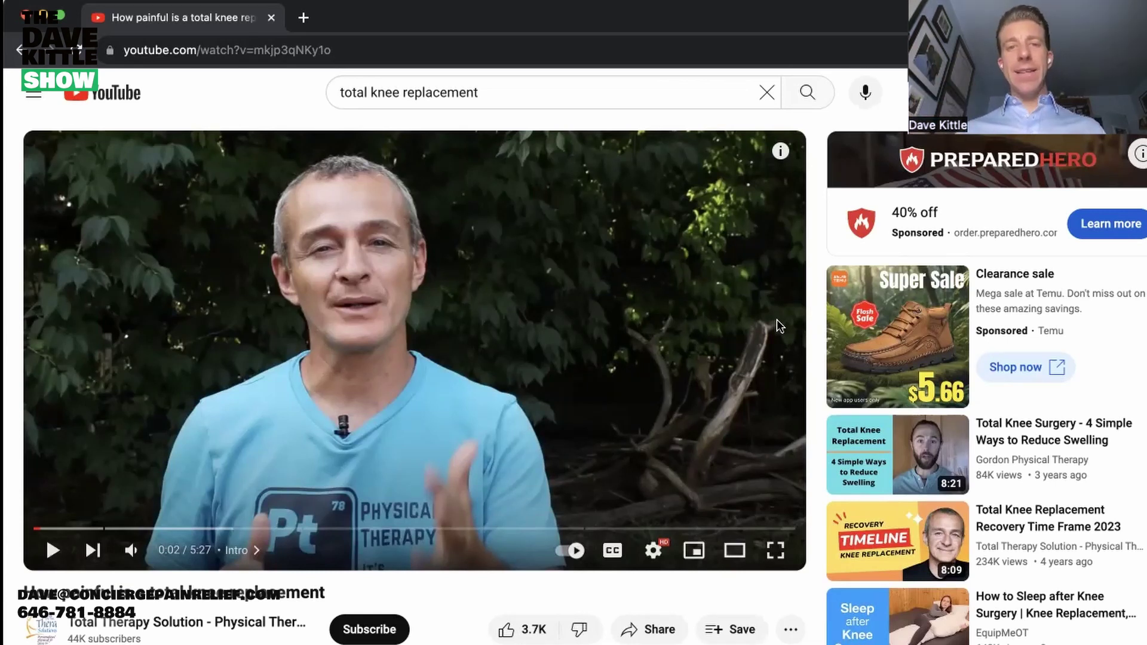
scroll(744, 309, "down", 1)
scroll(743, 309, "up", 1)
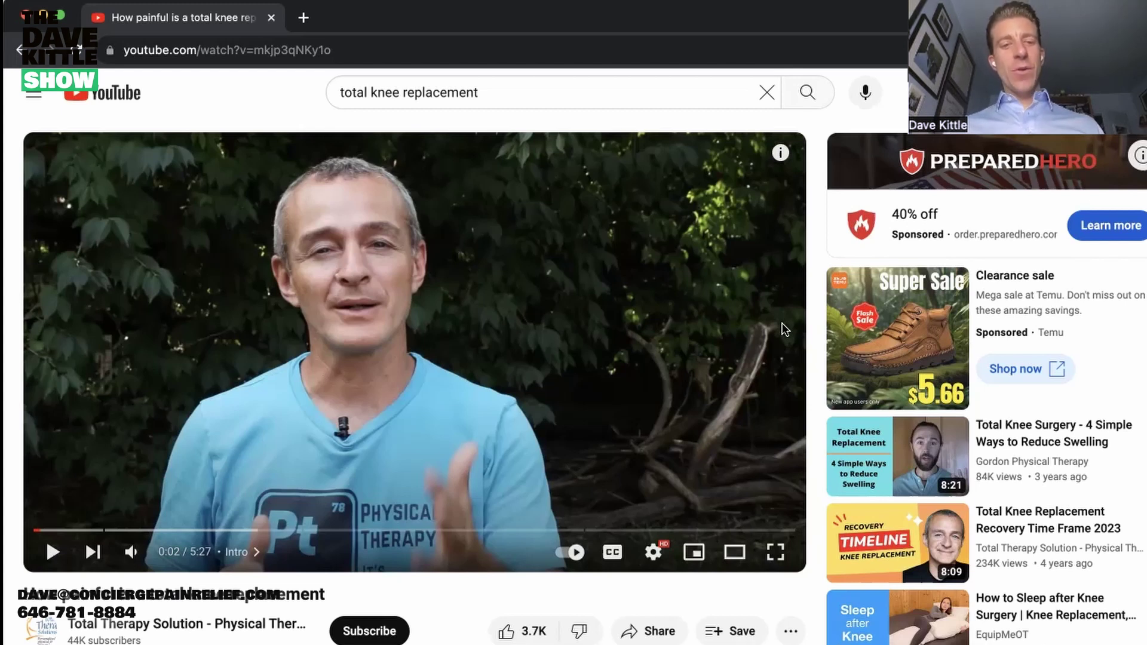
scroll(784, 328, "down", 4)
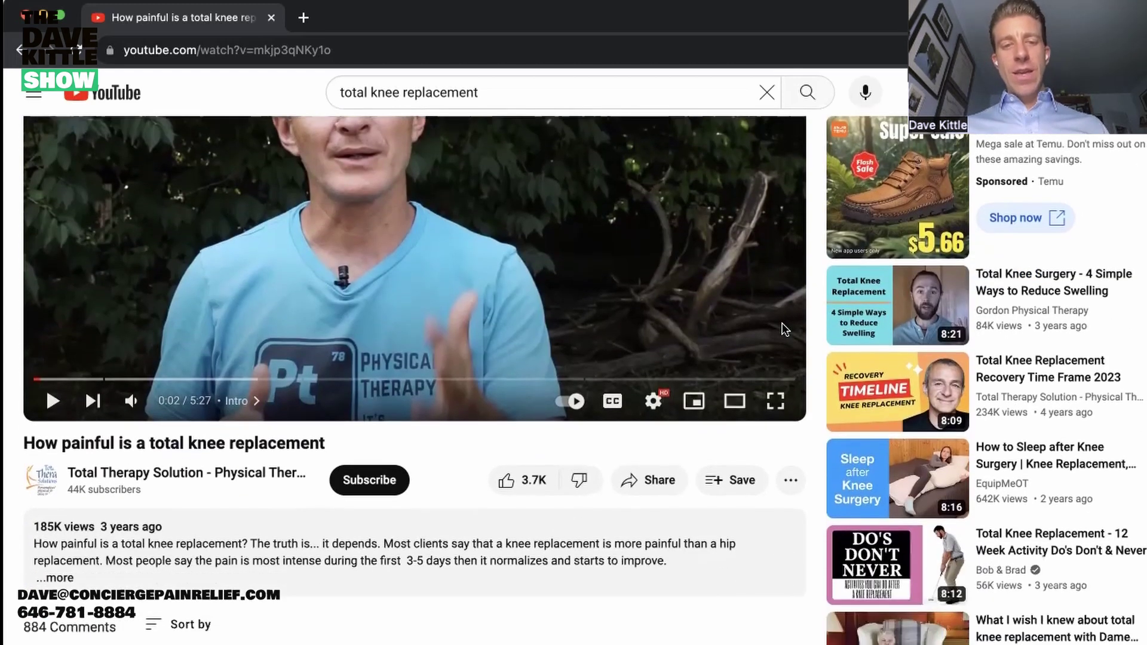
scroll(775, 226, "up", 2)
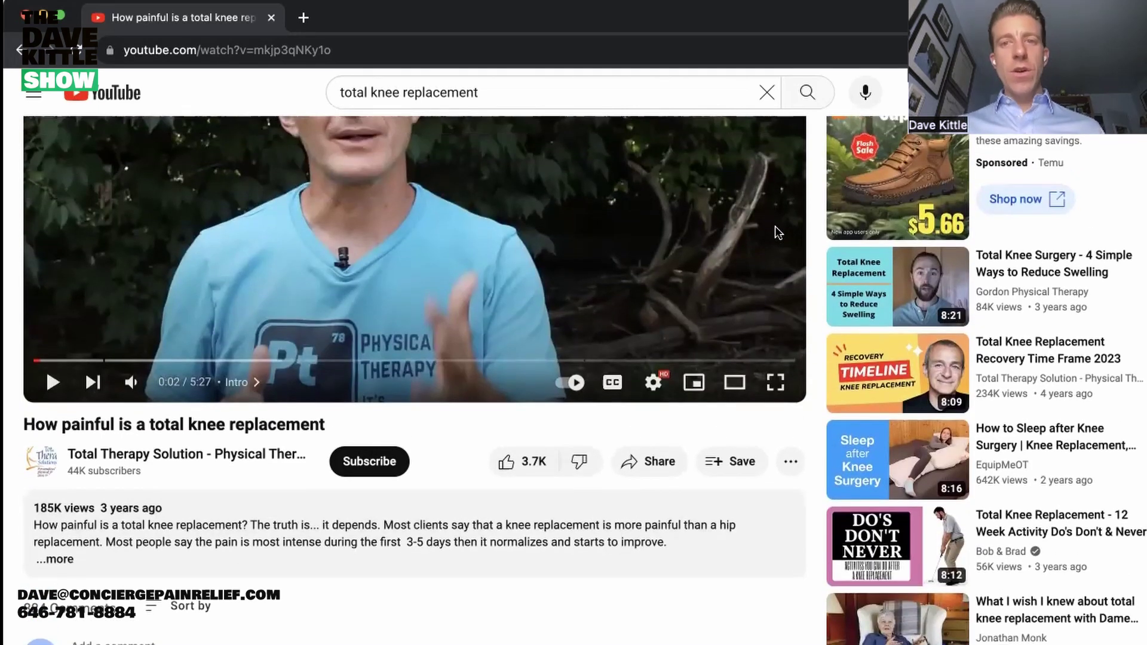
scroll(776, 226, "up", 2)
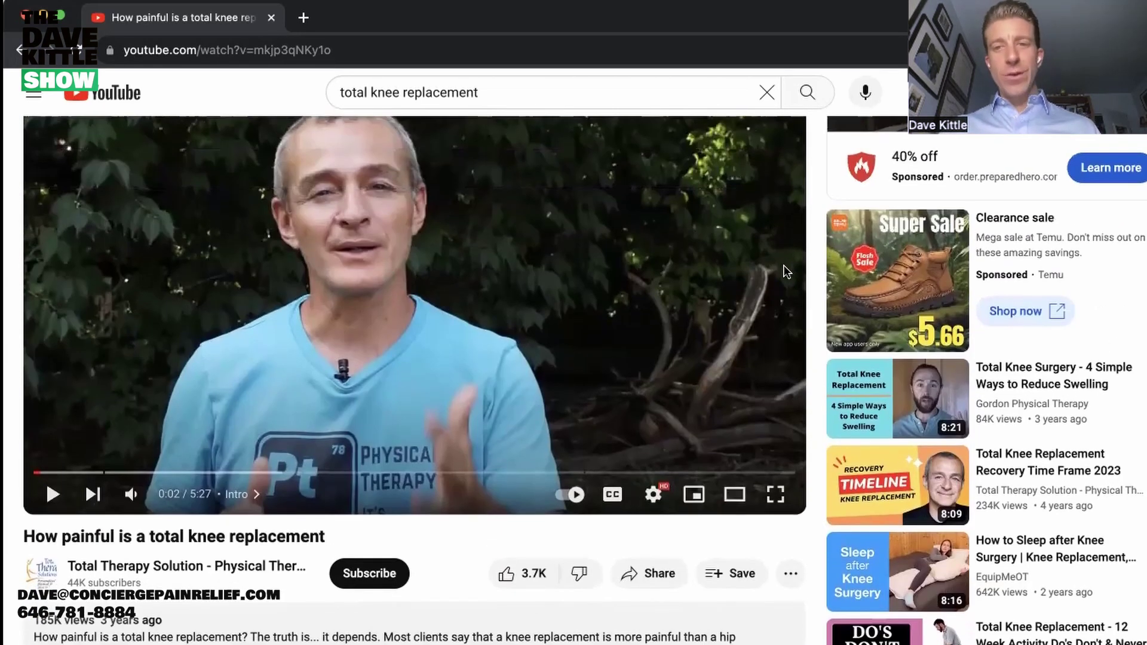
scroll(504, 418, "down", 4)
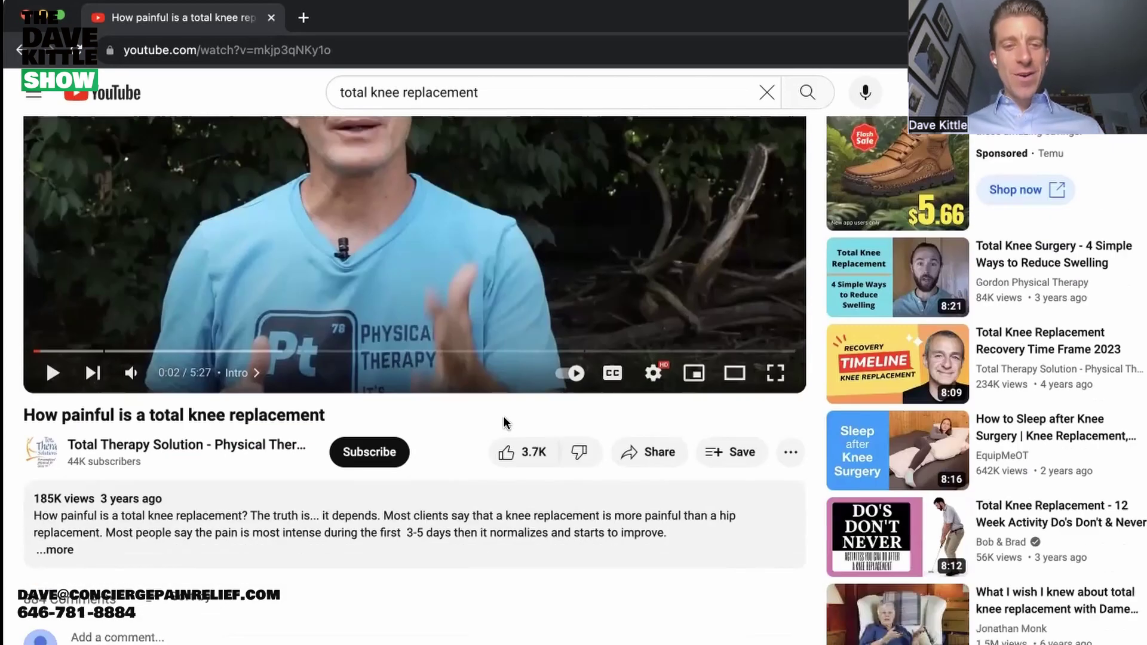
scroll(503, 418, "up", 1)
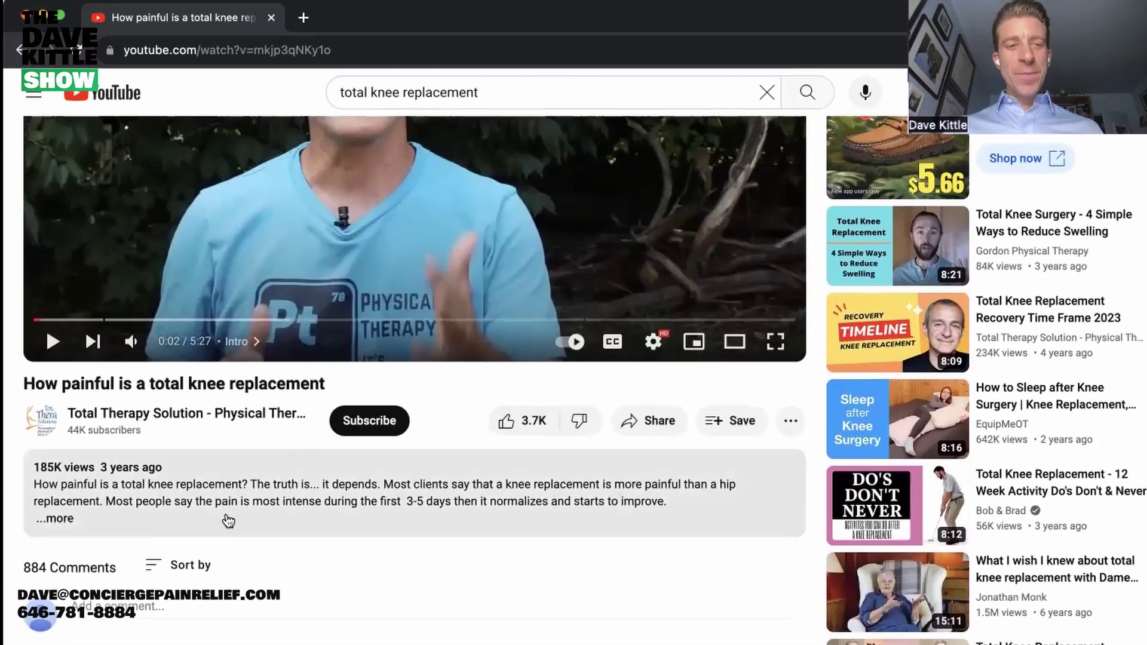
Expand the video's description and review its full text, related questions and blog link.
left_click(55, 517)
scroll(500, 550, "up", 3)
scroll(303, 228, "down", 9)
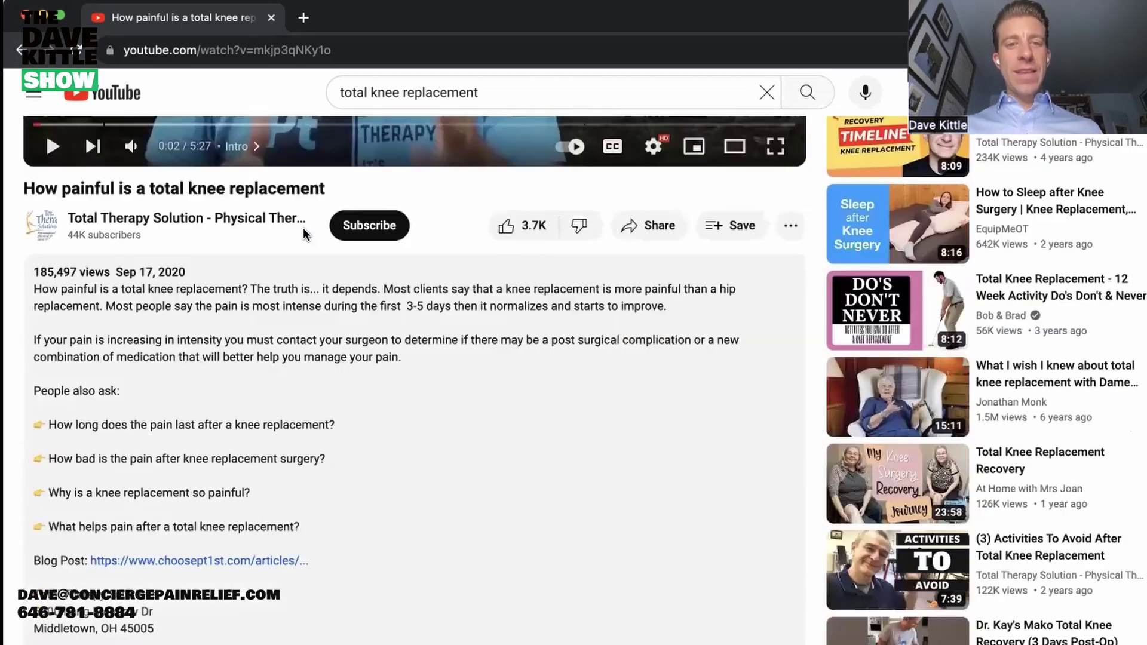
scroll(305, 243, "up", 2)
scroll(306, 243, "up", 2)
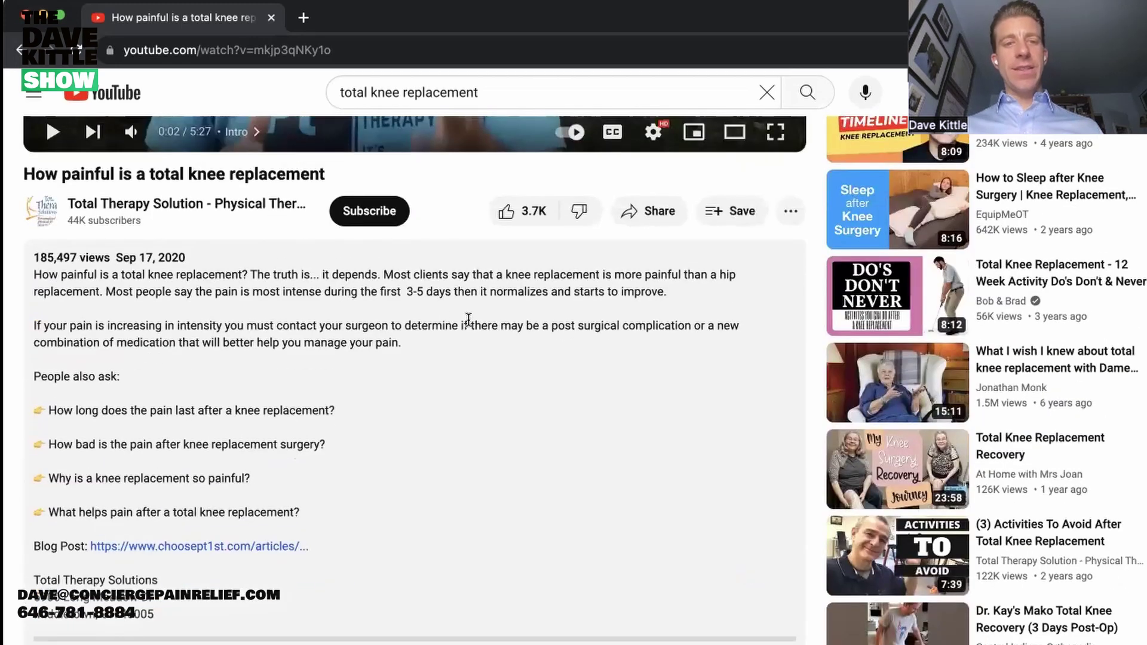
scroll(246, 332, "up", 7)
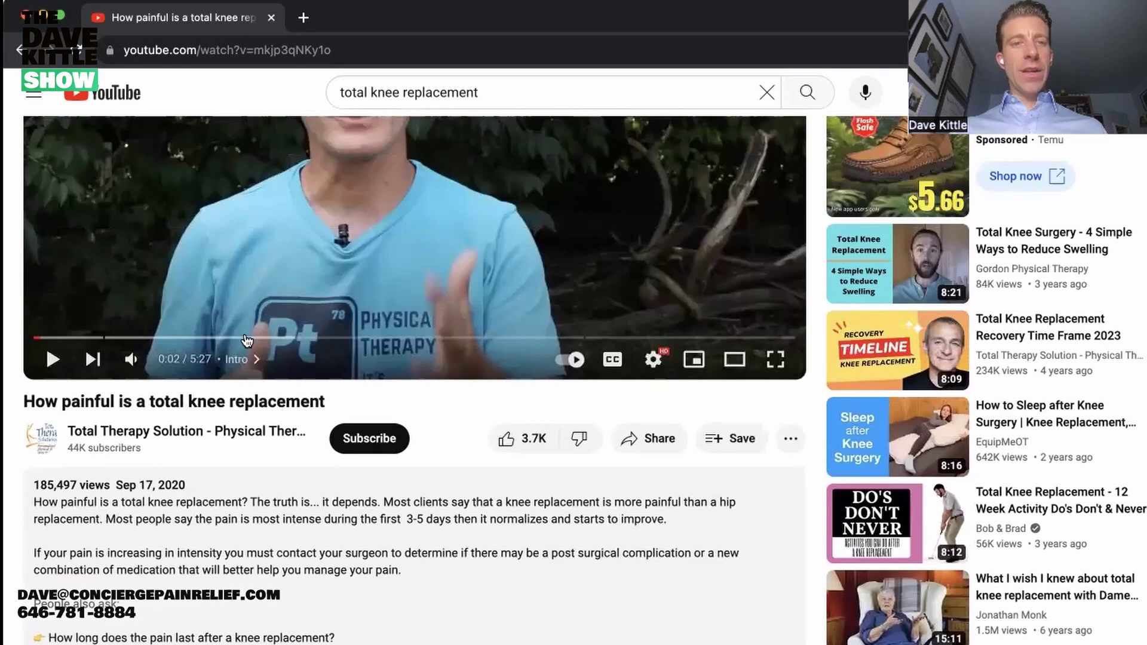
Return to the search results, reopen "How painful is a total knee replacement" and pause it at the start.
left_click(20, 51)
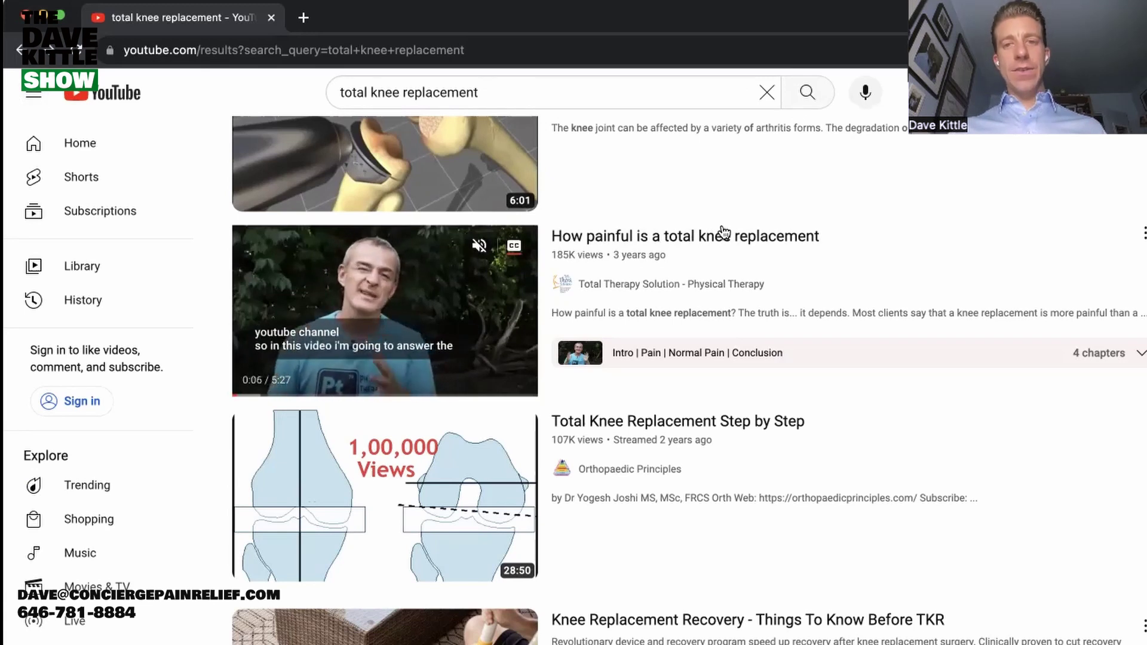
left_click(706, 238)
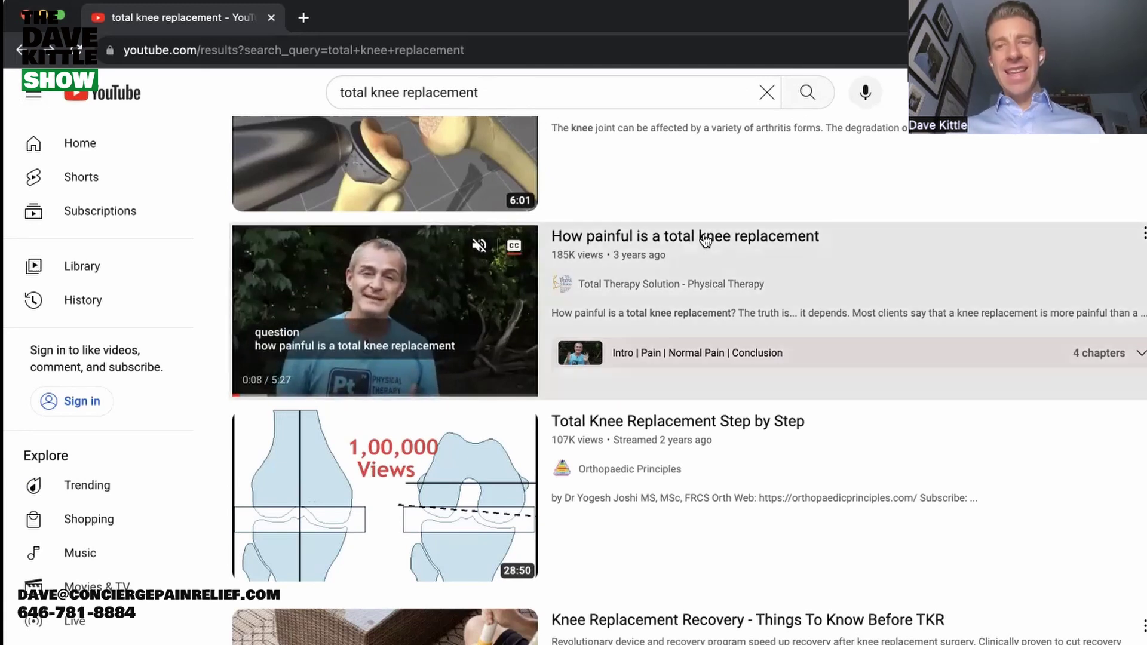
left_click(457, 313)
Expand the reopened video's description and read through it to the blog post link and clinic address.
scroll(661, 289, "down", 3)
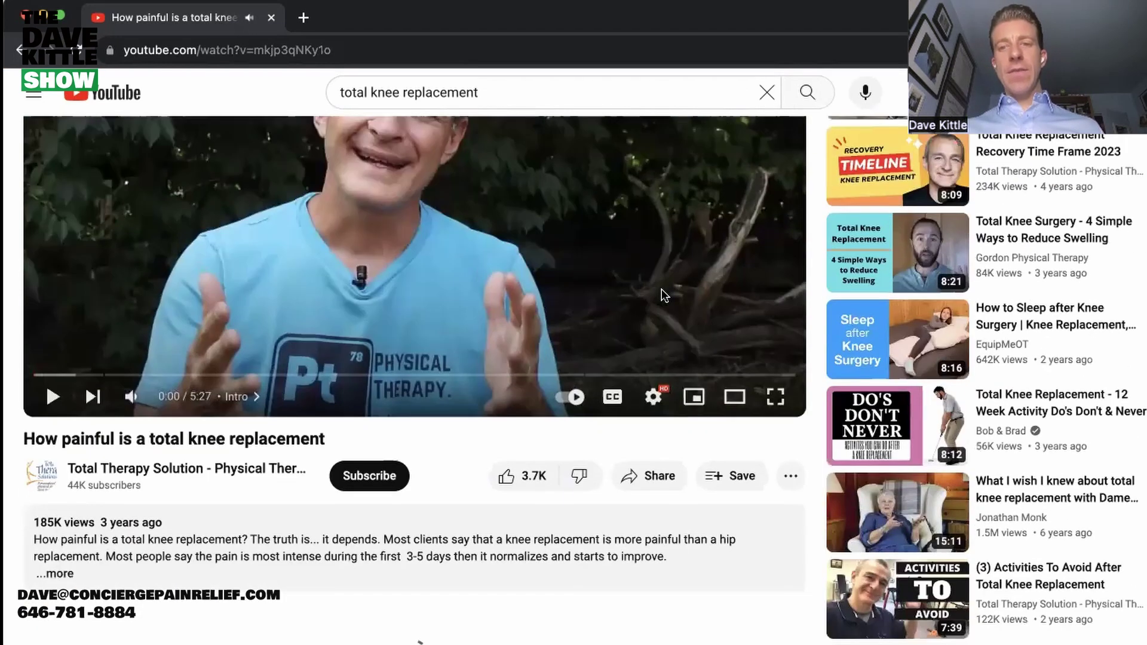
scroll(723, 231, "up", 3)
scroll(776, 212, "down", 2)
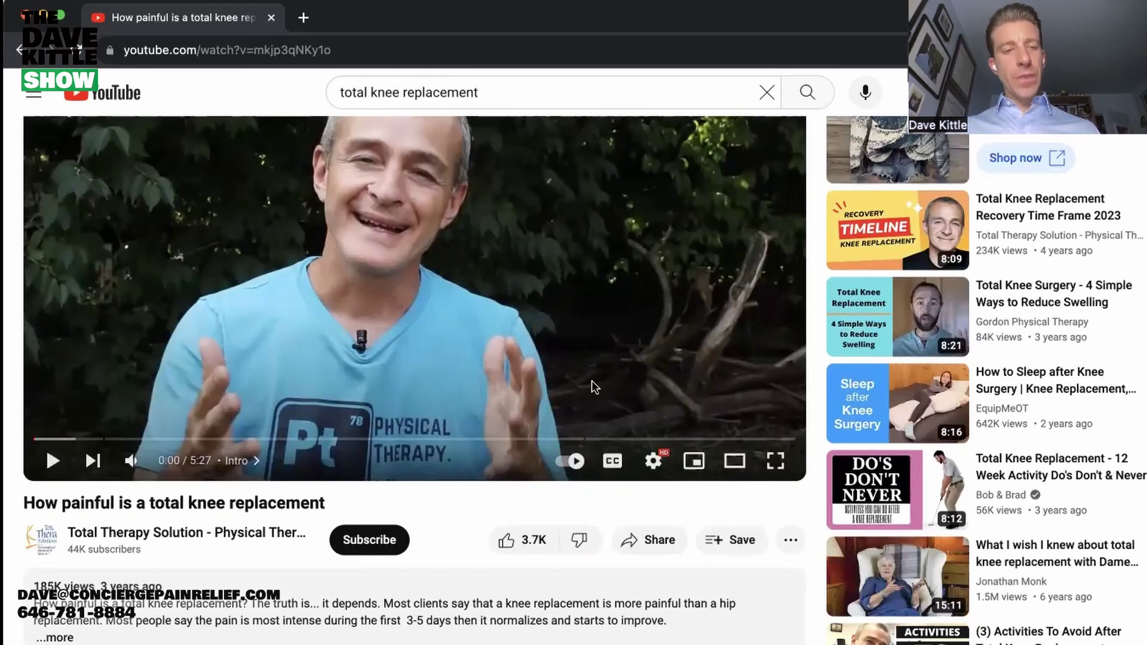
scroll(592, 387, "down", 3)
left_click(49, 442)
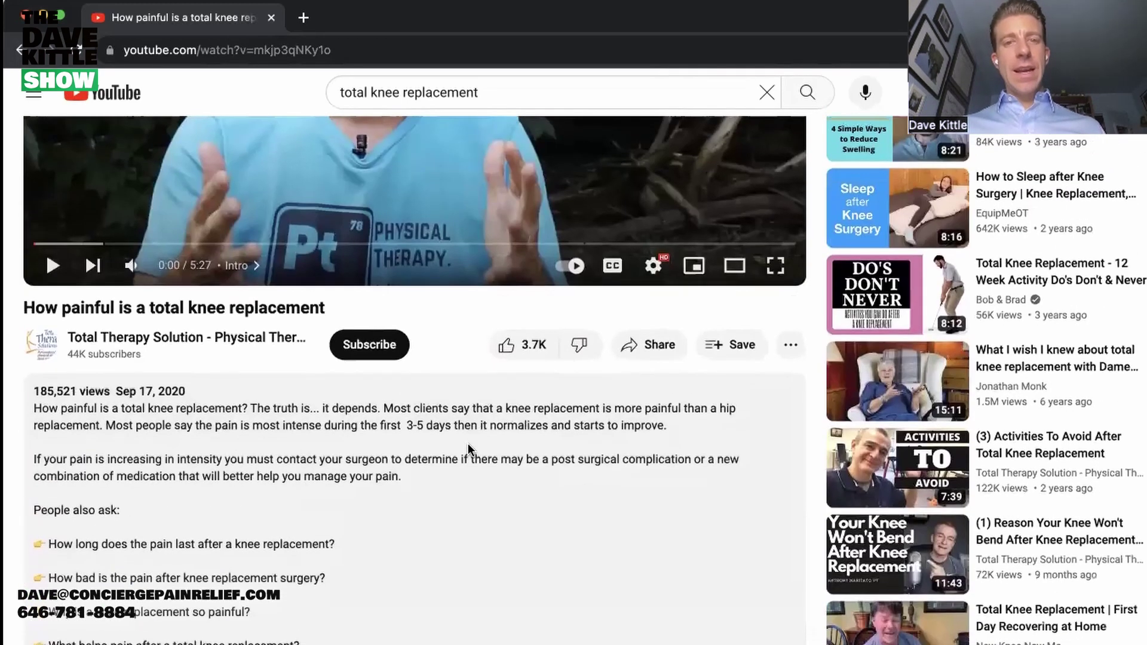
scroll(467, 444, "up", 1)
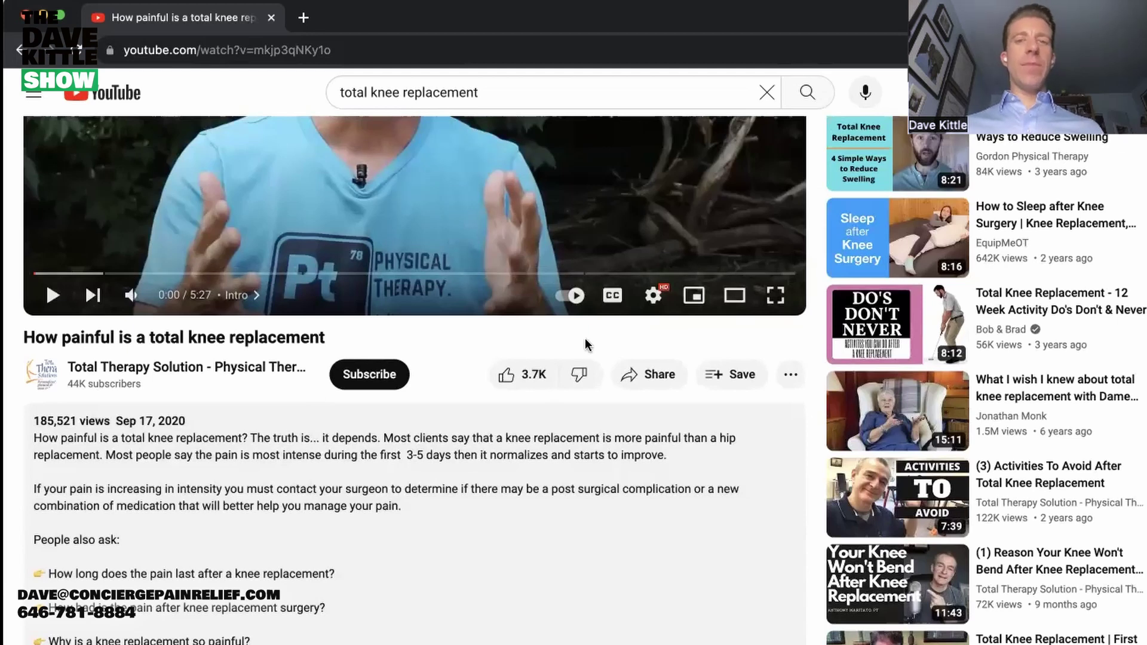
scroll(585, 338, "up", 5)
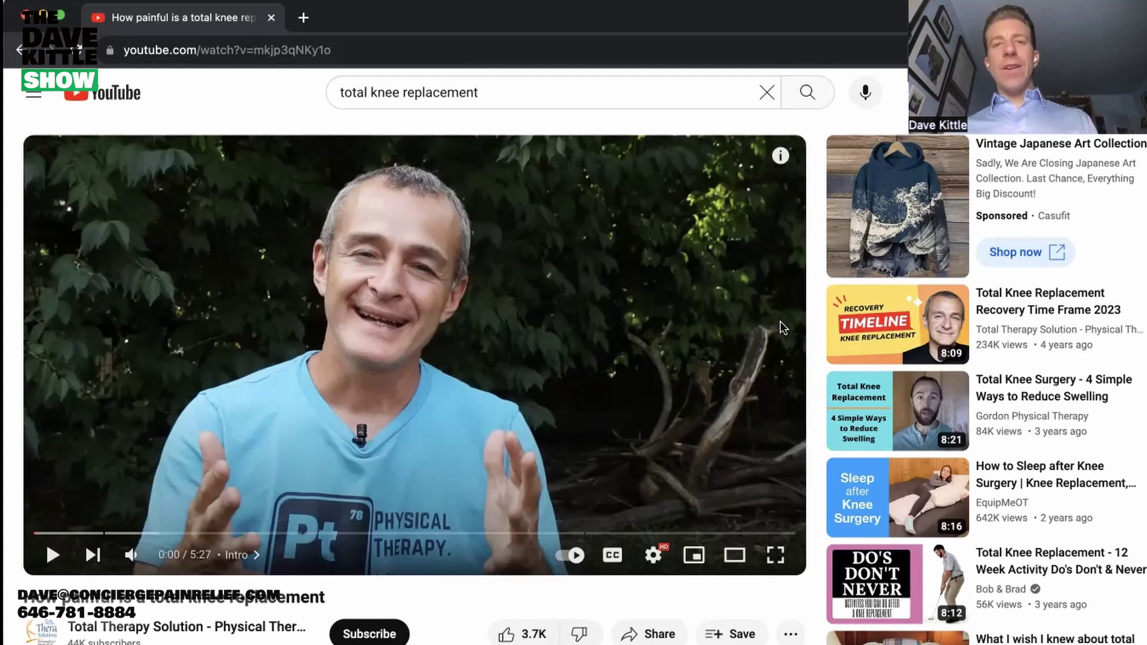
scroll(782, 327, "down", 1)
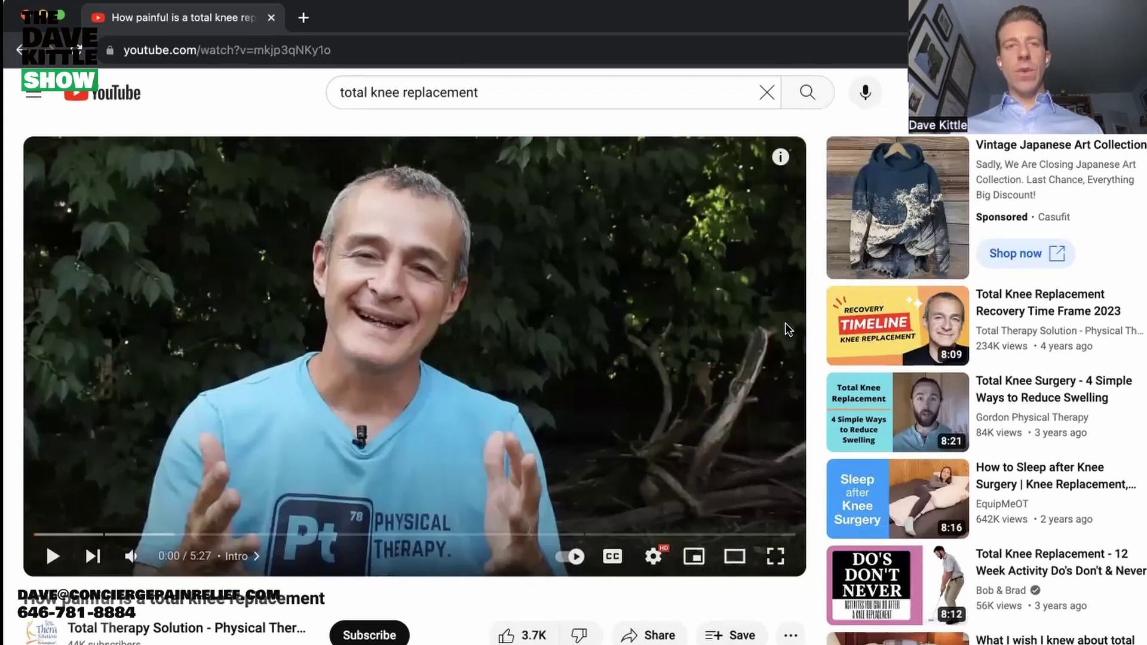
scroll(784, 324, "down", 1)
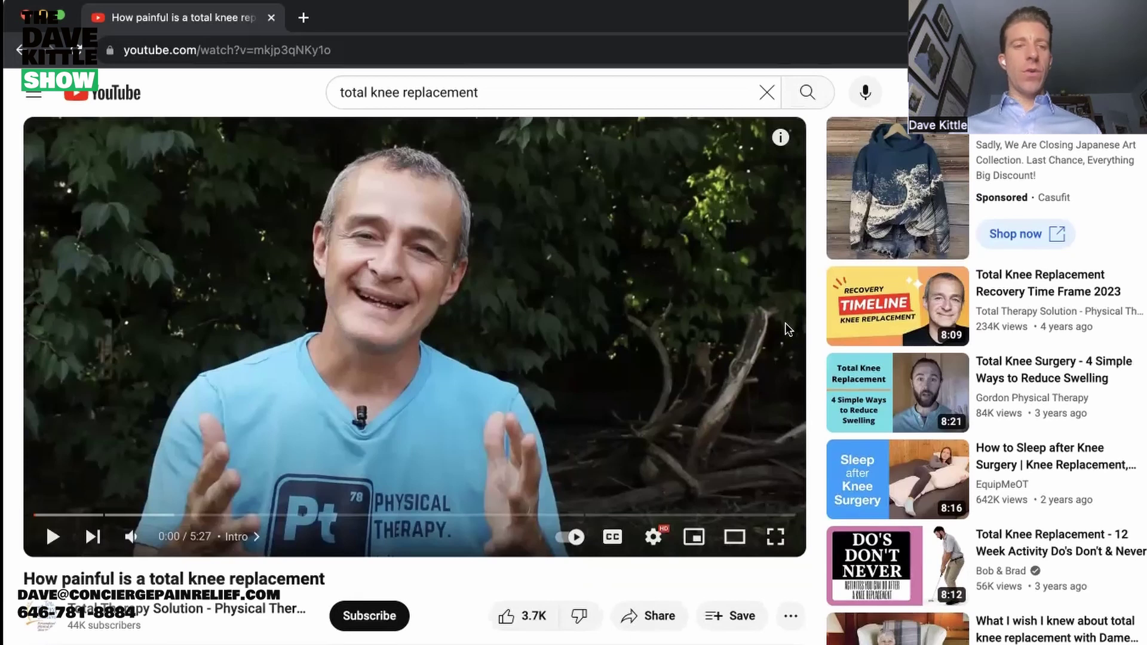
scroll(785, 323, "down", 5)
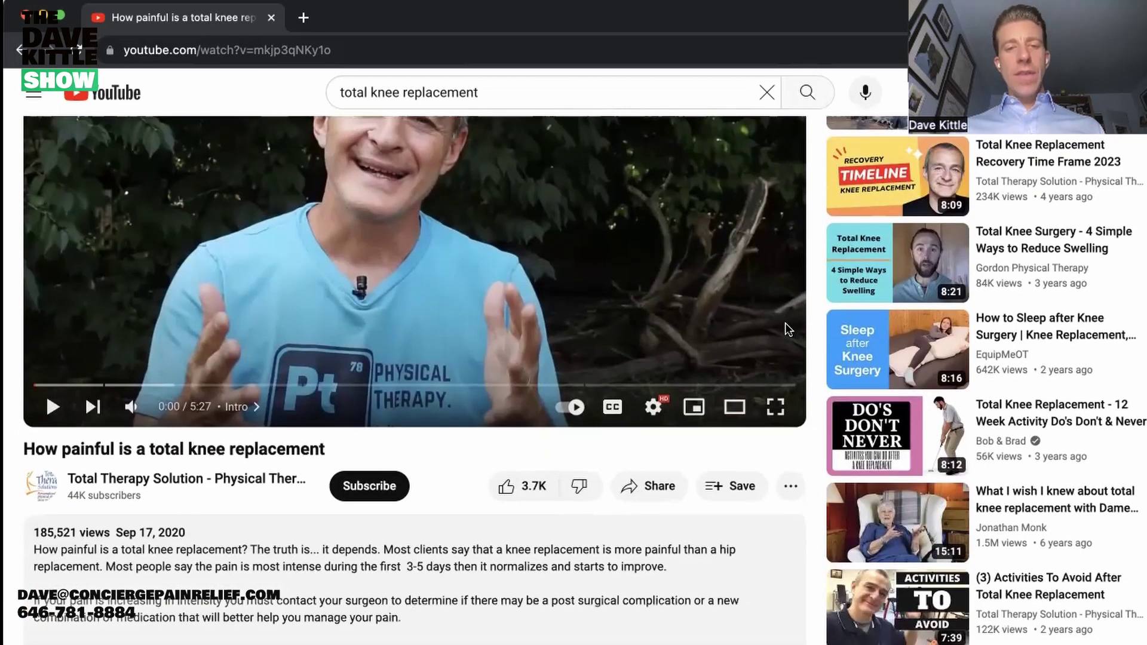
scroll(787, 330, "down", 3)
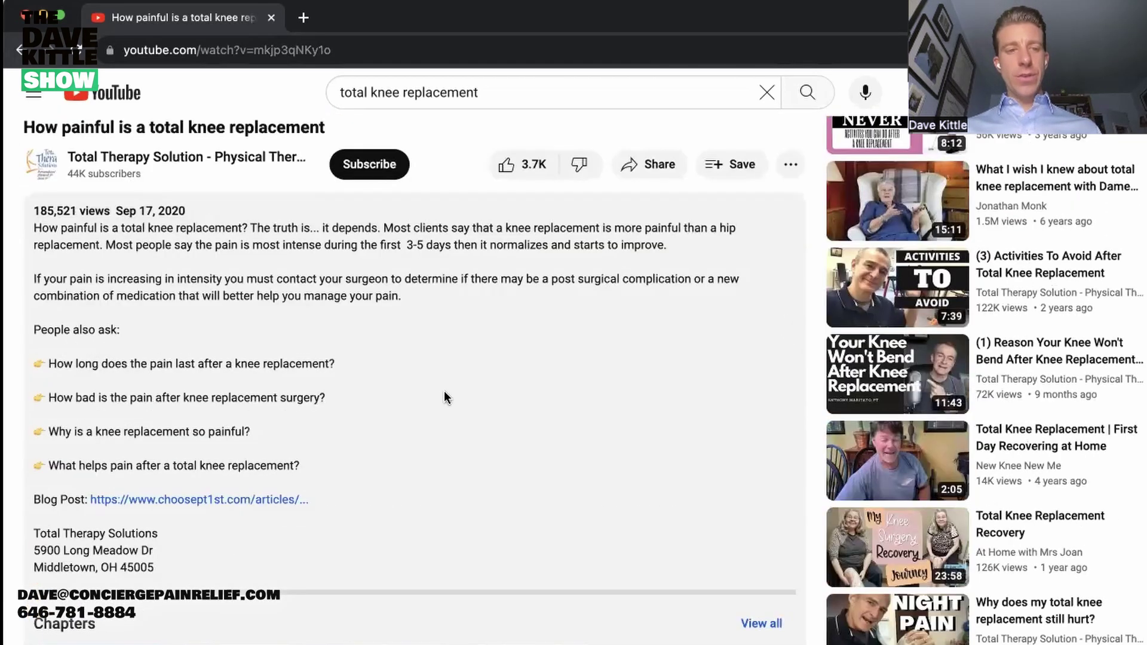
Review the paused video's page again, from the player and title through the description, related questions and blog post link.
scroll(486, 330, "up", 4)
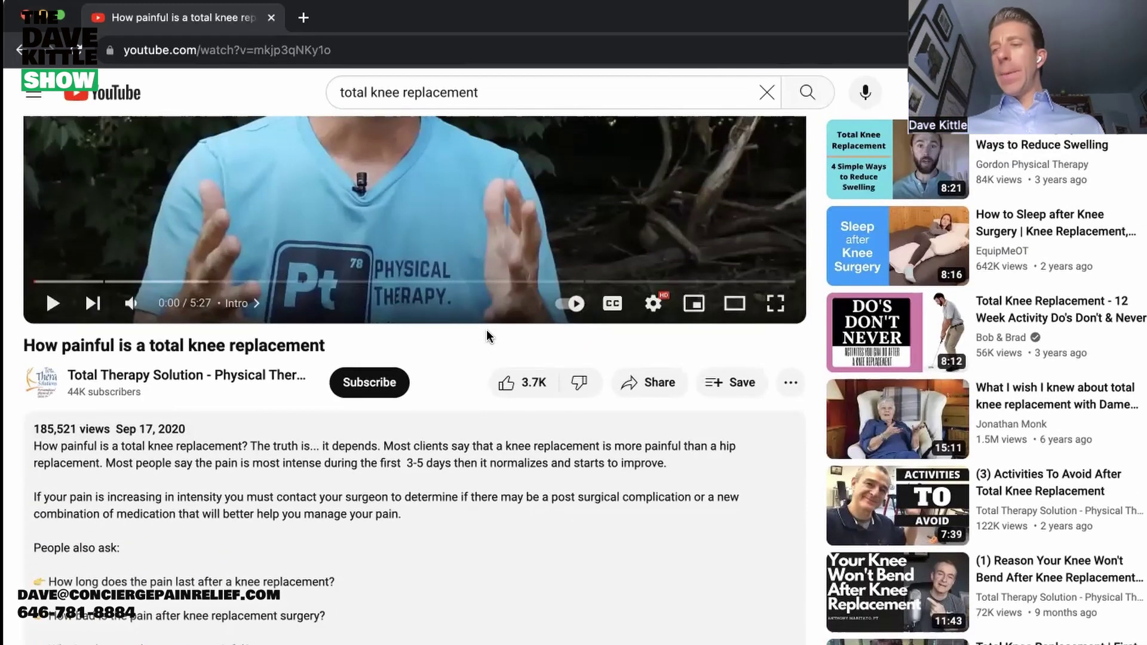
scroll(786, 331, "up", 5)
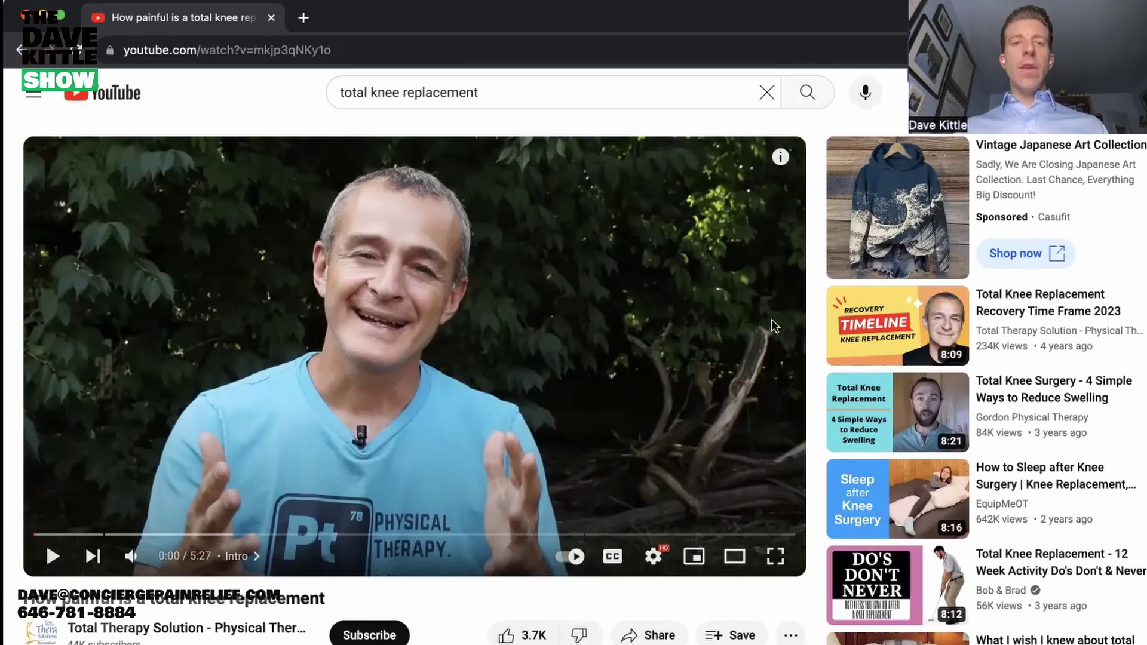
scroll(774, 326, "down", 6)
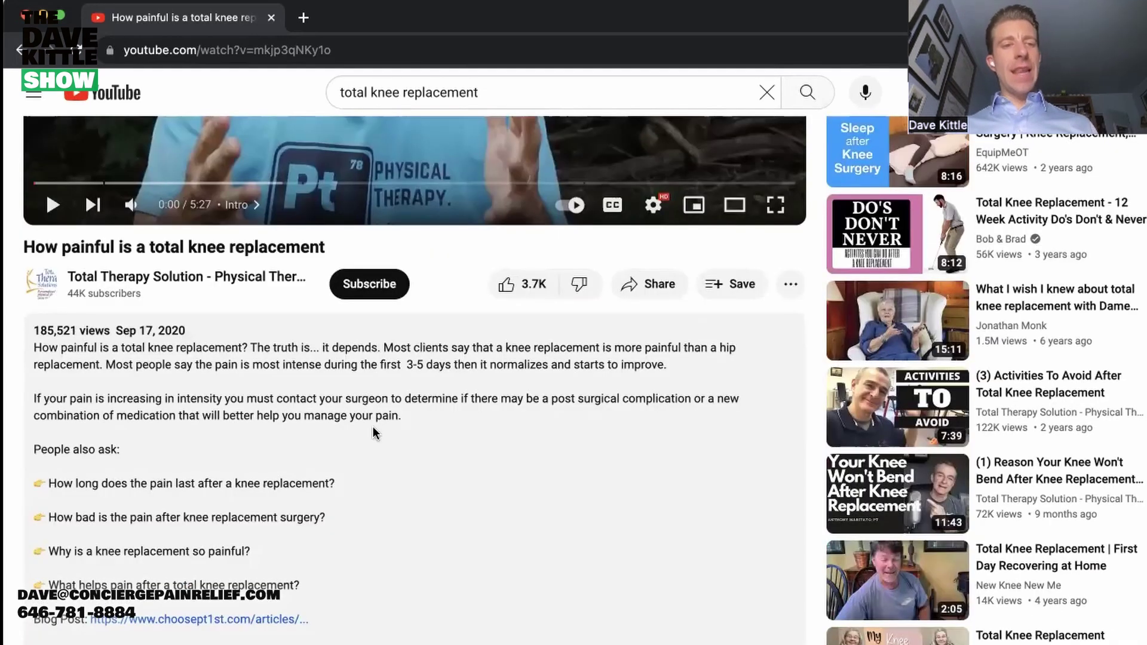
scroll(285, 438, "down", 1)
scroll(286, 432, "down", 1)
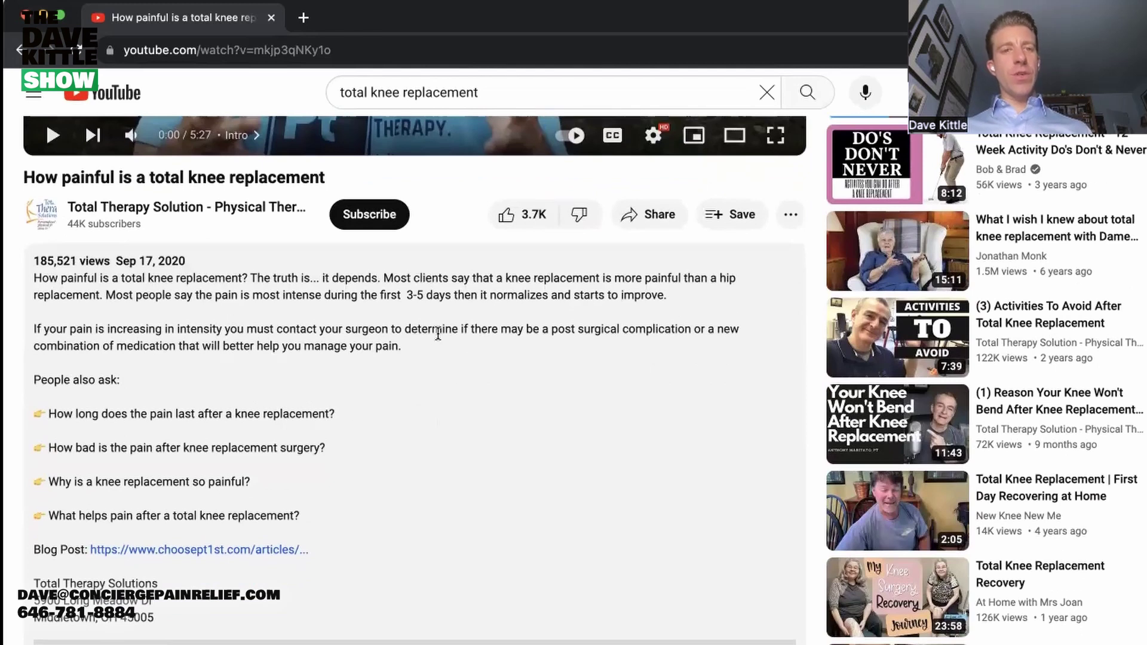
scroll(339, 297, "up", 1)
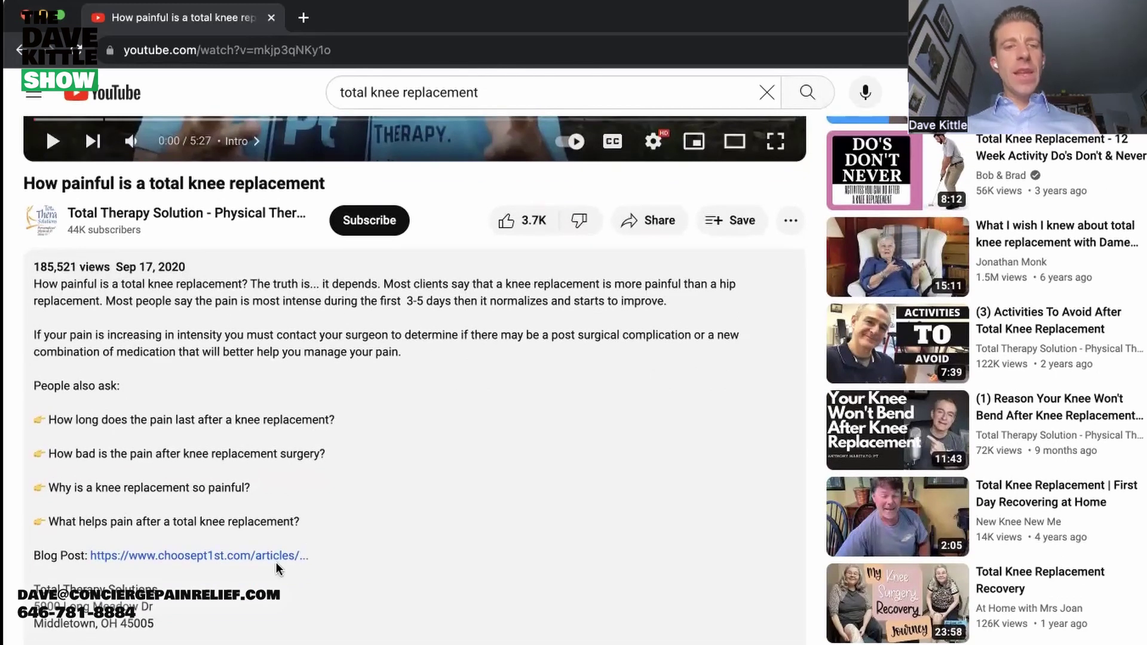
scroll(317, 537, "down", 1)
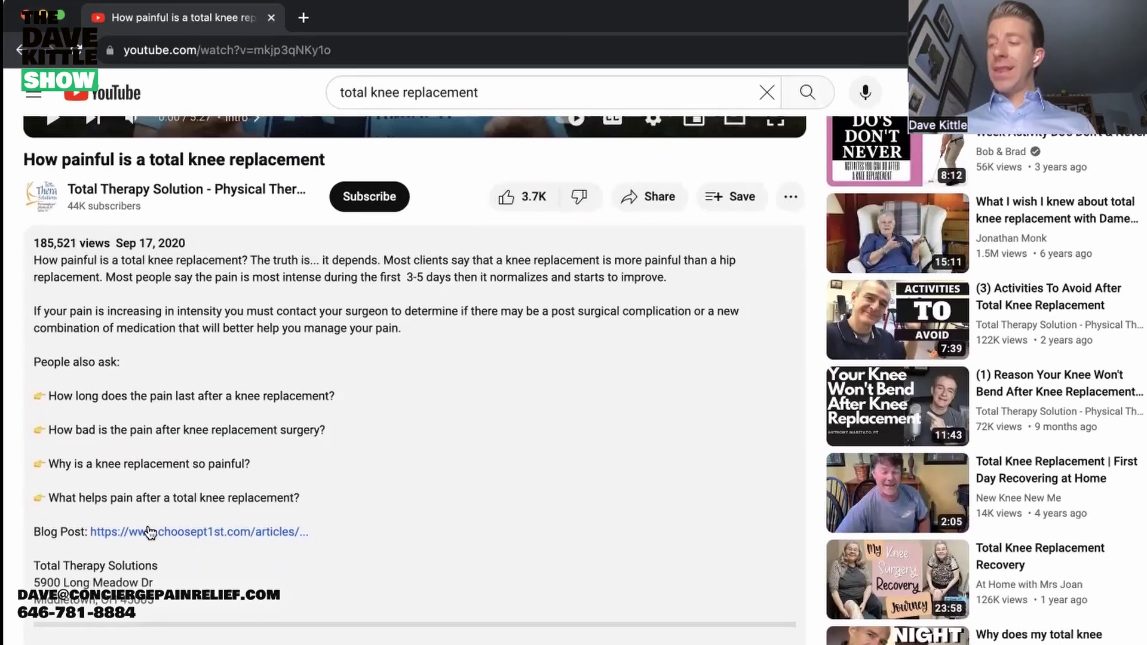
scroll(410, 504, "up", 2)
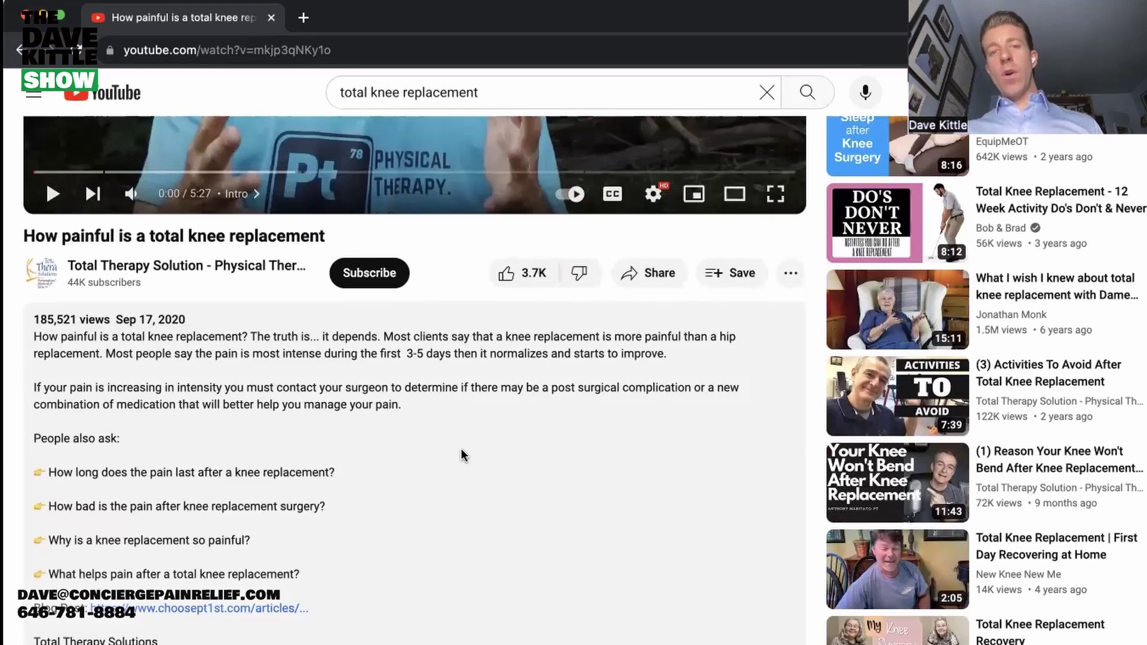
scroll(461, 454, "down", 2)
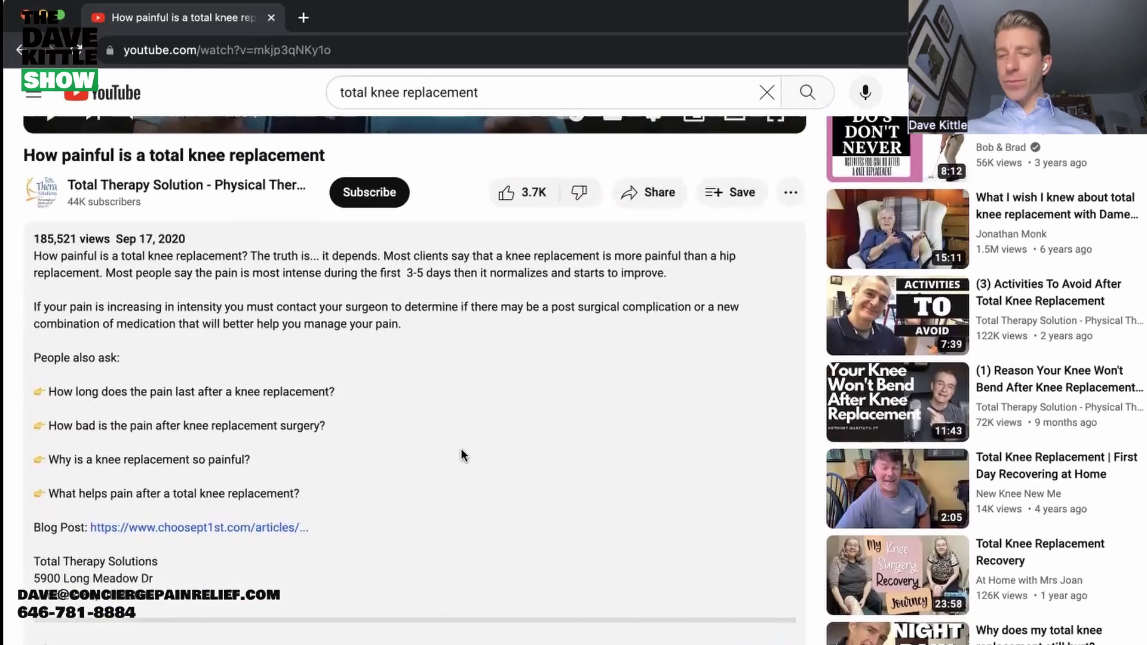
Open the Total Therapy Solution - Physical Therapy channel page from the video and bring its header details into view.
scroll(461, 454, "up", 6)
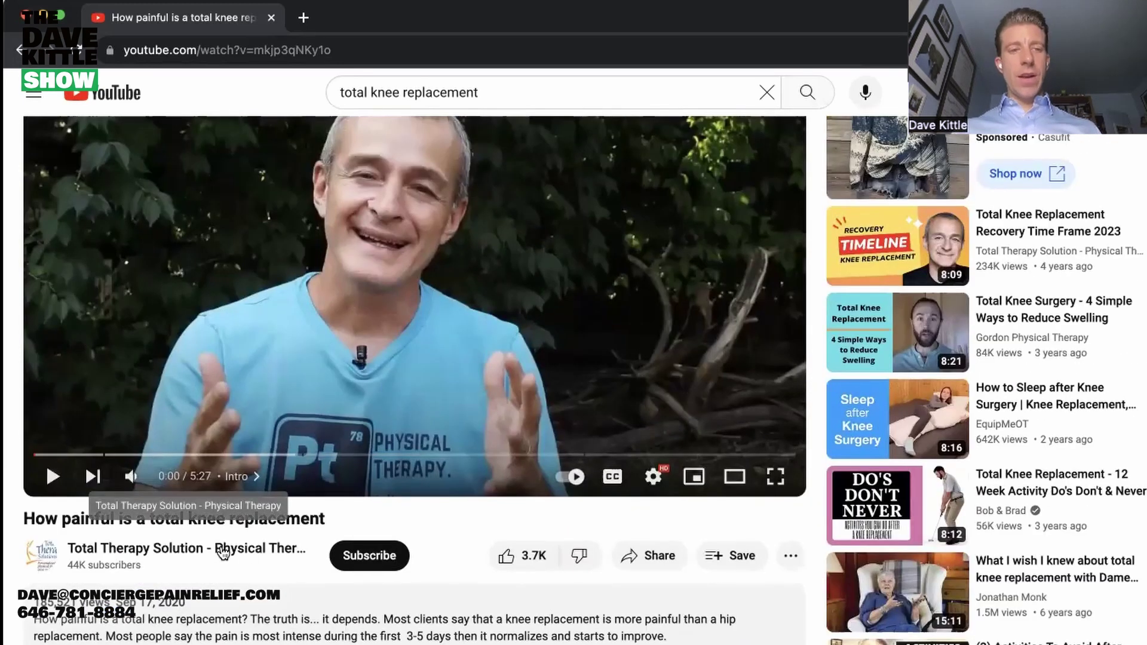
scroll(383, 637, "down", 2)
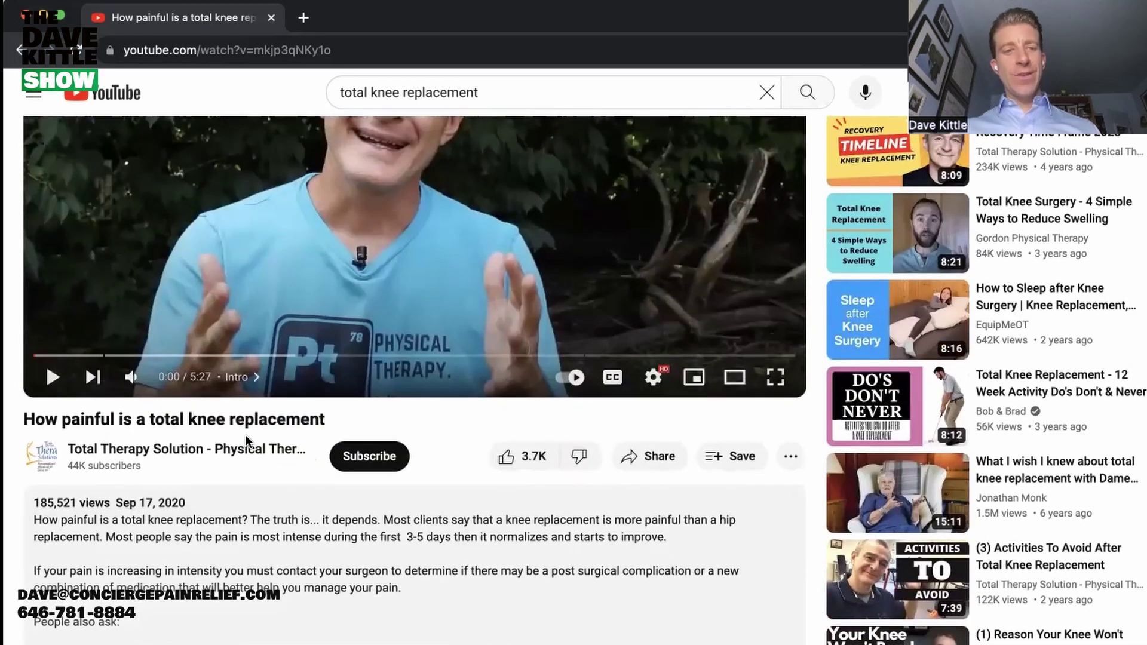
left_click(236, 449)
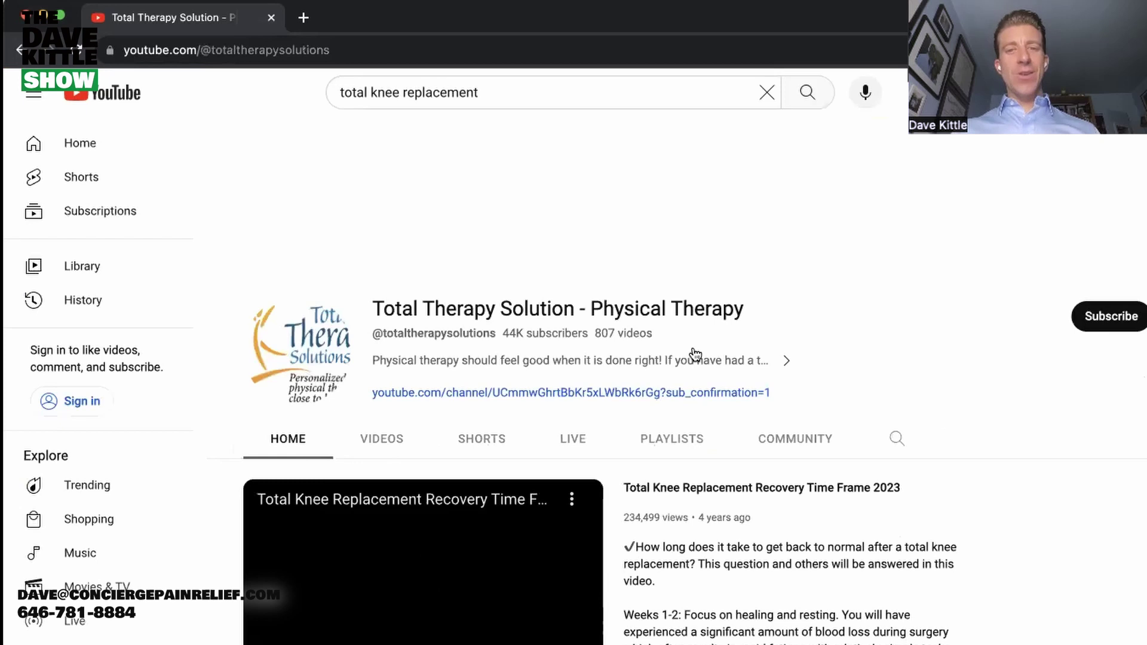
scroll(491, 567, "down", 1)
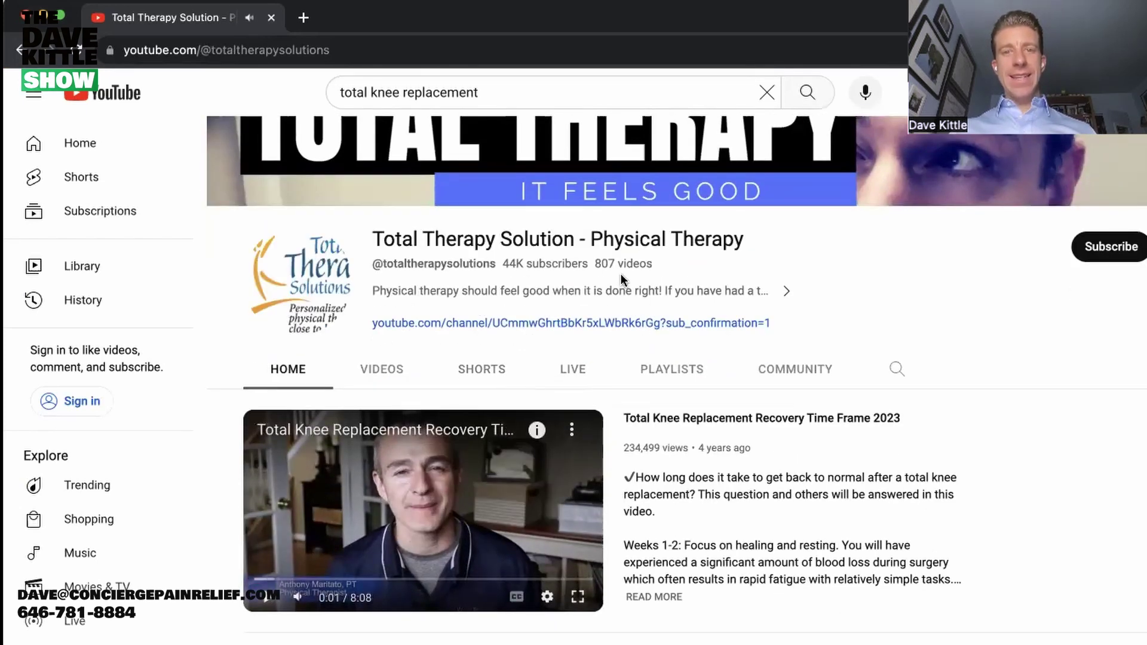
Highlight the channel's video count and magnify the header to examine it, restoring a near-normal page view.
triple_click(646, 267)
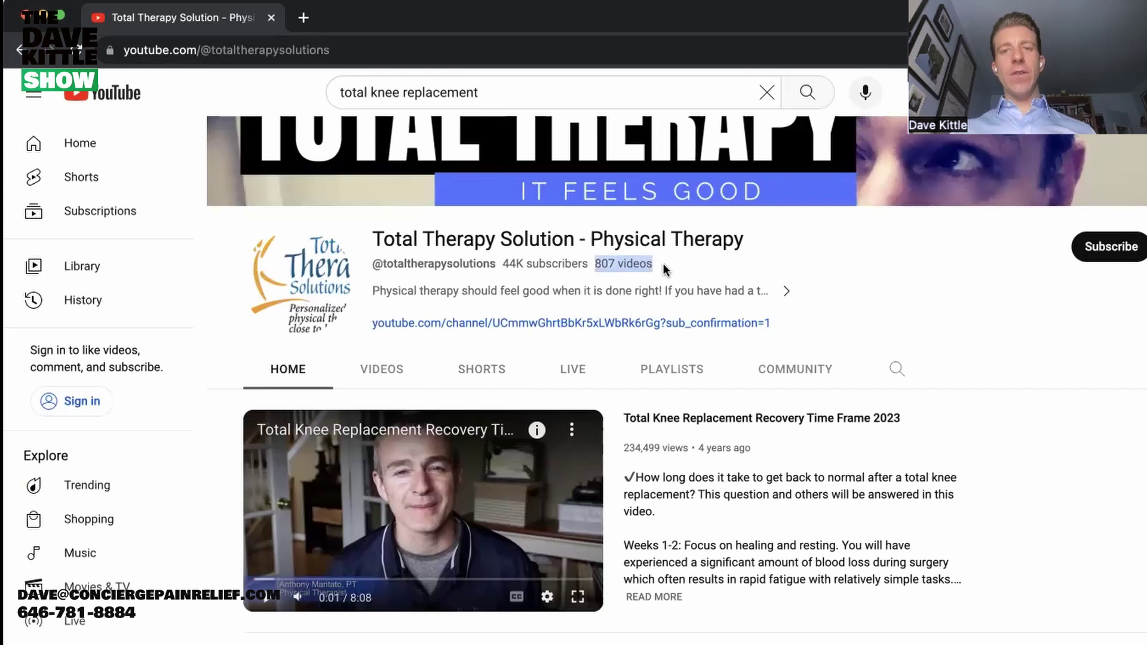
scroll(636, 251, "up", 3)
scroll(631, 261, "up", 2)
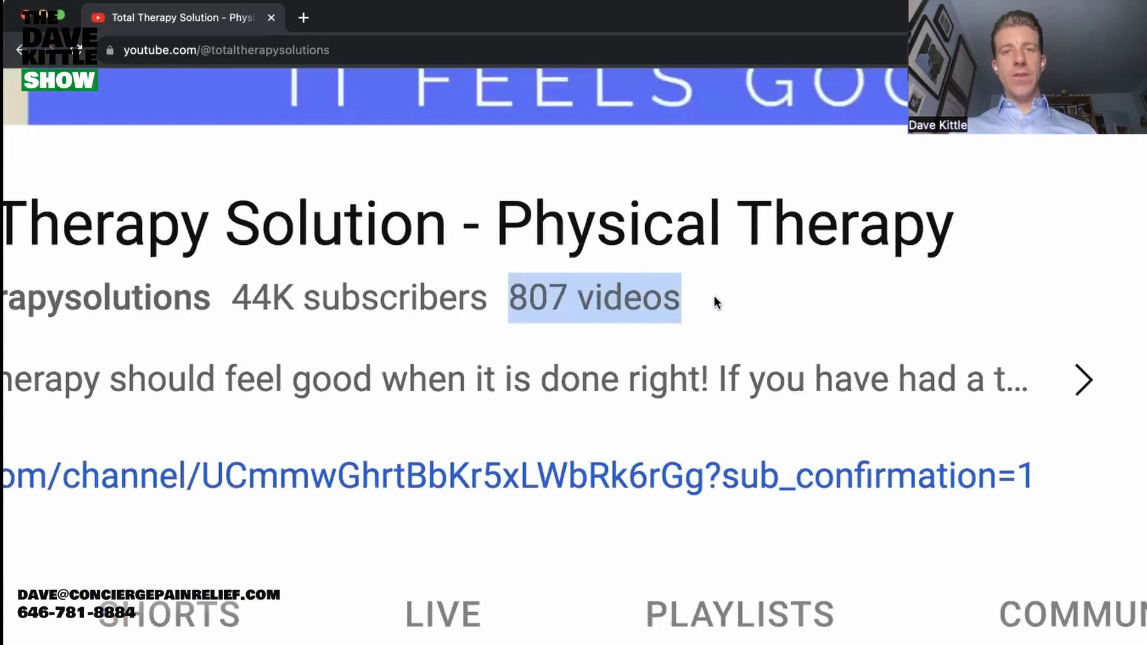
scroll(695, 321, "down", 1)
scroll(1009, 299, "down", 3)
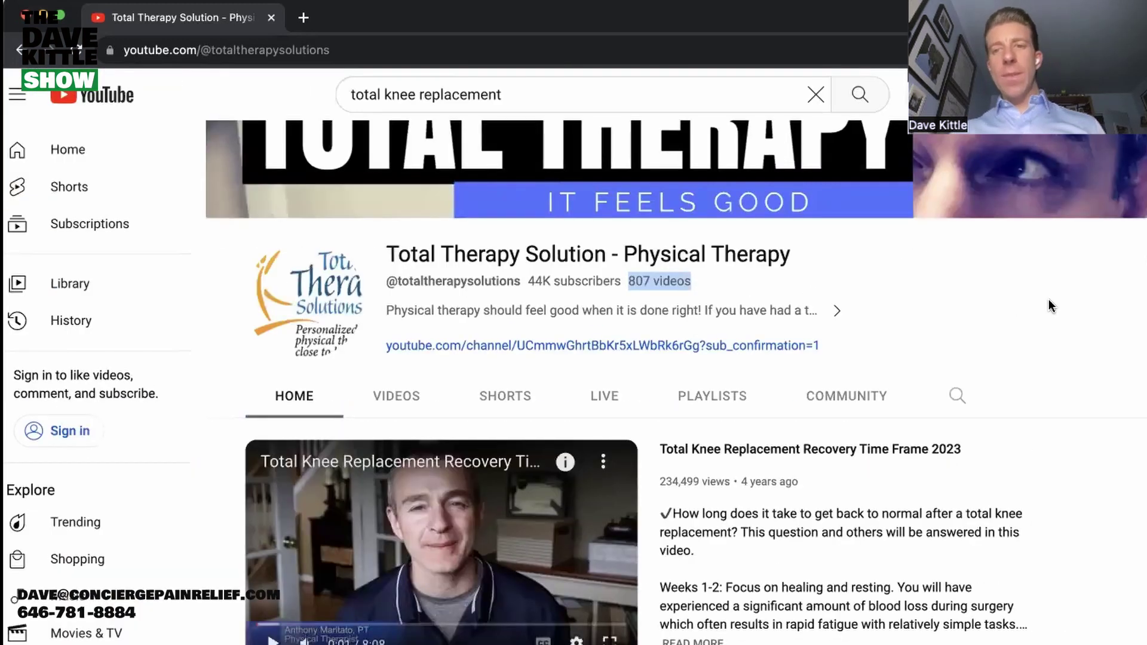
scroll(827, 305, "up", 1)
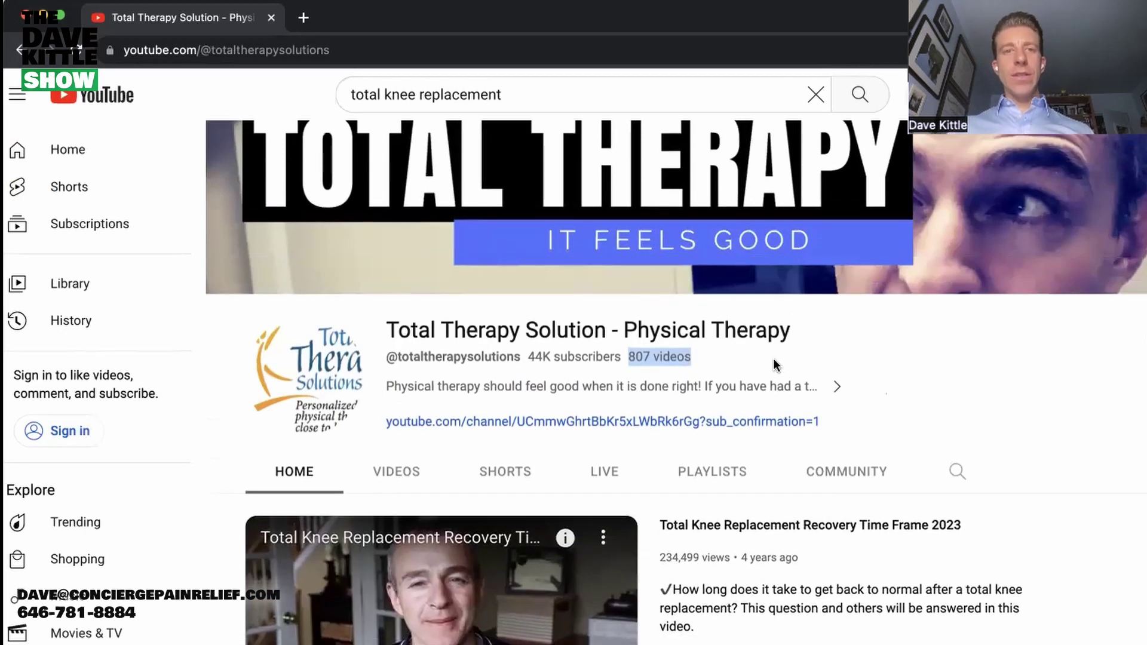
Examine the channel home page's featured video, Popular videos row and recent Videos row, comparing titles and view counts.
scroll(773, 359, "down", 5)
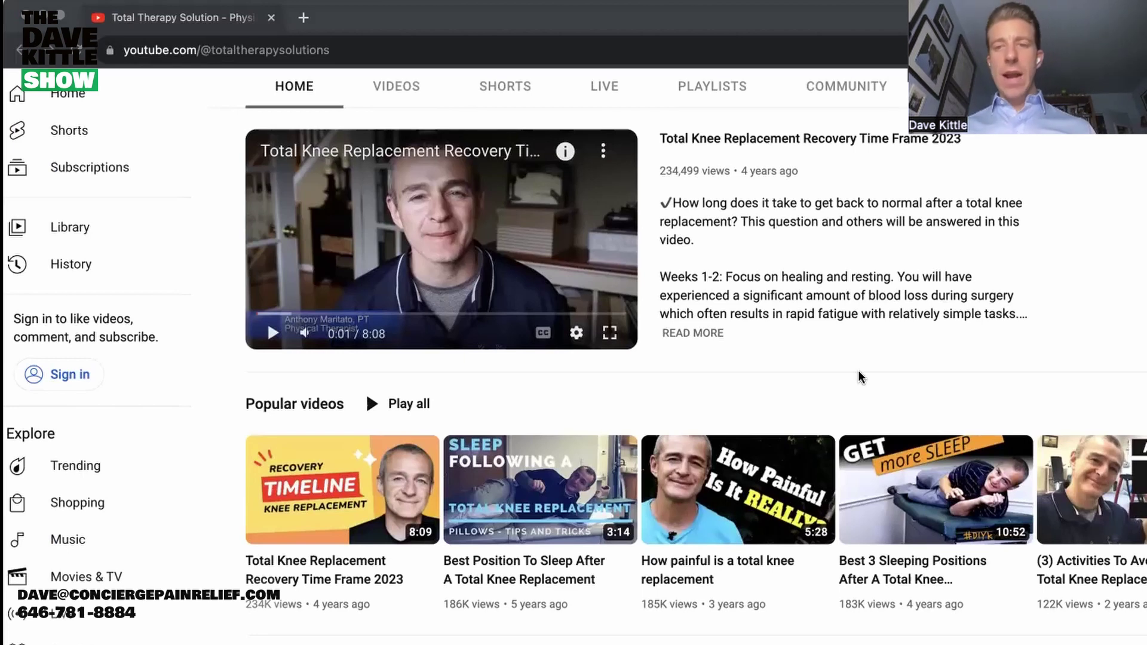
scroll(720, 399, "down", 5)
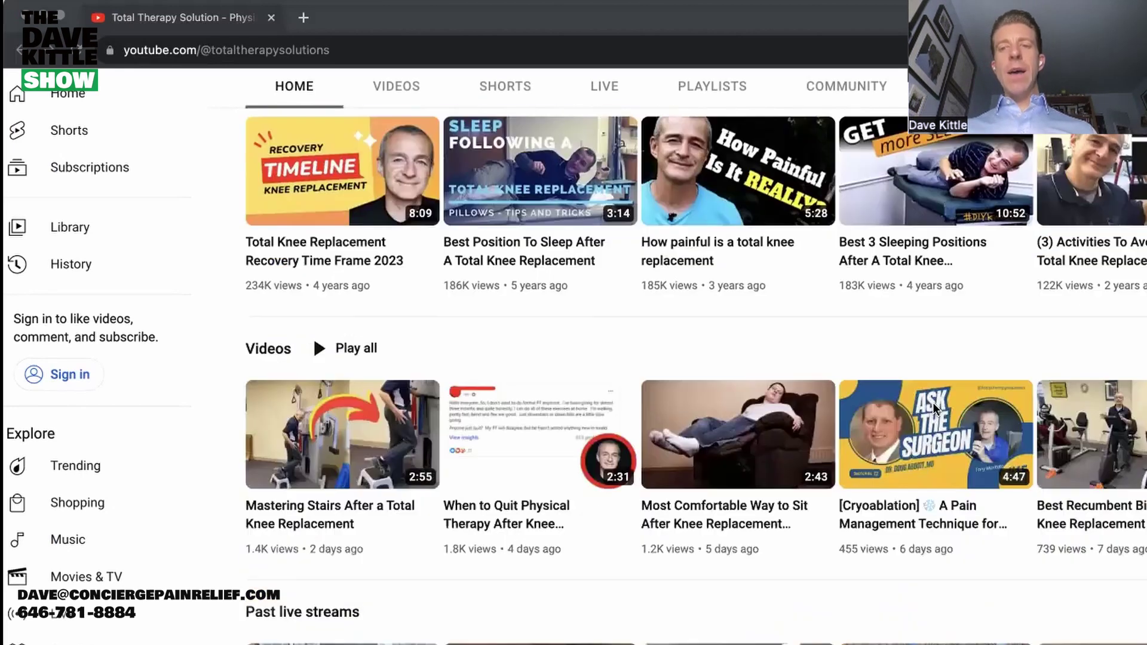
scroll(758, 328, "up", 3)
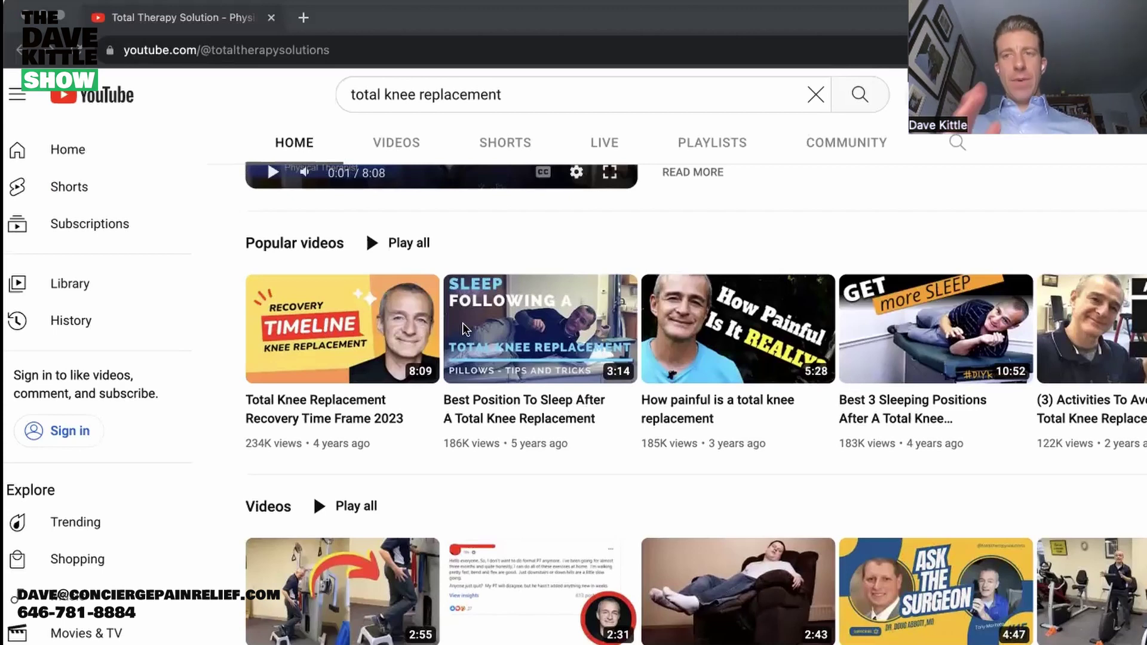
scroll(881, 349, "up", 2)
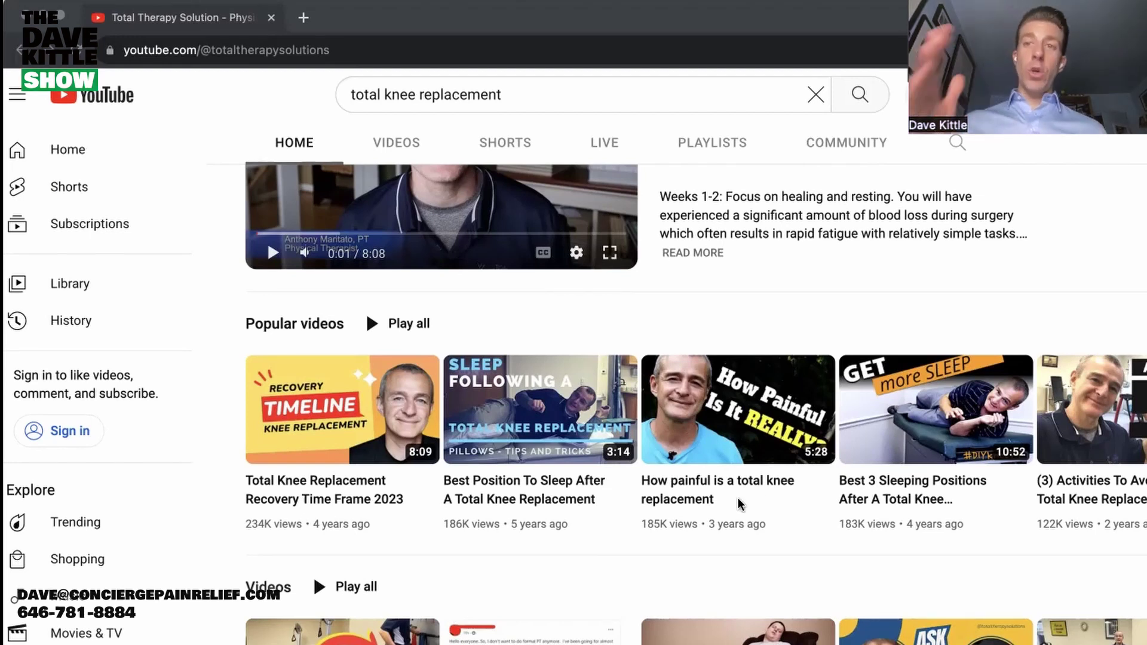
scroll(739, 505, "down", 2)
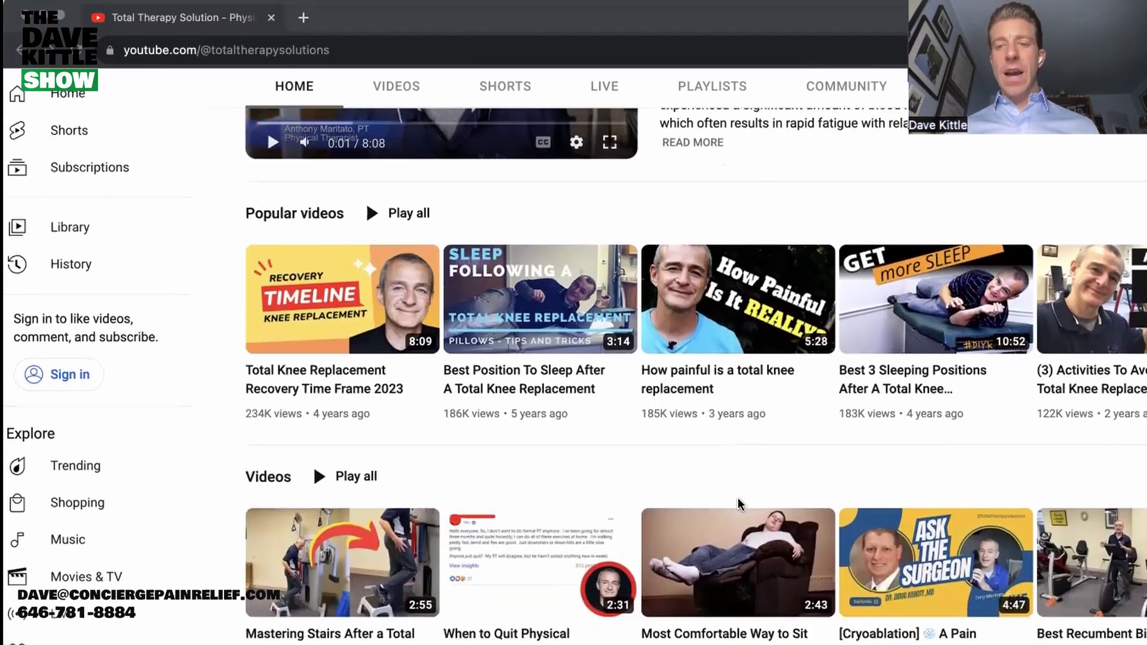
scroll(941, 442, "down", 1)
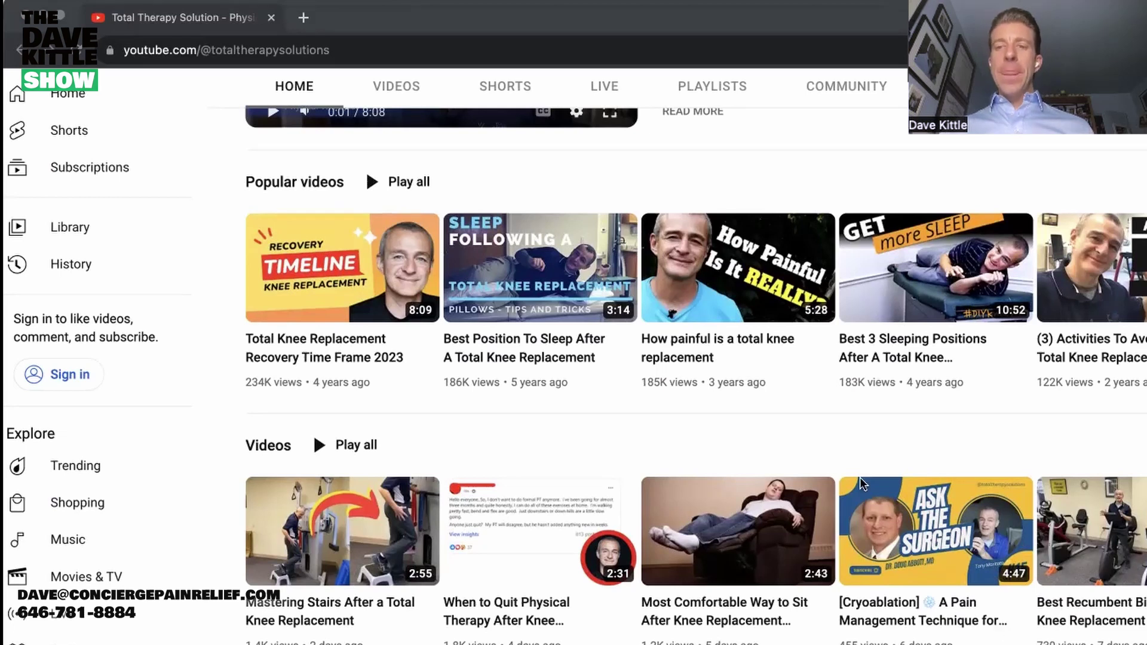
scroll(909, 490, "down", 2)
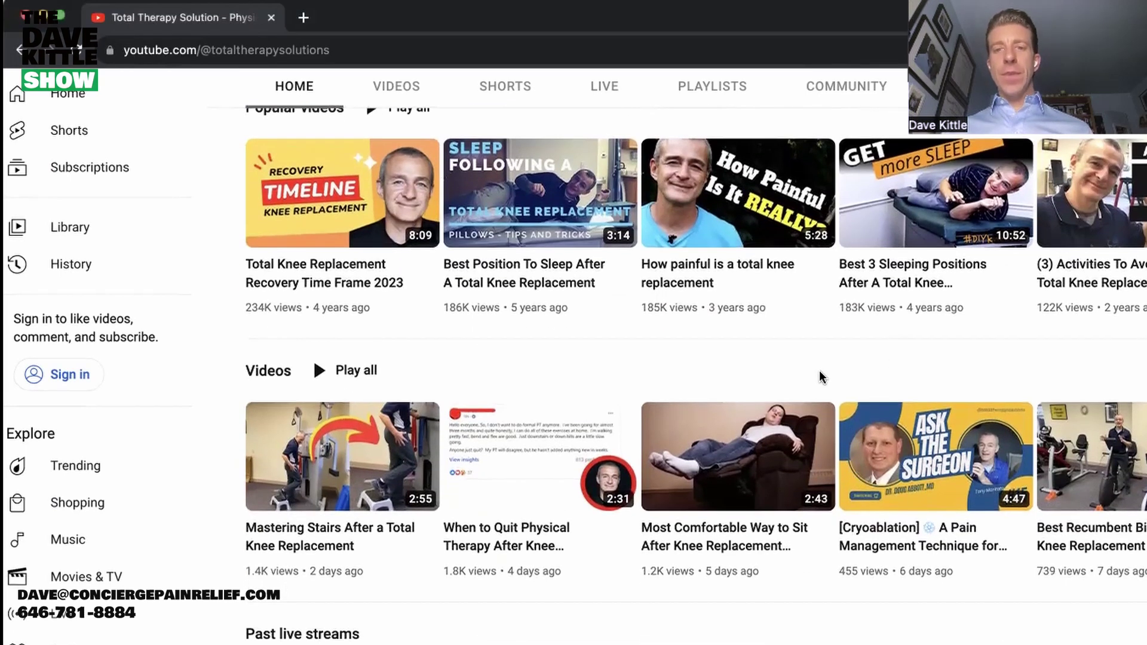
Magnify the "Ask the Surgeon" cryoablation video in the Videos row and examine its thumbnail and title.
scroll(994, 499, "up", 5)
scroll(698, 184, "right", 3)
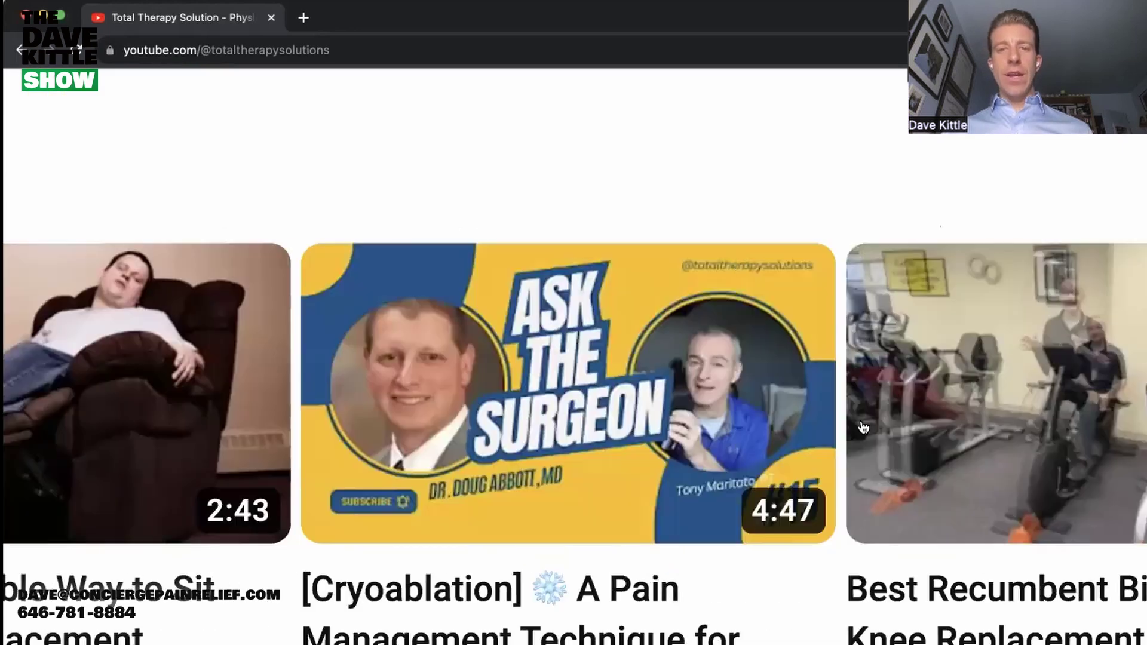
scroll(697, 184, "right", 3)
scroll(698, 184, "down", 1)
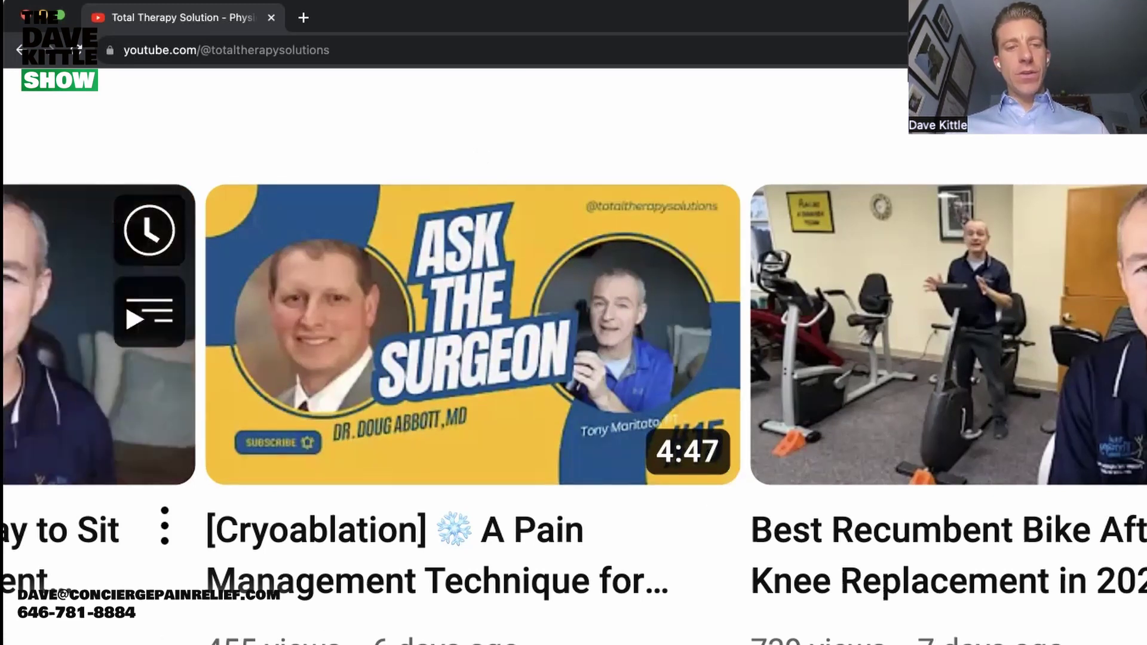
mouse_move(472, 335)
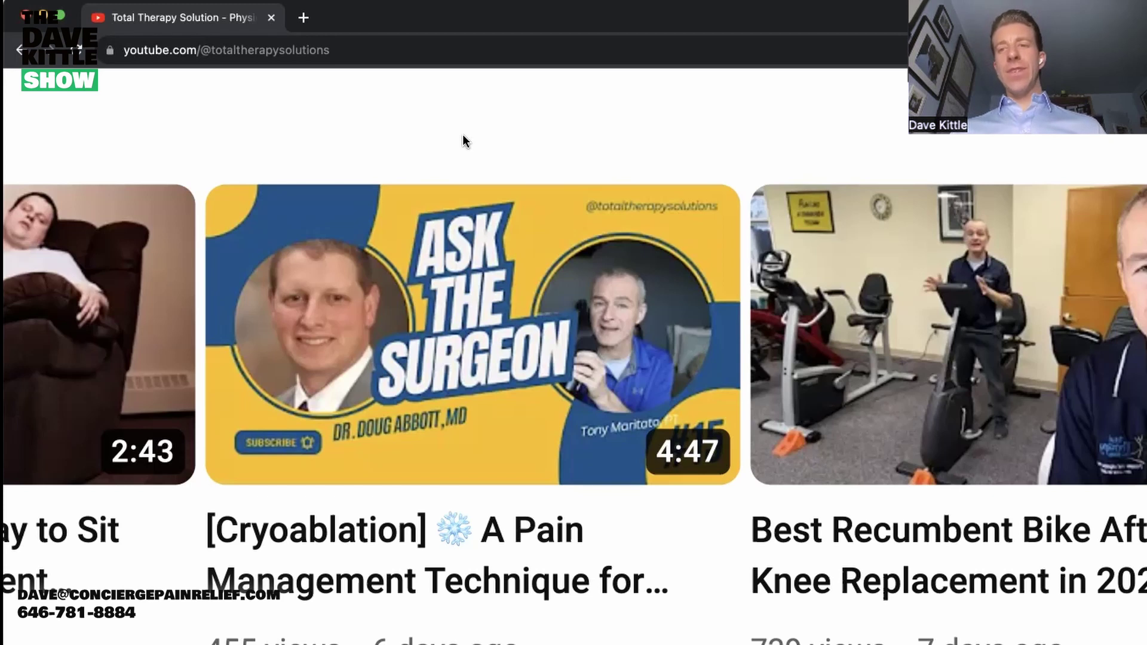
scroll(462, 134, "down", 1)
scroll(458, 263, "down", 5)
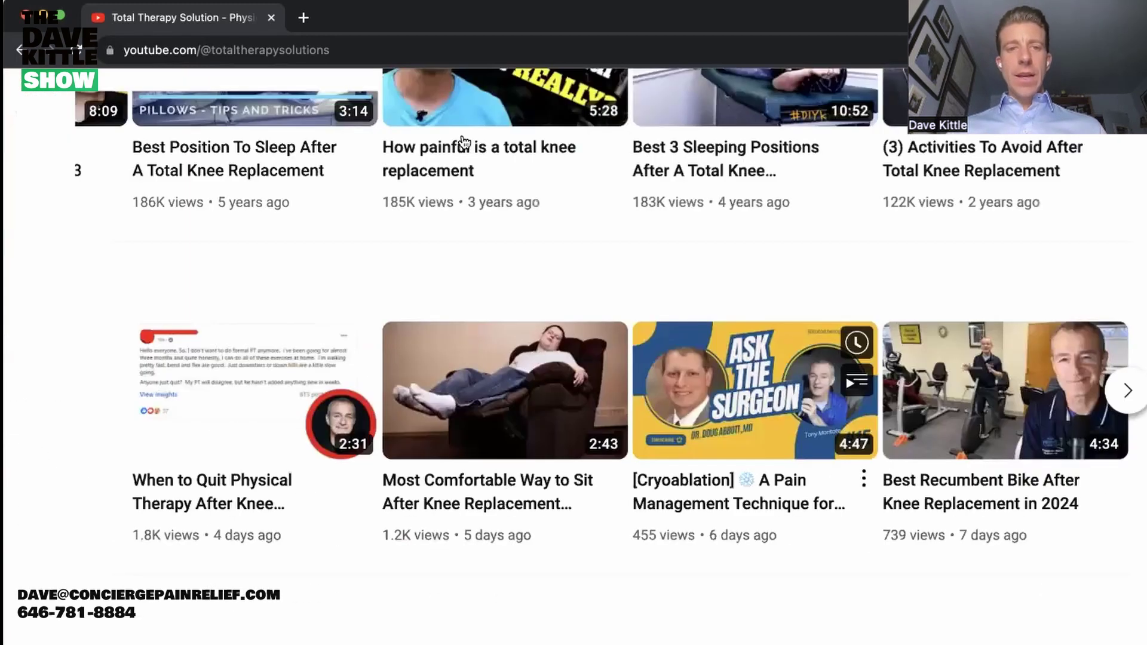
Magnify "Mastering Stairs After a Total Knee Replacement" and the neighbouring physical therapy video to examine their thumbnails and titles.
scroll(454, 393, "up", 3)
scroll(321, 613, "up", 5)
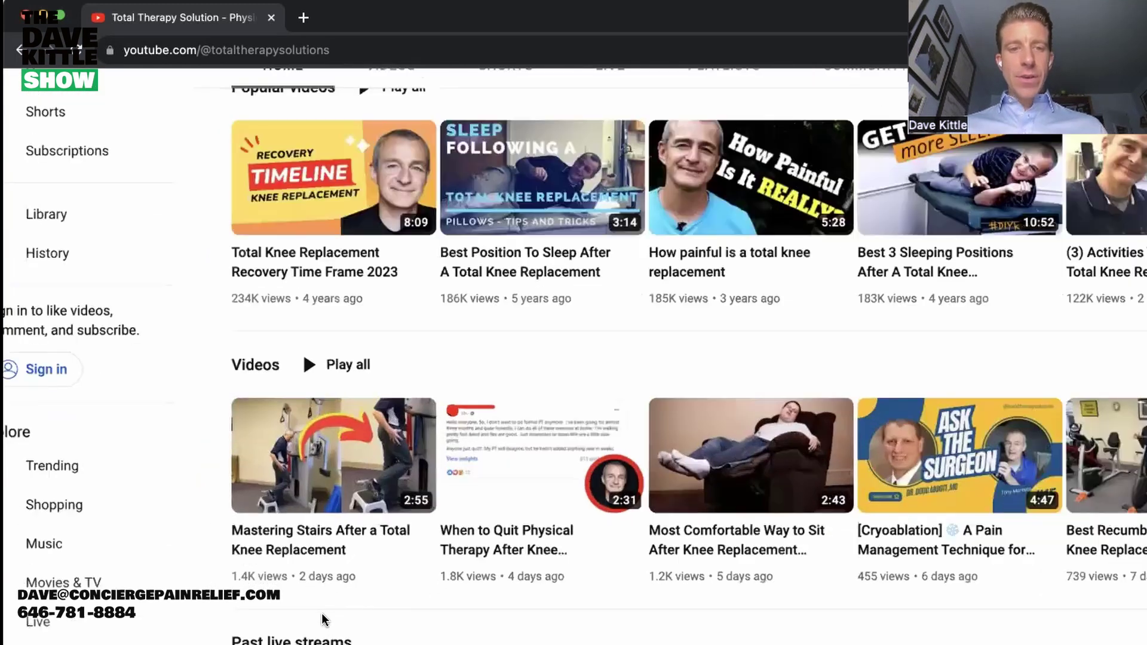
scroll(327, 602, "up", 1)
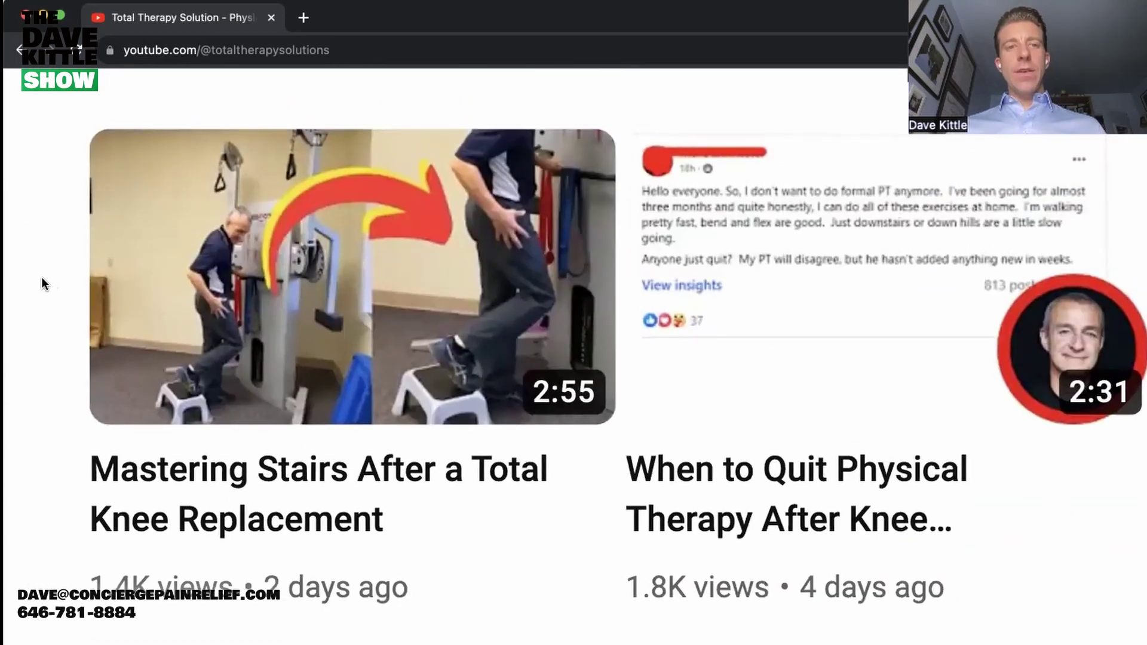
mouse_move(454, 472)
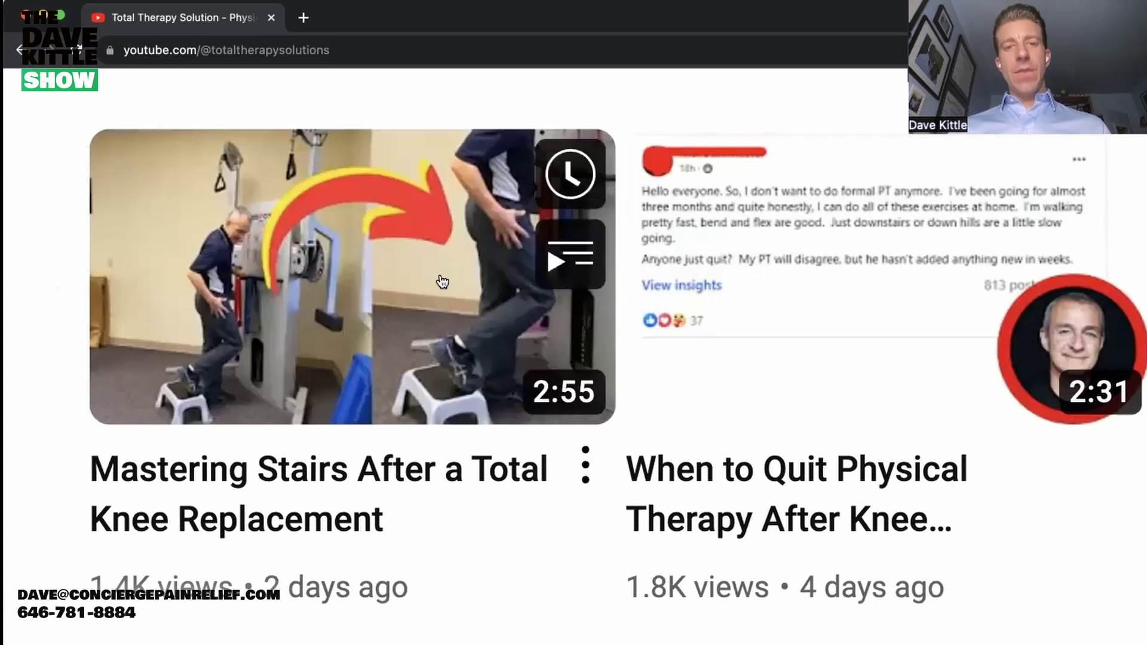
scroll(563, 555, "down", 5)
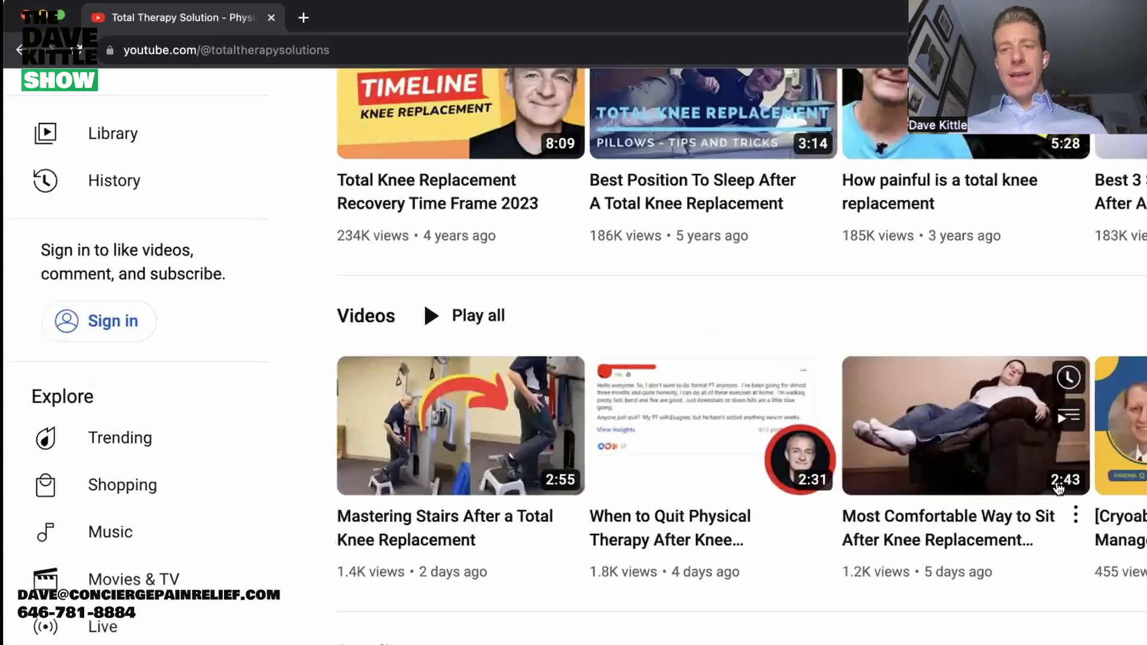
Restore the normal page size and look through the channel's past live streams, knee flexion playlist and Shorts.
scroll(1058, 488, "down", 5)
scroll(607, 292, "down", 3)
scroll(735, 391, "up", 2)
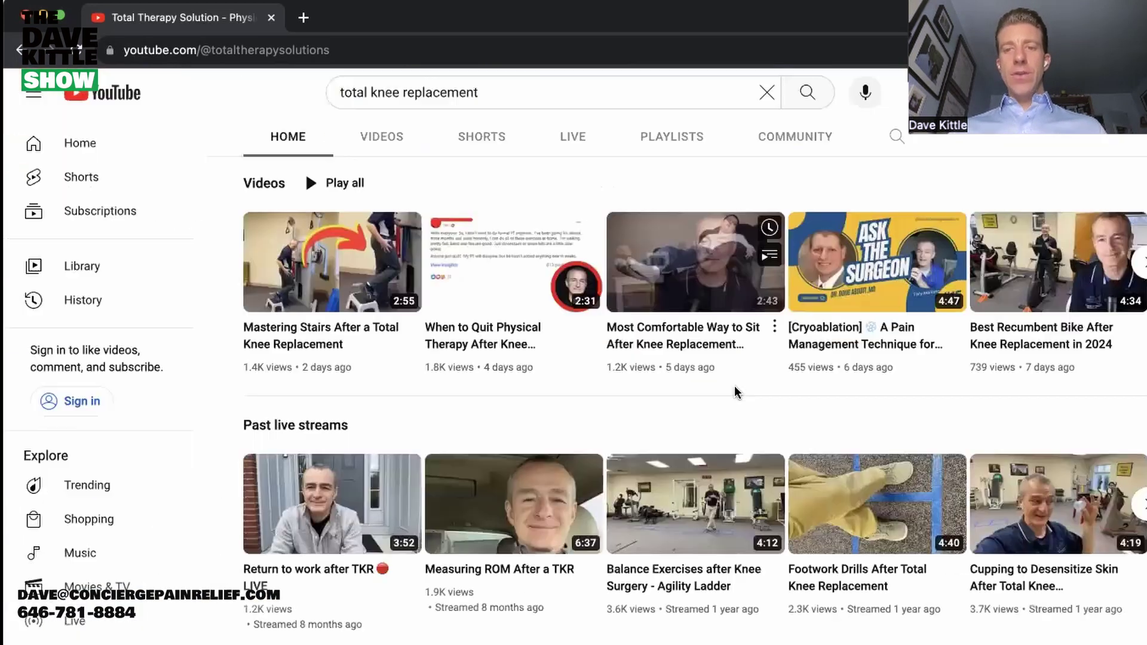
scroll(726, 442, "down", 5)
scroll(956, 526, "down", 8)
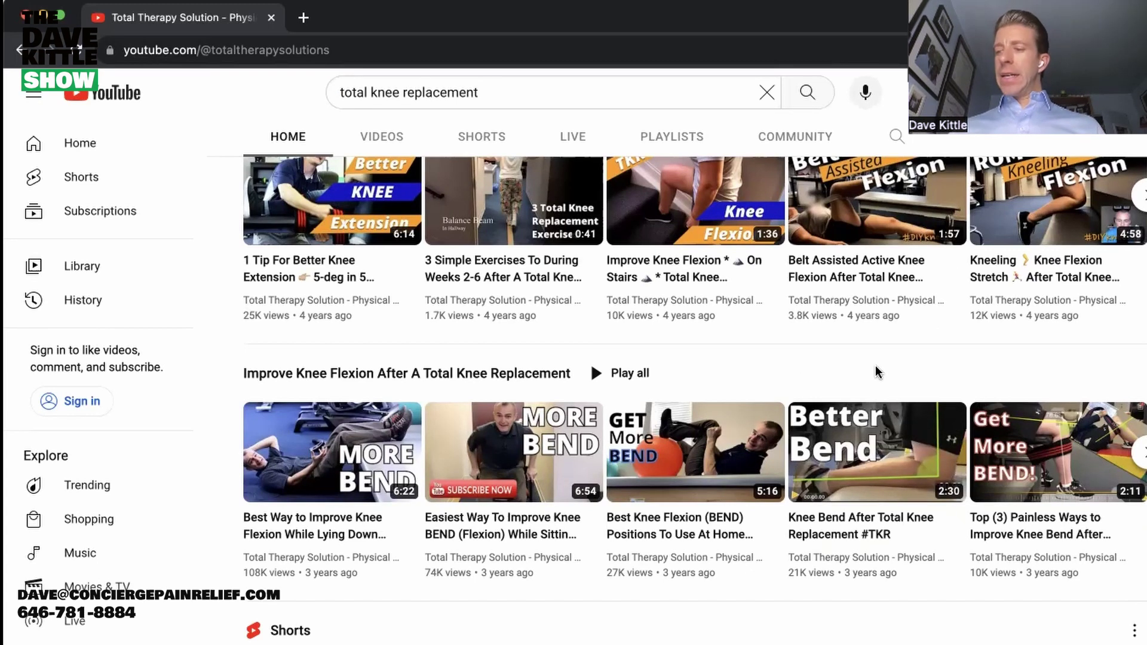
scroll(876, 367, "down", 1)
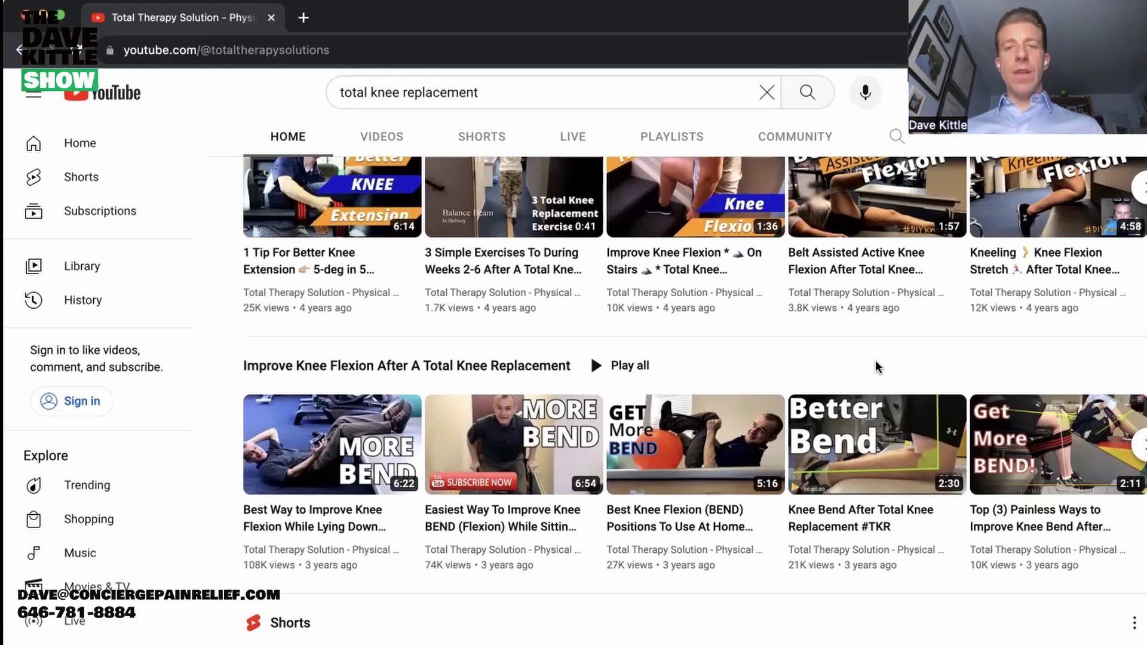
scroll(876, 361, "down", 3)
scroll(863, 381, "down", 2)
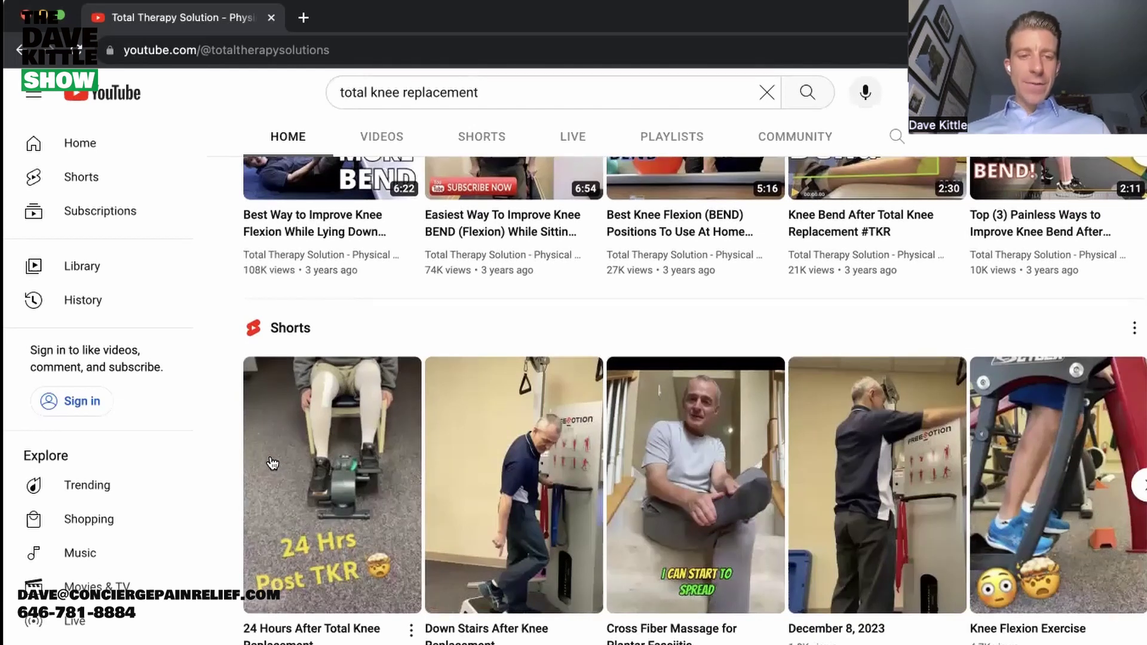
Open the "24 Hours After Total Knee Replacement" Short, pause it and magnify the picture to examine the seated pedaling exercise.
left_click(272, 463)
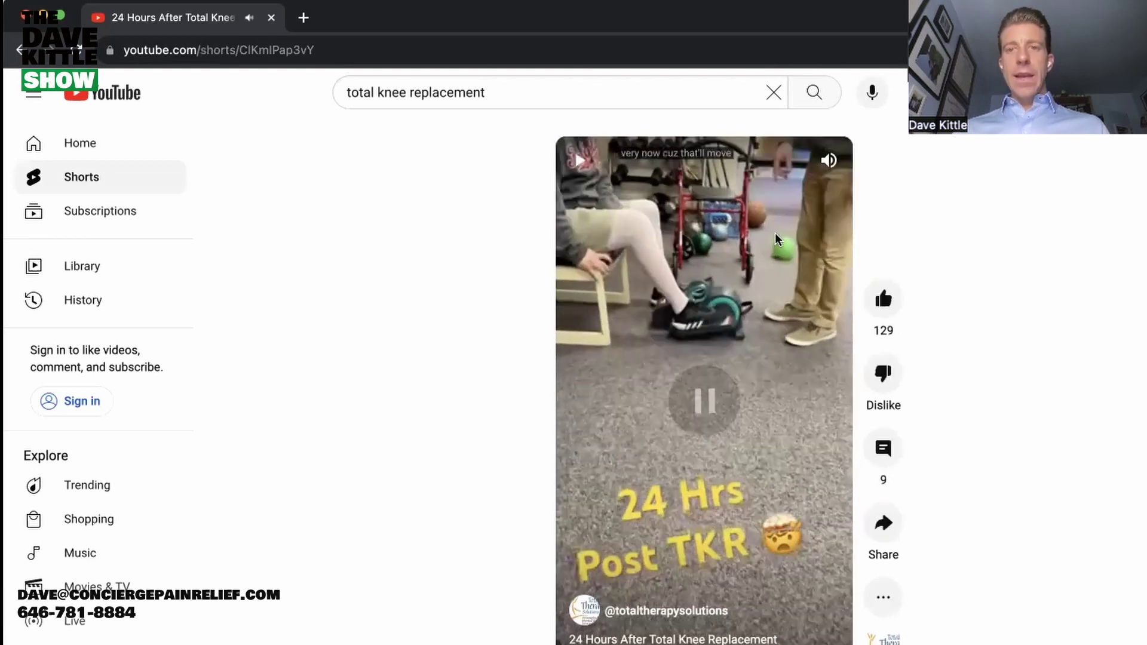
scroll(859, 214, "up", 5)
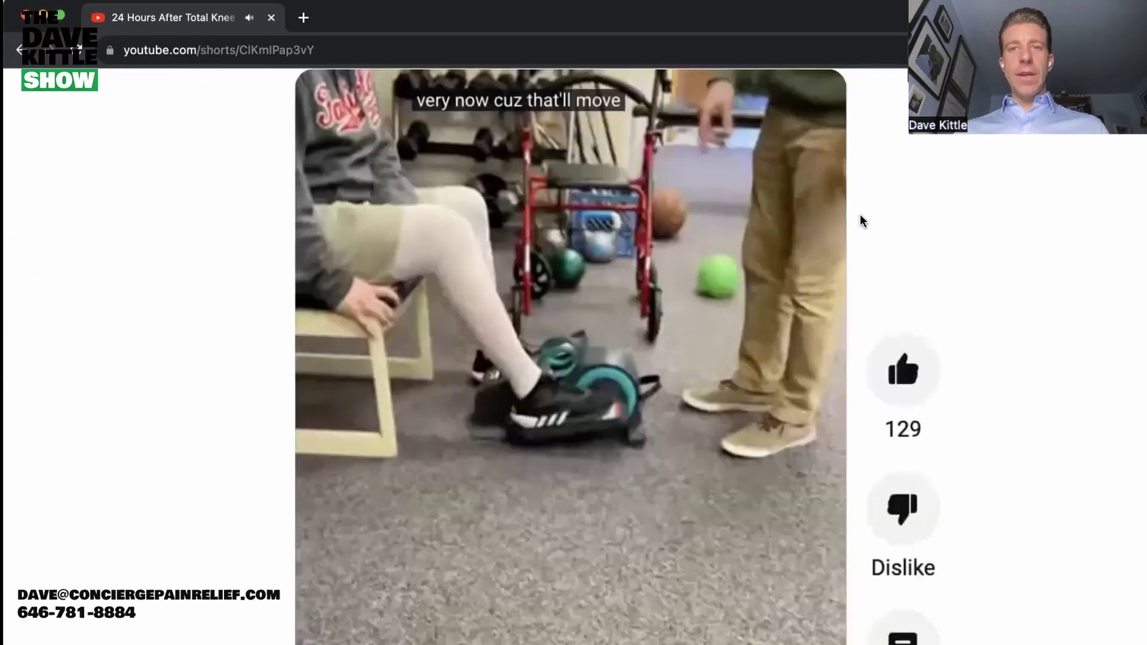
scroll(859, 213, "up", 2)
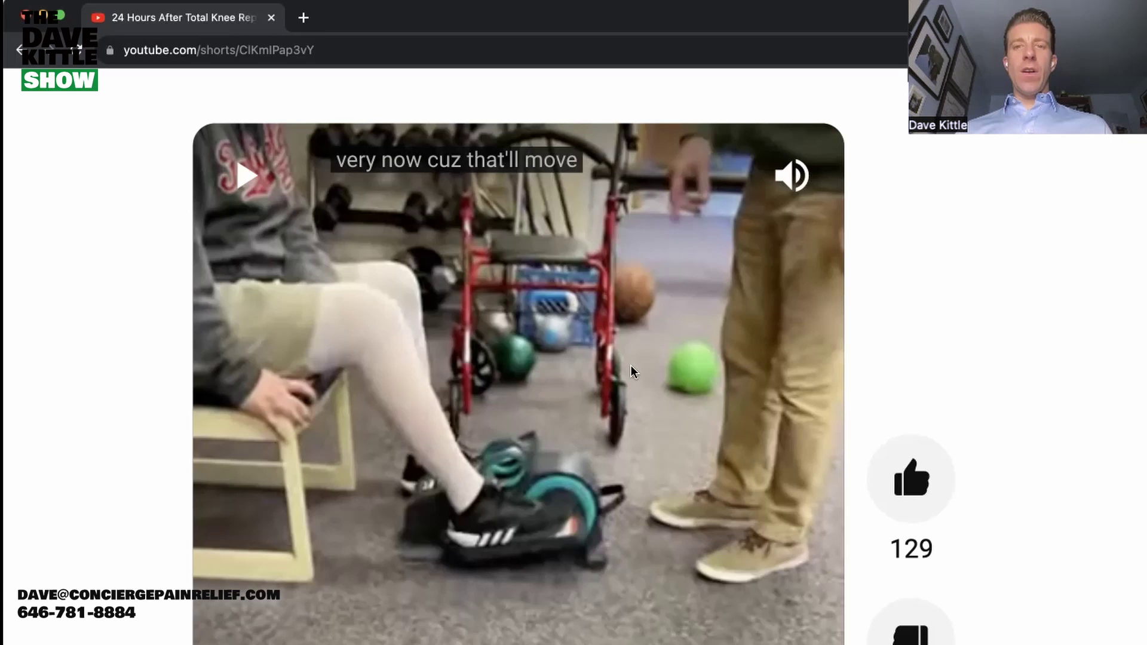
scroll(631, 370, "down", 5)
scroll(631, 370, "up", 5)
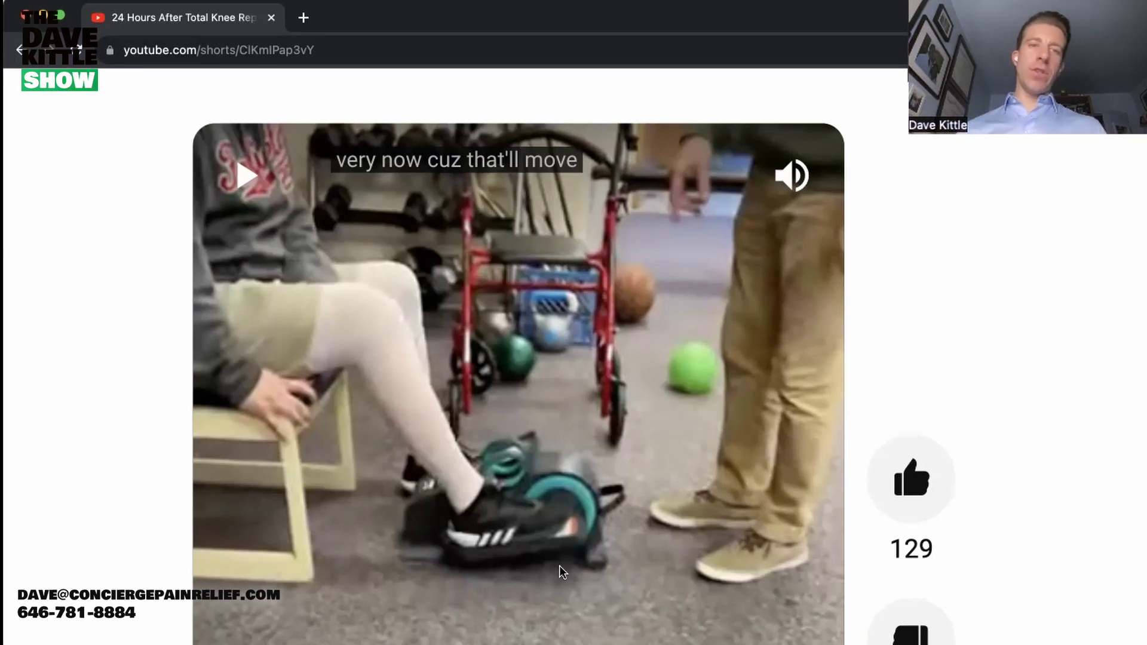
scroll(143, 393, "down", 5)
scroll(143, 393, "up", 5)
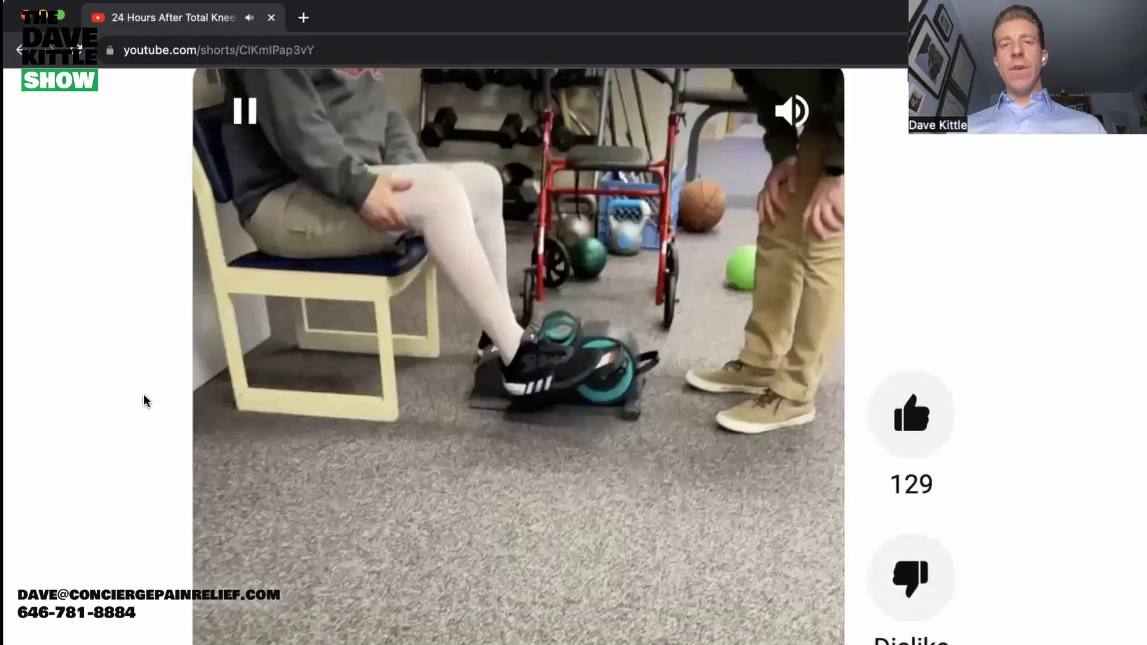
scroll(143, 393, "up", 2)
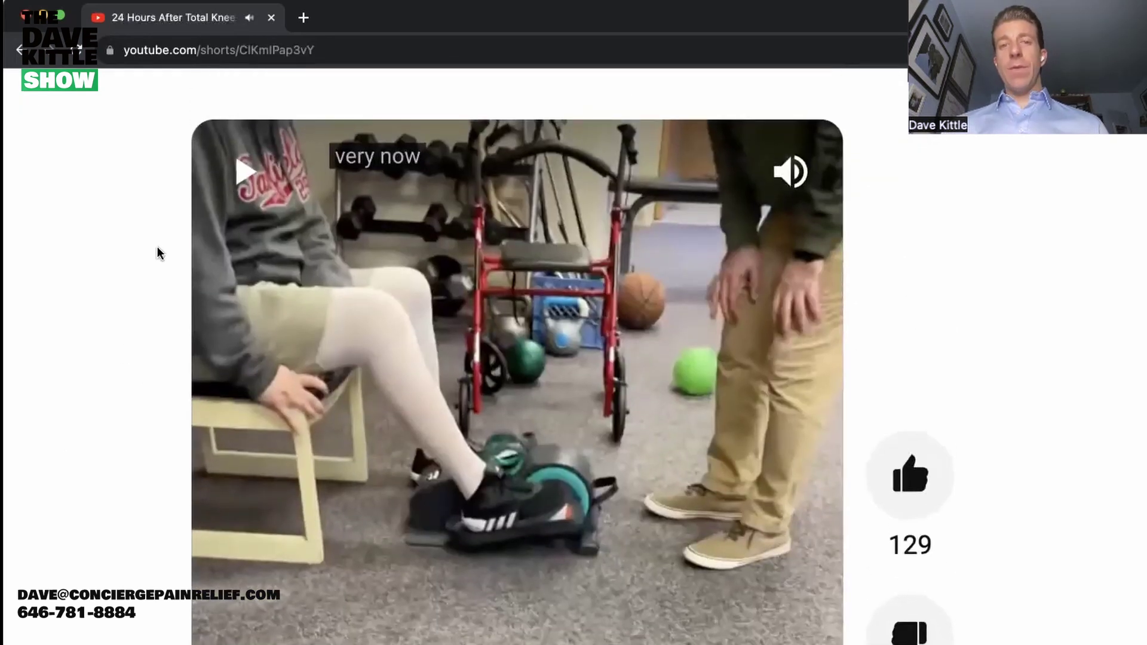
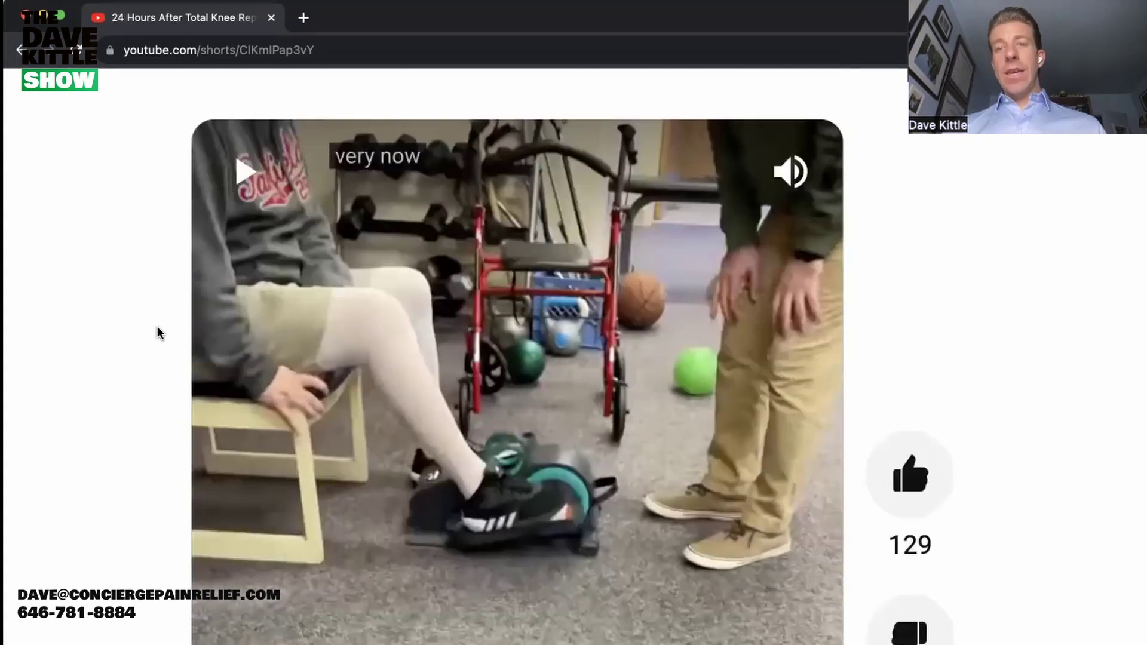
Restore the normal page size, browse the next Shorts and pause "Down Stairs After Knee Replacement" to examine it.
key("super+0")
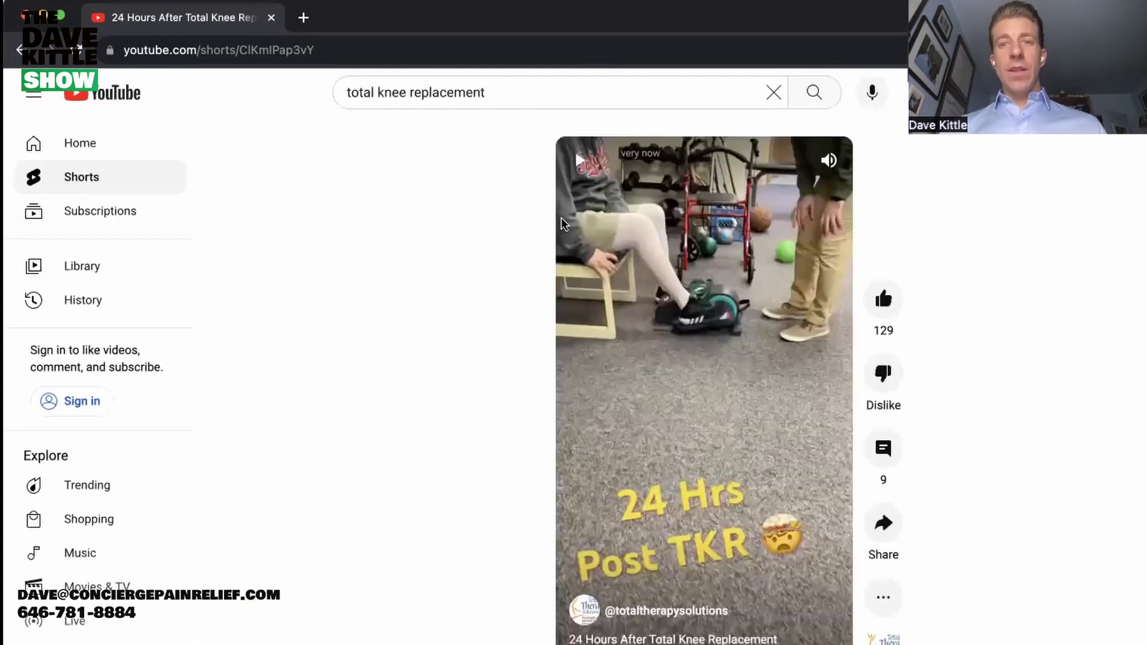
scroll(561, 224, "down", 3)
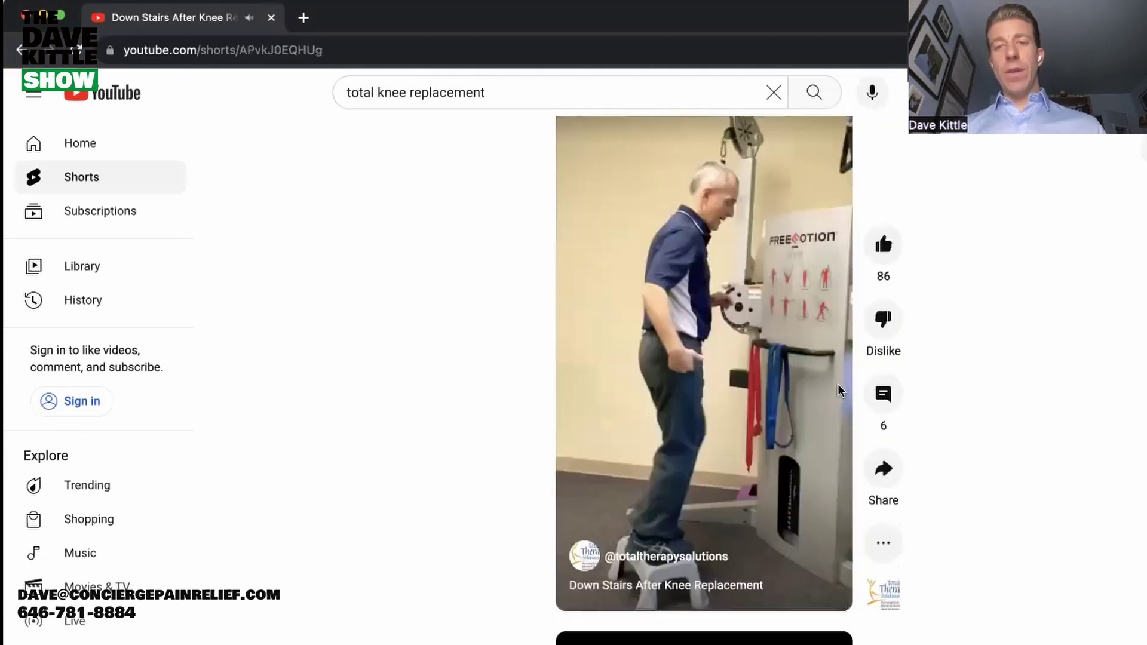
scroll(837, 383, "down", 3)
left_click(818, 380)
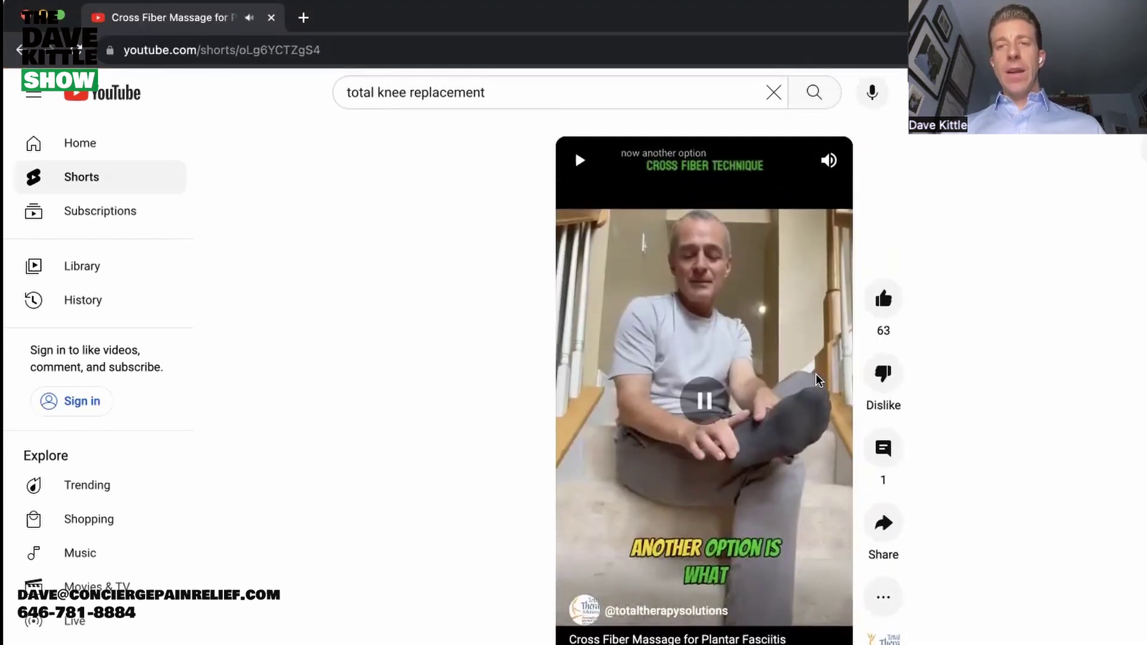
scroll(784, 346, "up", 3)
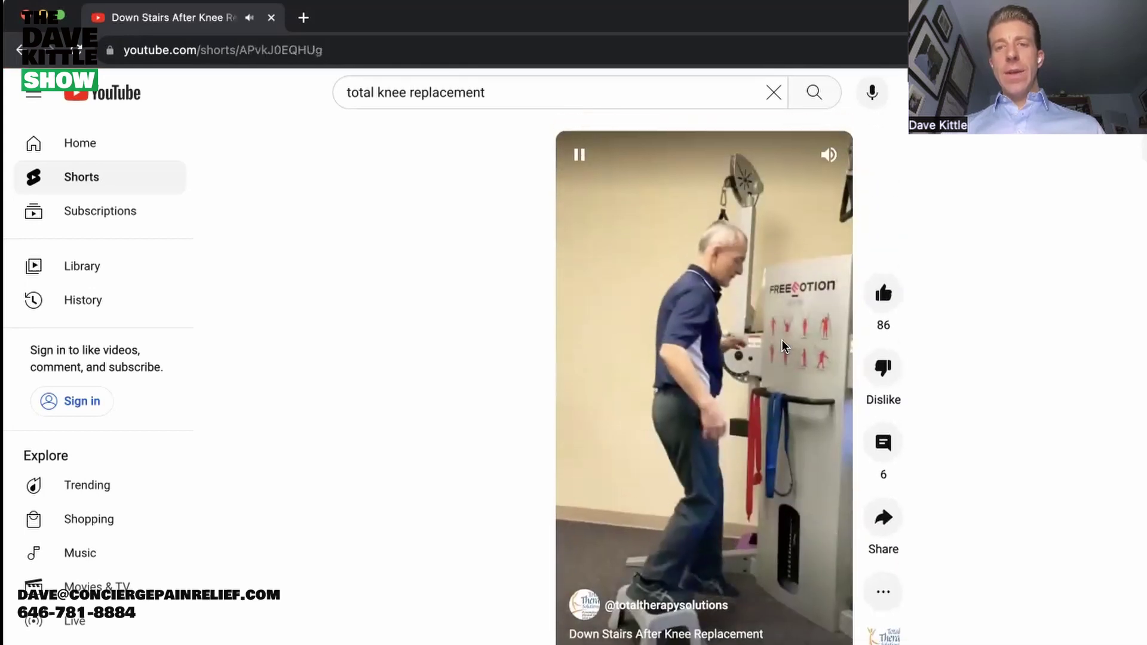
left_click(781, 339)
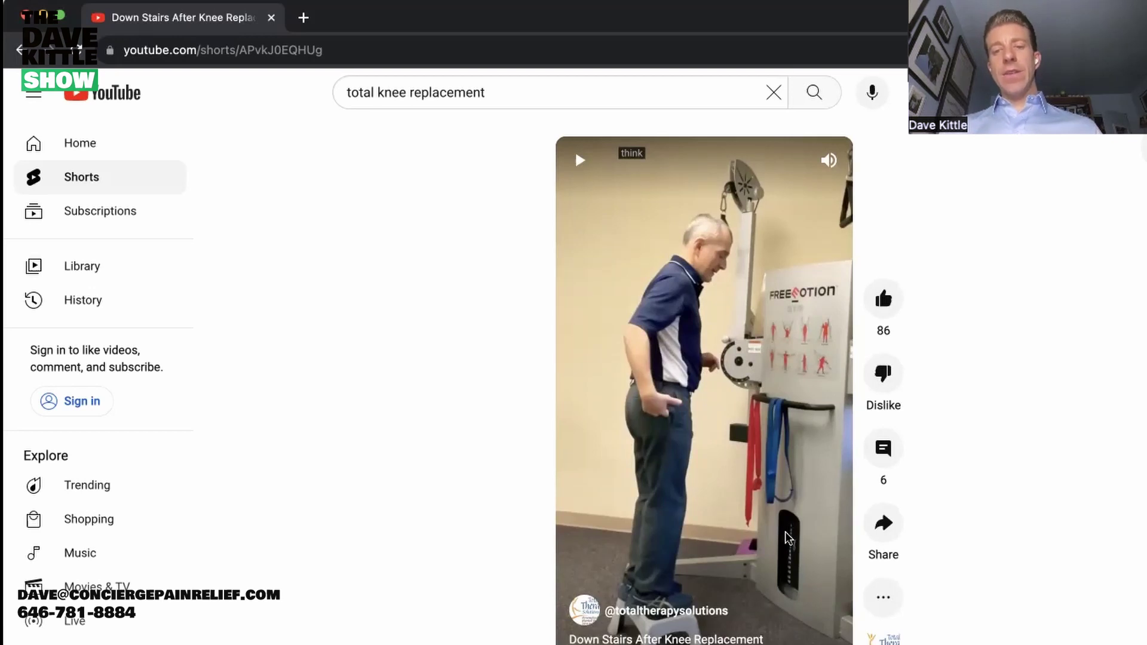
scroll(747, 293, "down", 1)
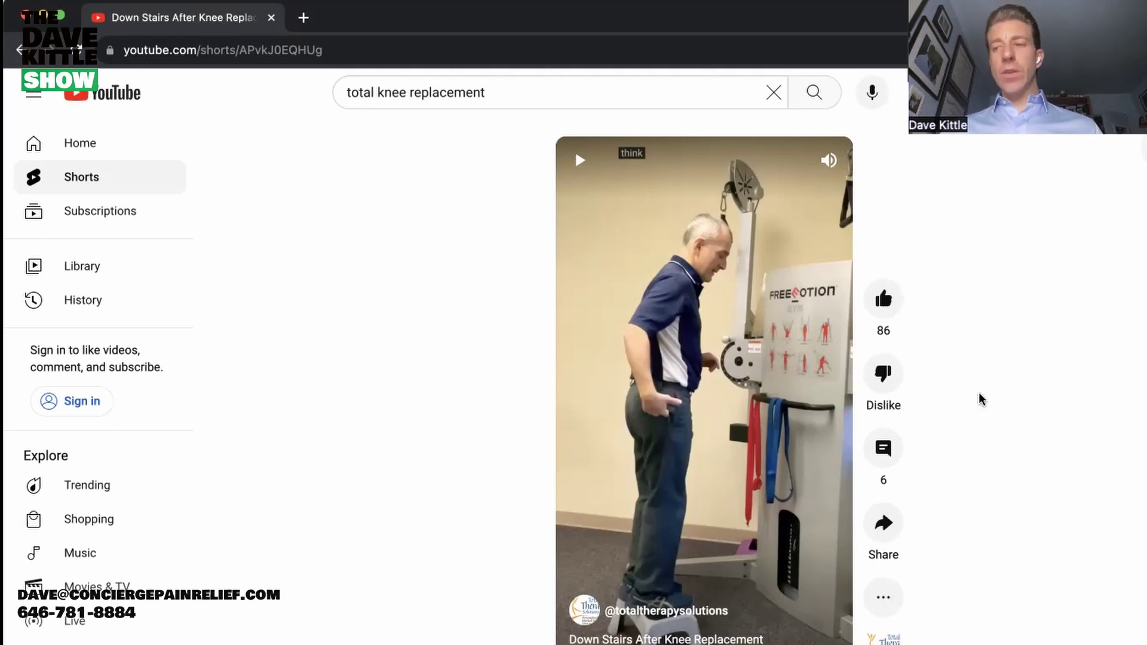
Search YouTube for the physical therapist's name followed by "pt" and open the More 4 Life channel from the results.
left_click(538, 94)
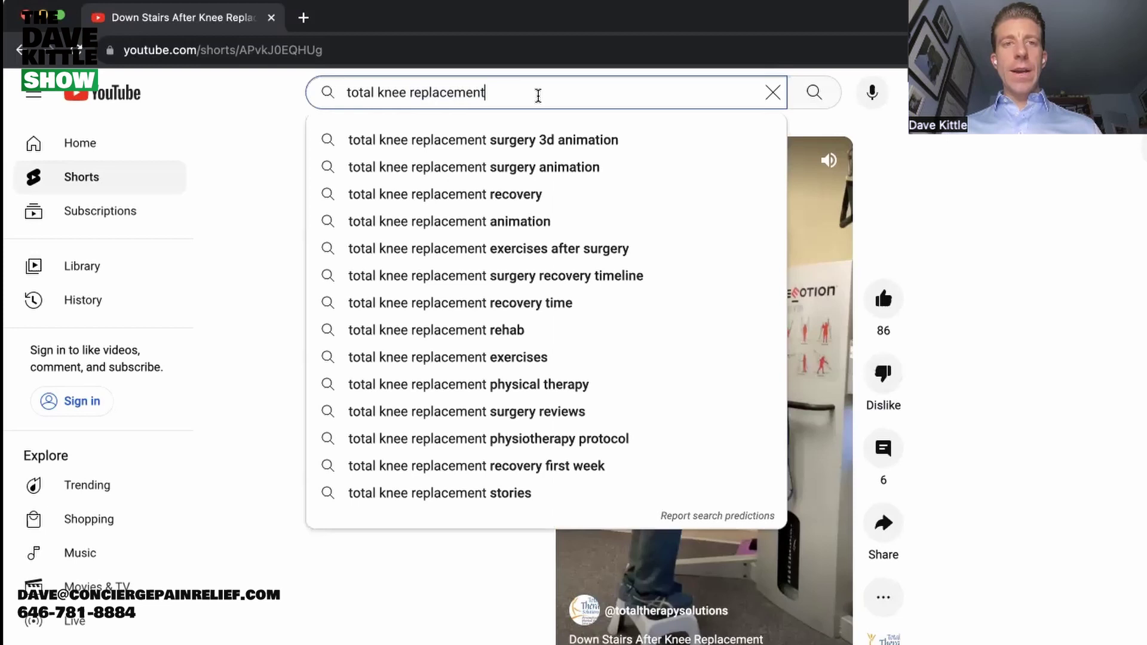
key("shift+alt+Left")
key("shift+alt+Left")
key("shift+alt+Left")
type("dave candy pt")
key("Return")
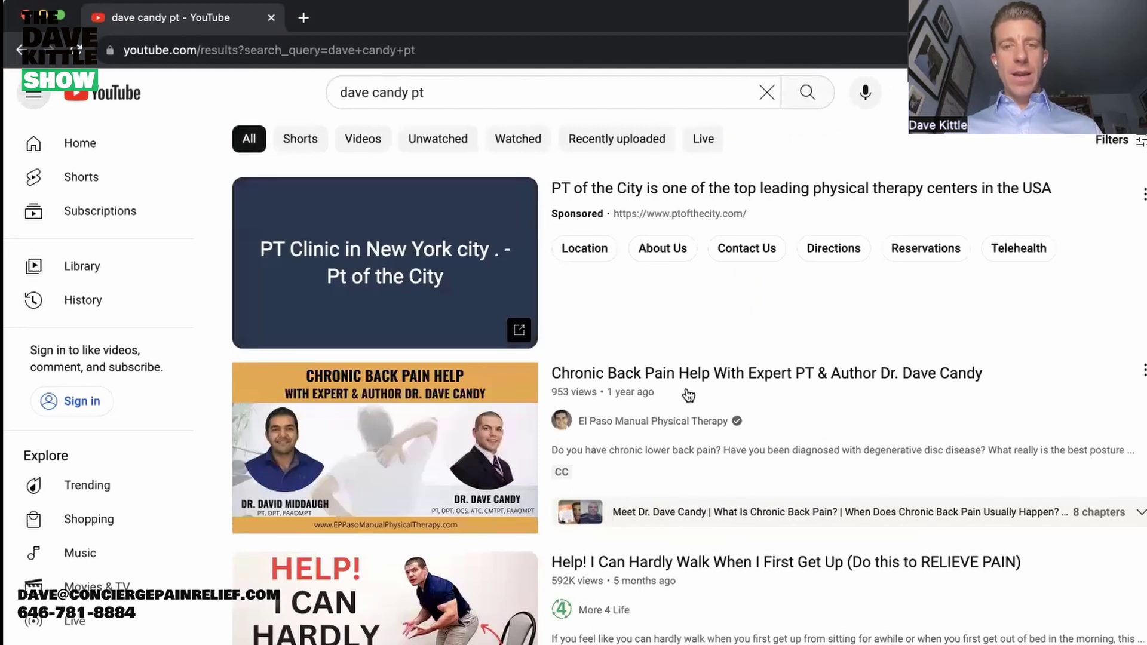
scroll(645, 442, "down", 3)
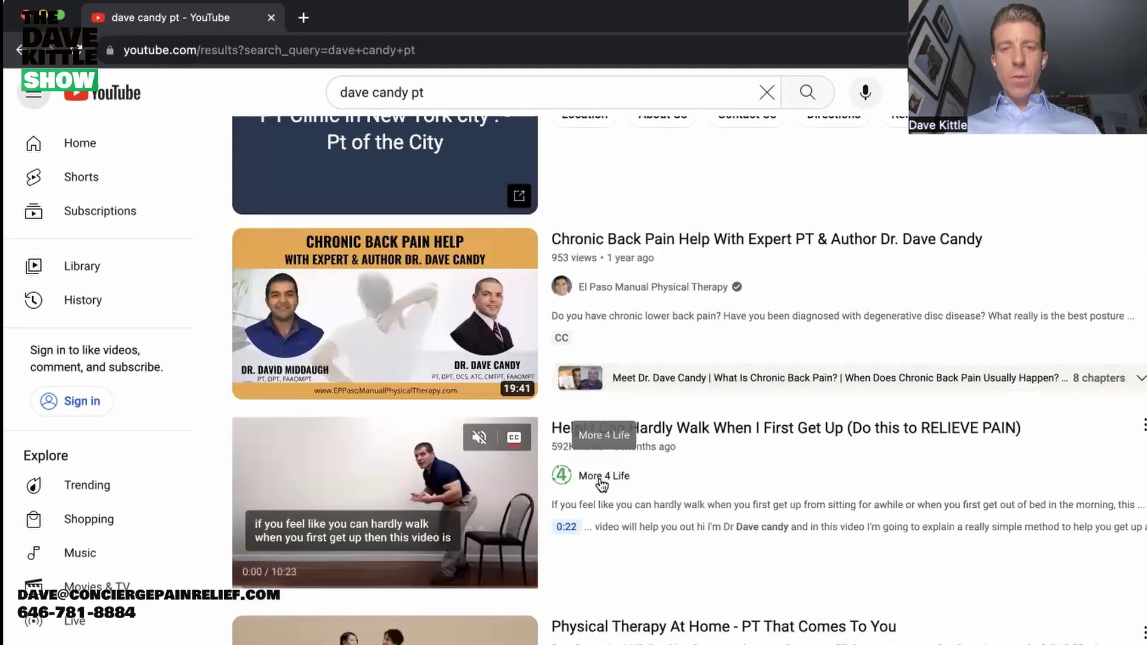
left_click(601, 481)
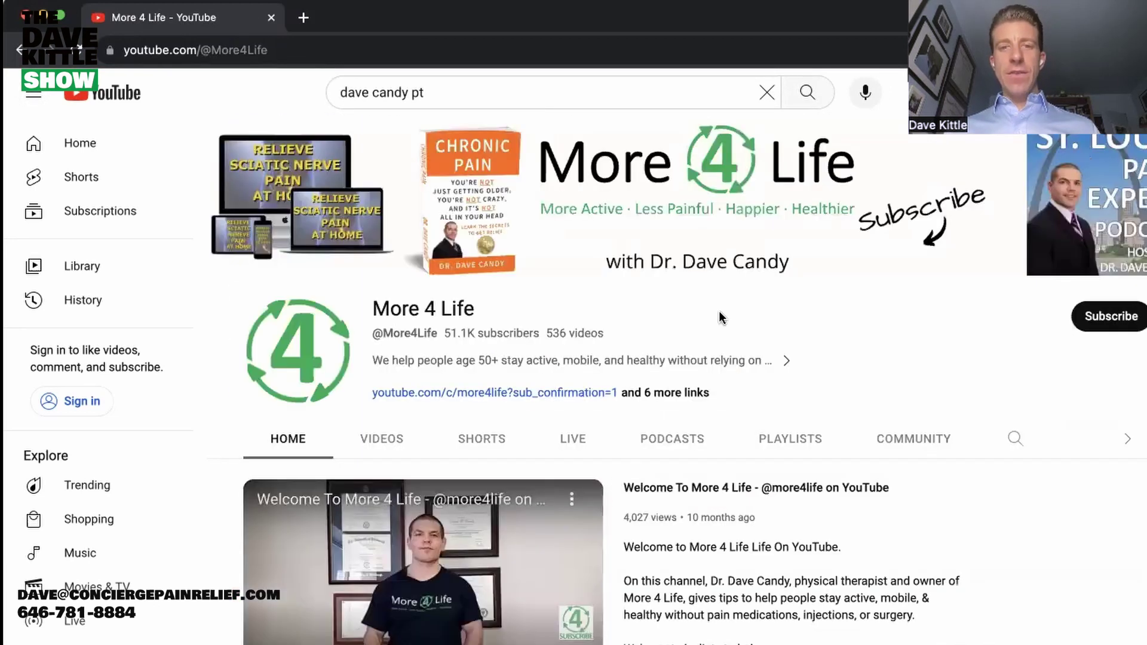
Look over the More 4 Life channel's banner, header details and featured welcome video.
scroll(720, 317, "down", 2)
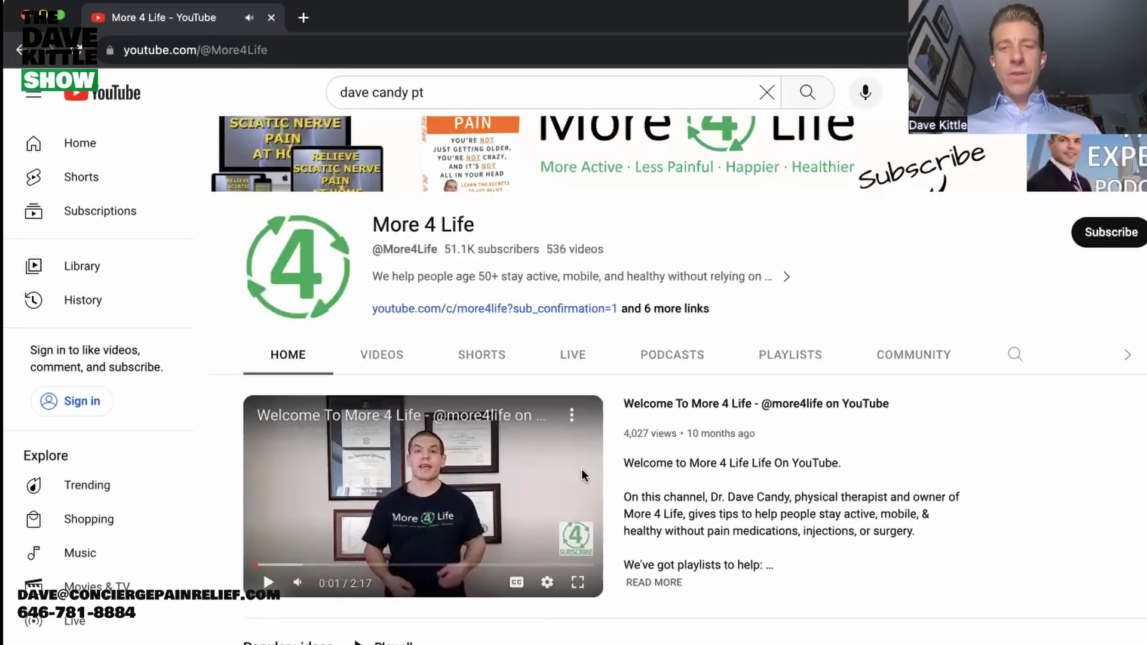
scroll(610, 481, "up", 2)
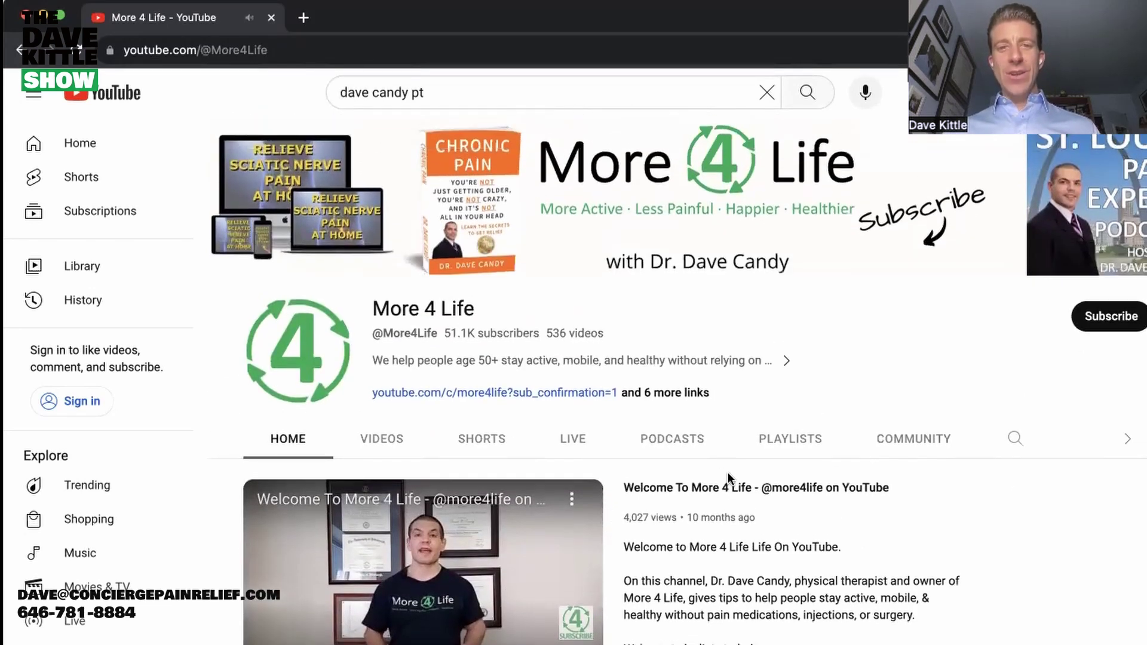
scroll(727, 472, "down", 1)
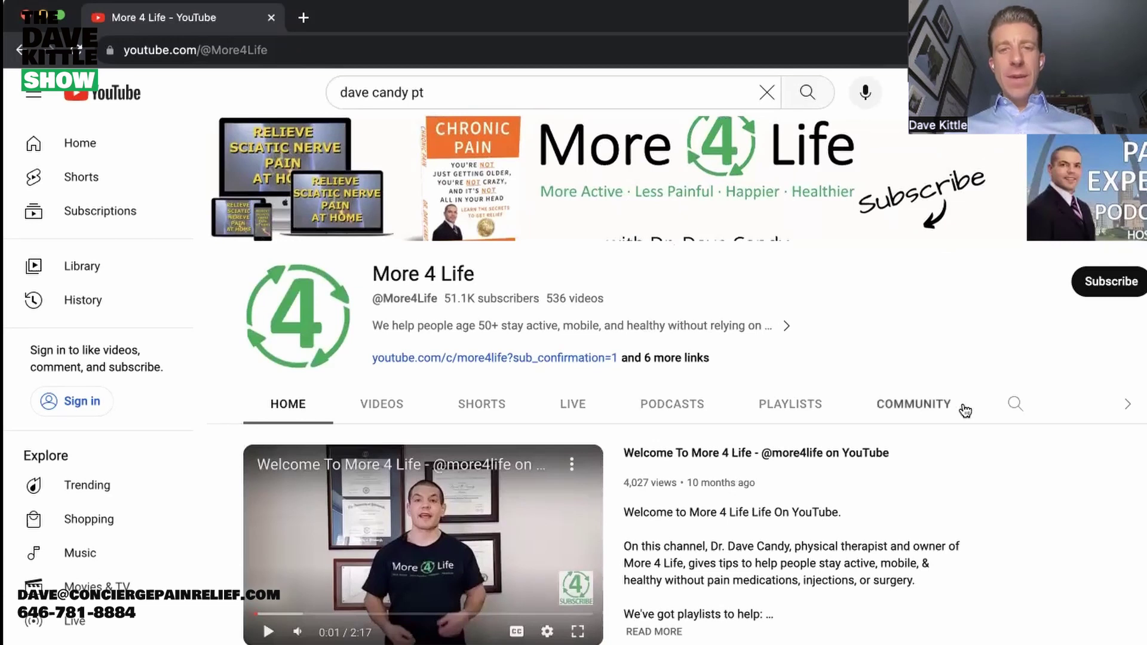
scroll(965, 410, "down", 2)
scroll(949, 407, "down", 2)
scroll(941, 383, "up", 2)
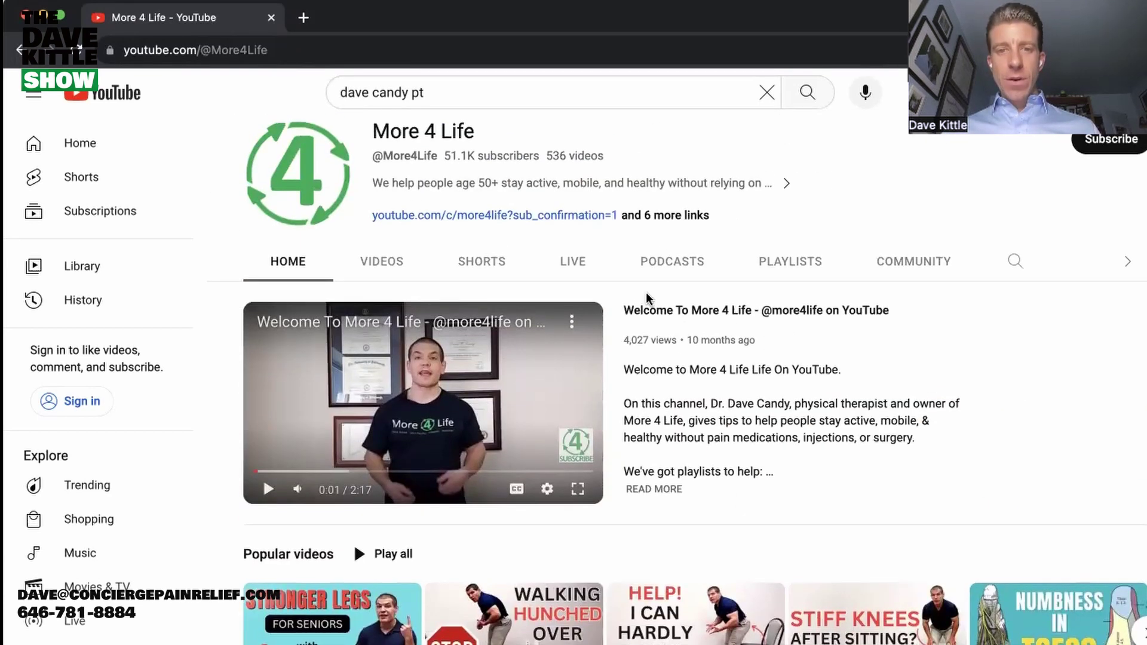
Magnify the More 4 Life channel header and highlight its video count to examine the channel's size.
scroll(663, 323, "up", 1)
scroll(627, 292, "up", 2)
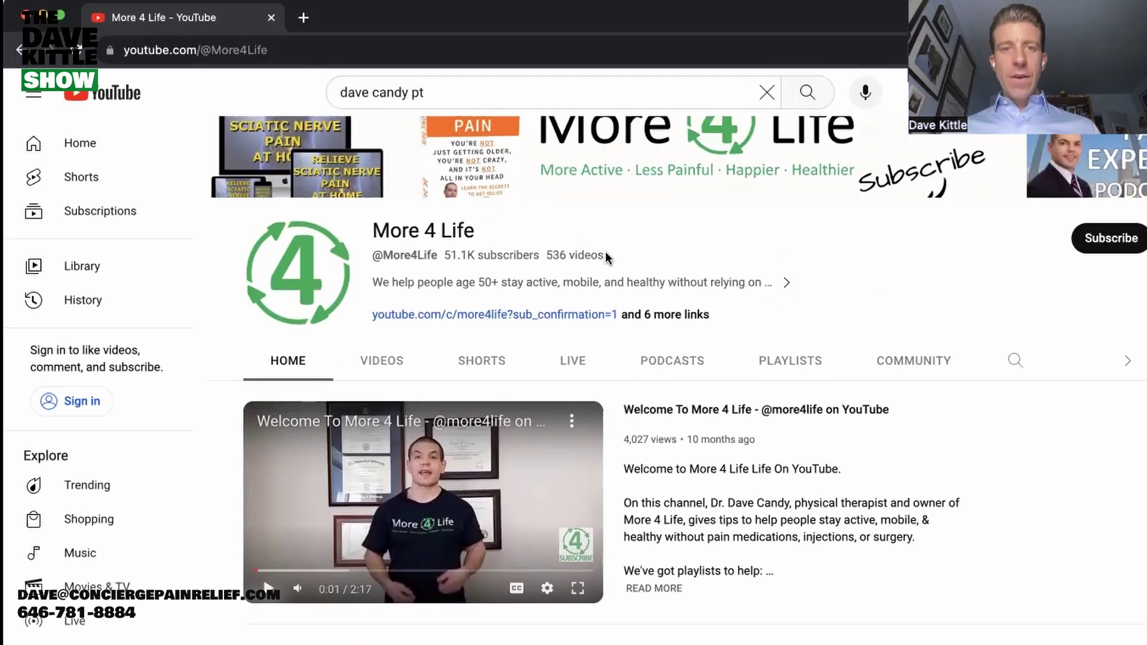
scroll(539, 256, "up", 2)
scroll(539, 257, "up", 3)
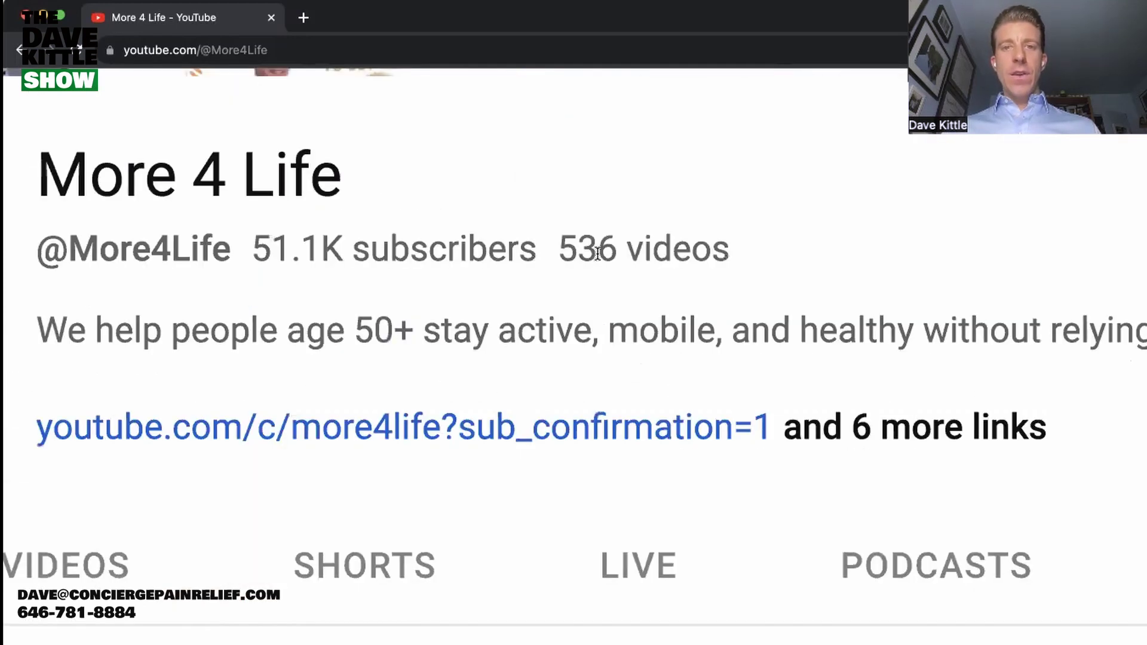
triple_click(598, 254)
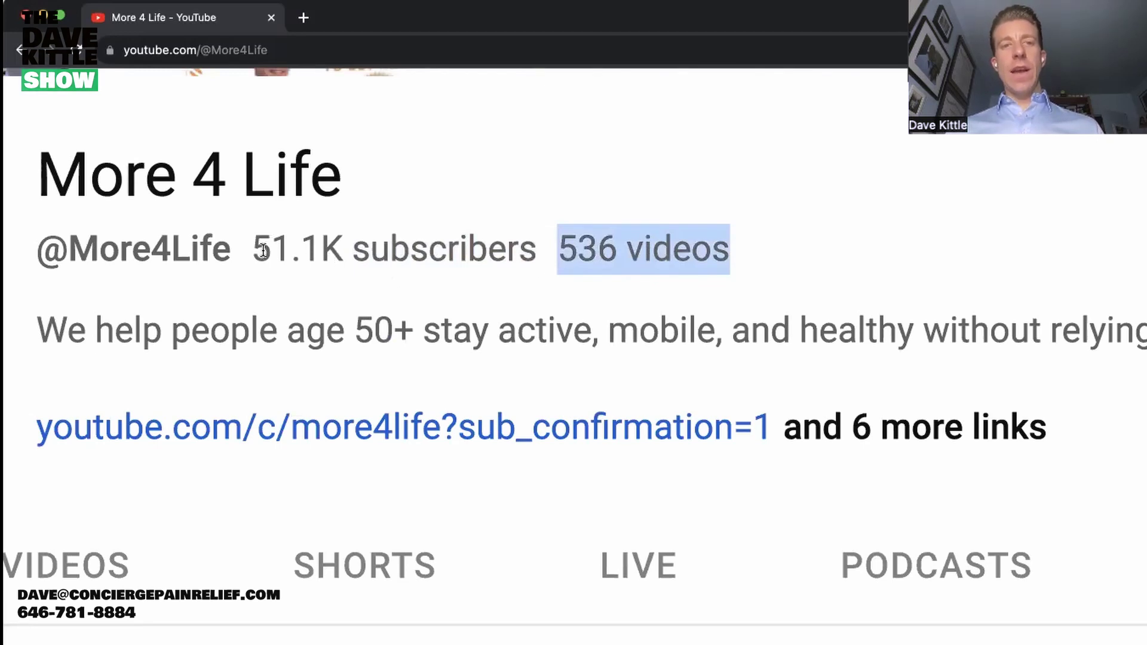
Reduce the magnification, read the More 4 Life channel's full About description and close it.
scroll(435, 249, "down", 3)
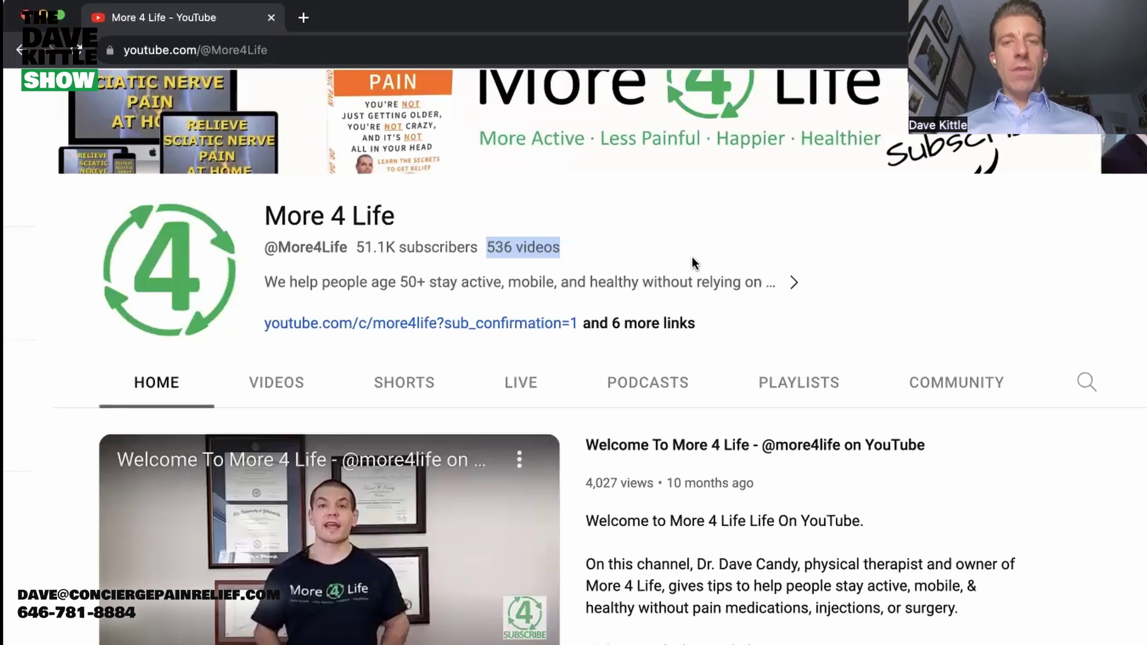
left_click(792, 283)
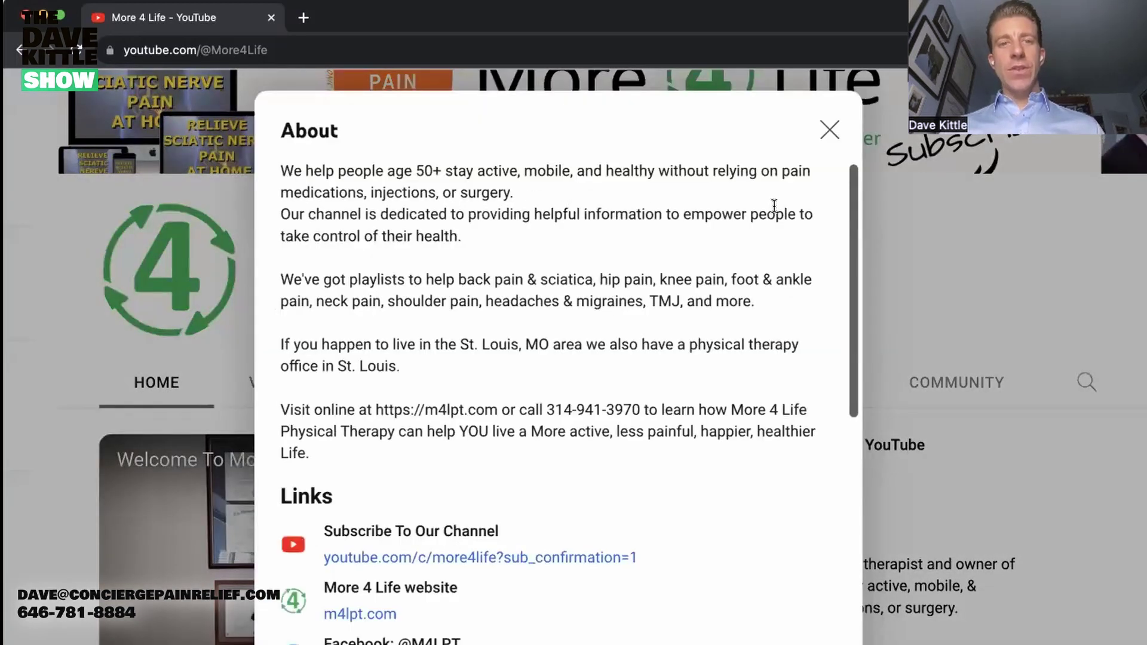
left_click(829, 130)
Compare the titles, thumbnails and view counts in the Popular videos and Back Pain & Sciatica Relief rows.
scroll(973, 384, "down", 6)
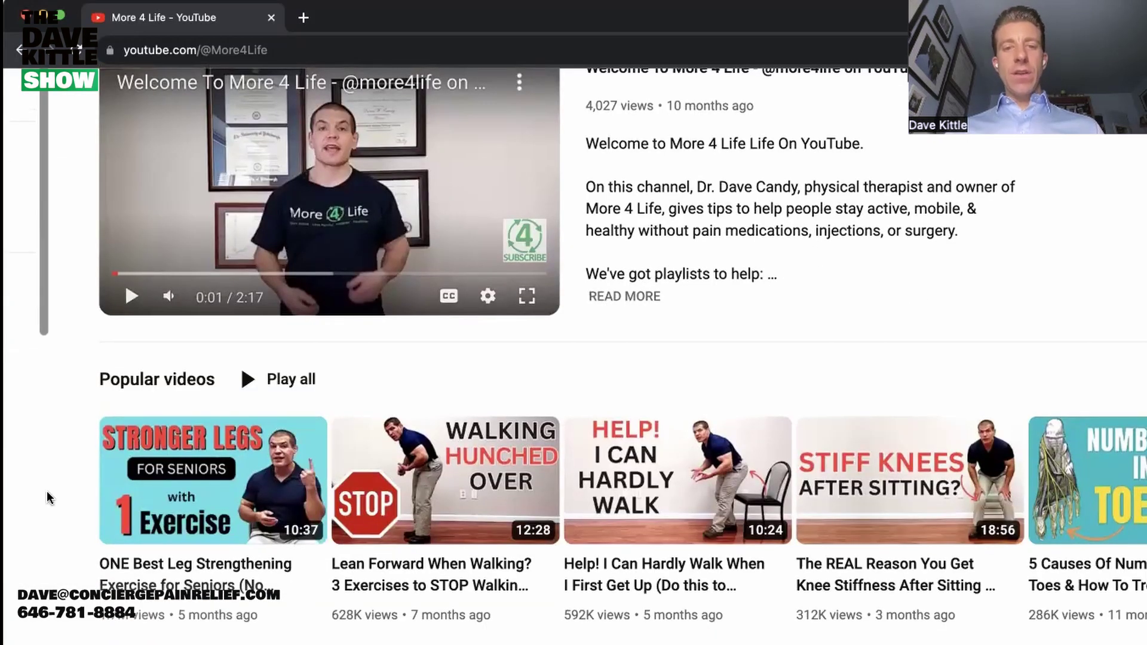
scroll(57, 531, "down", 2)
scroll(54, 526, "down", 5)
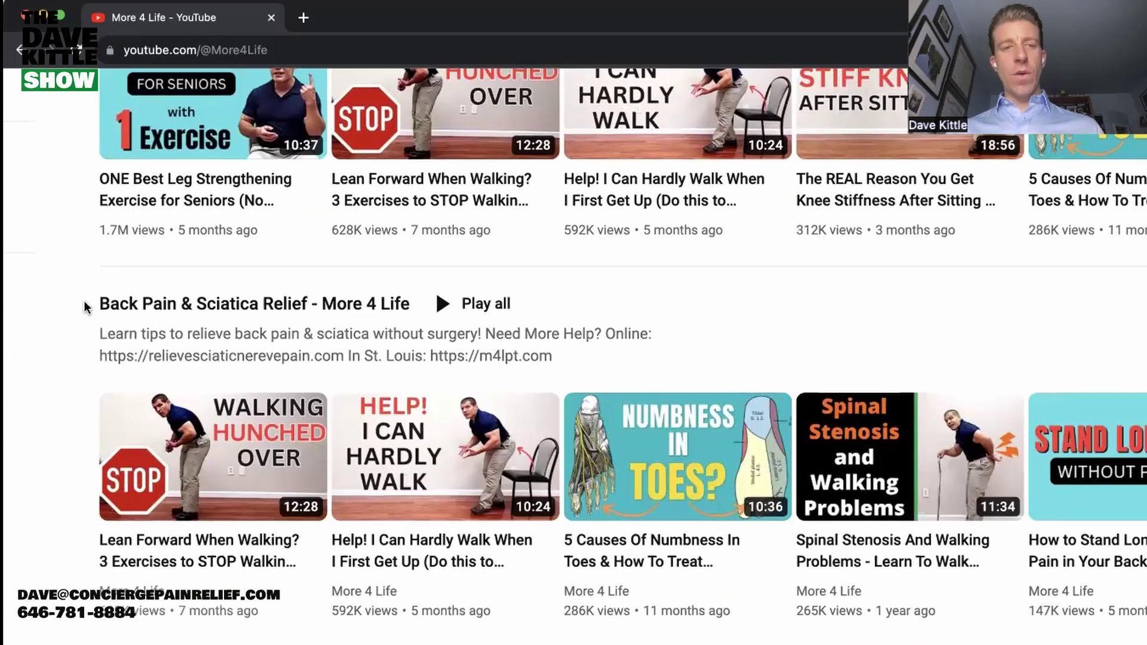
scroll(81, 157, "up", 4)
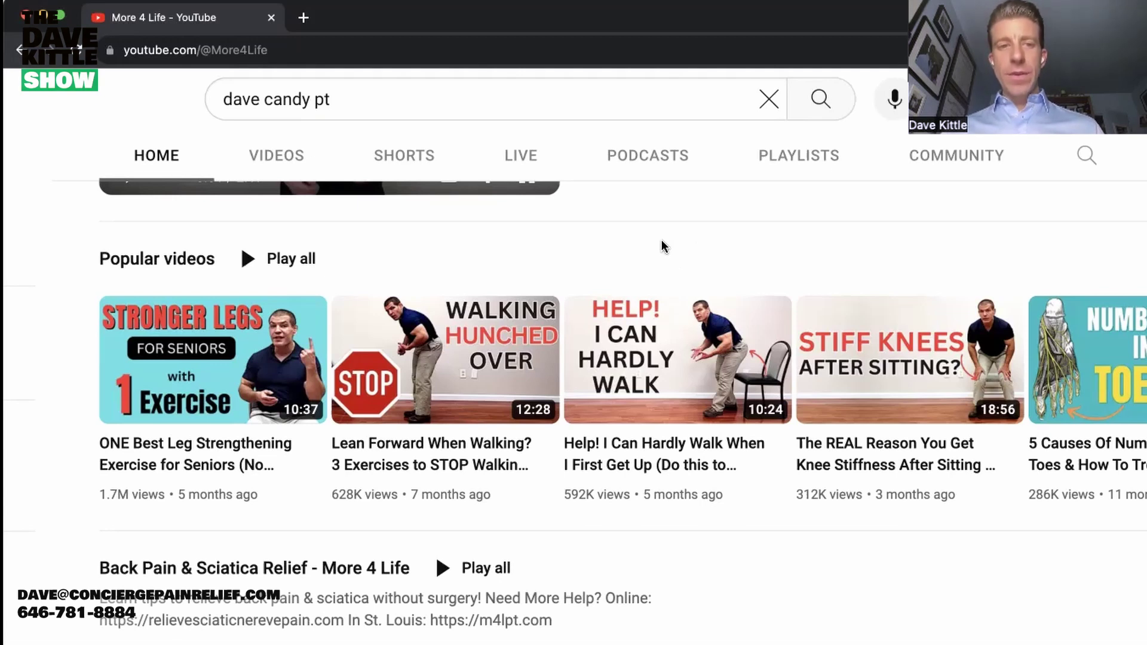
scroll(661, 245, "down", 1)
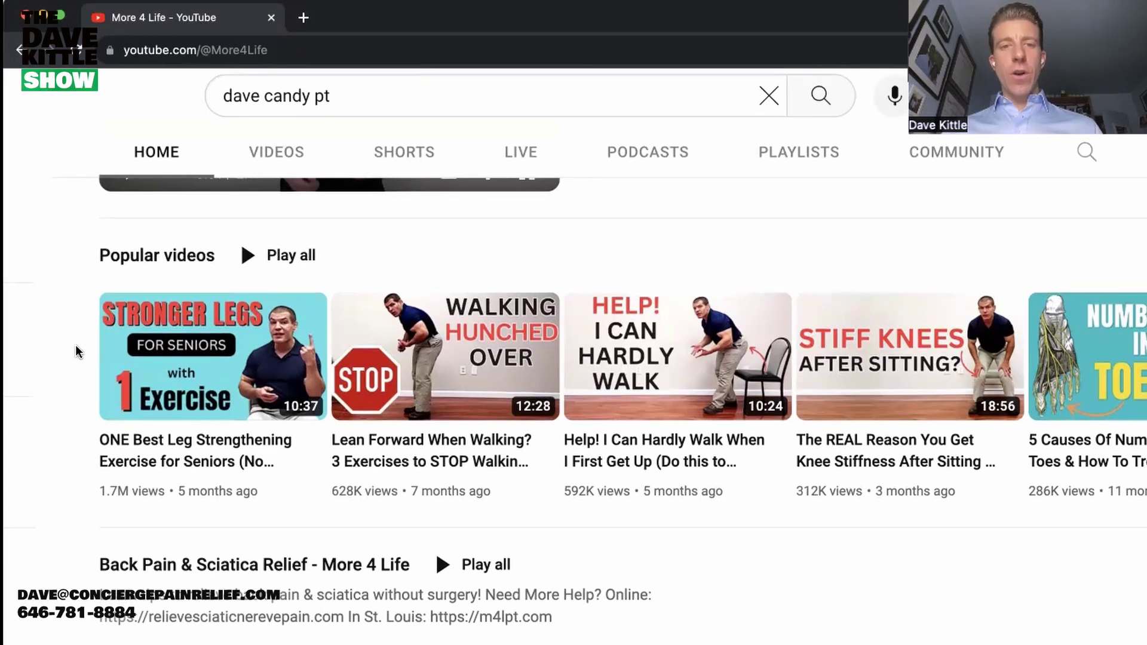
scroll(81, 324, "down", 4)
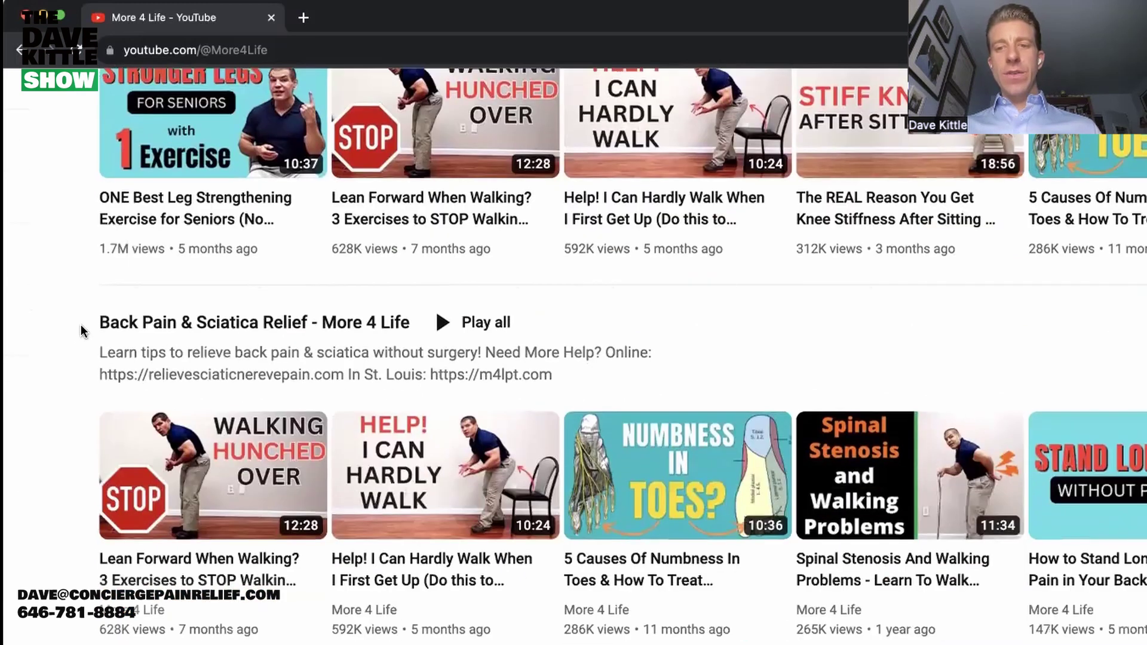
Examine the channel's Hip Pain Relief row and how its playlists are organized by body area.
scroll(81, 324, "down", 2)
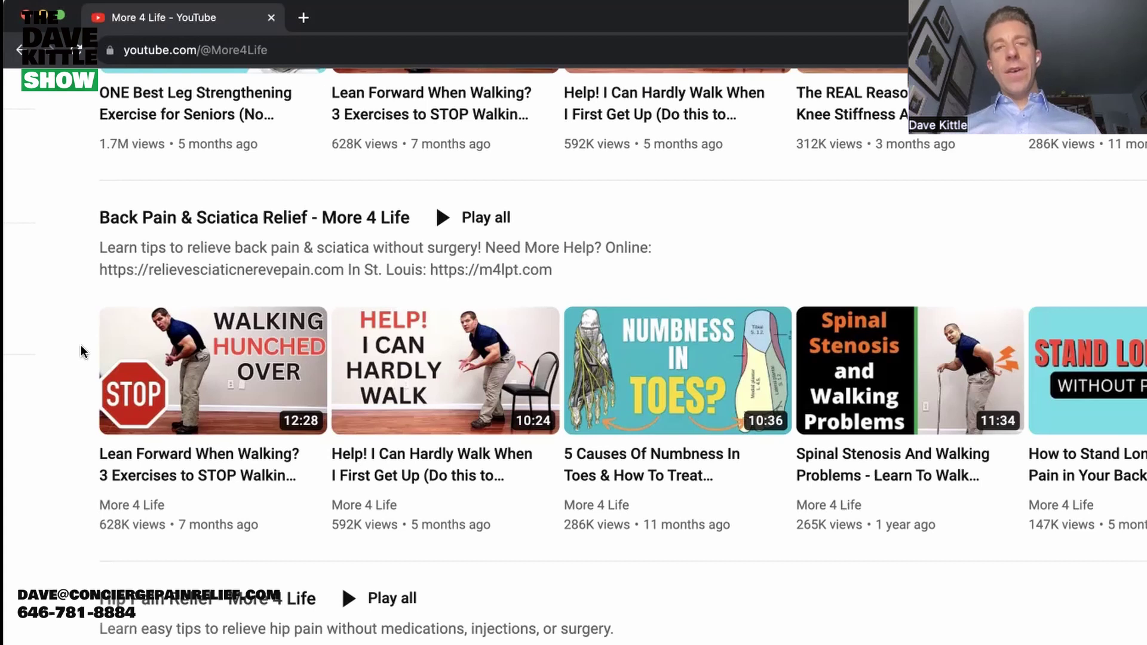
scroll(80, 346, "down", 6)
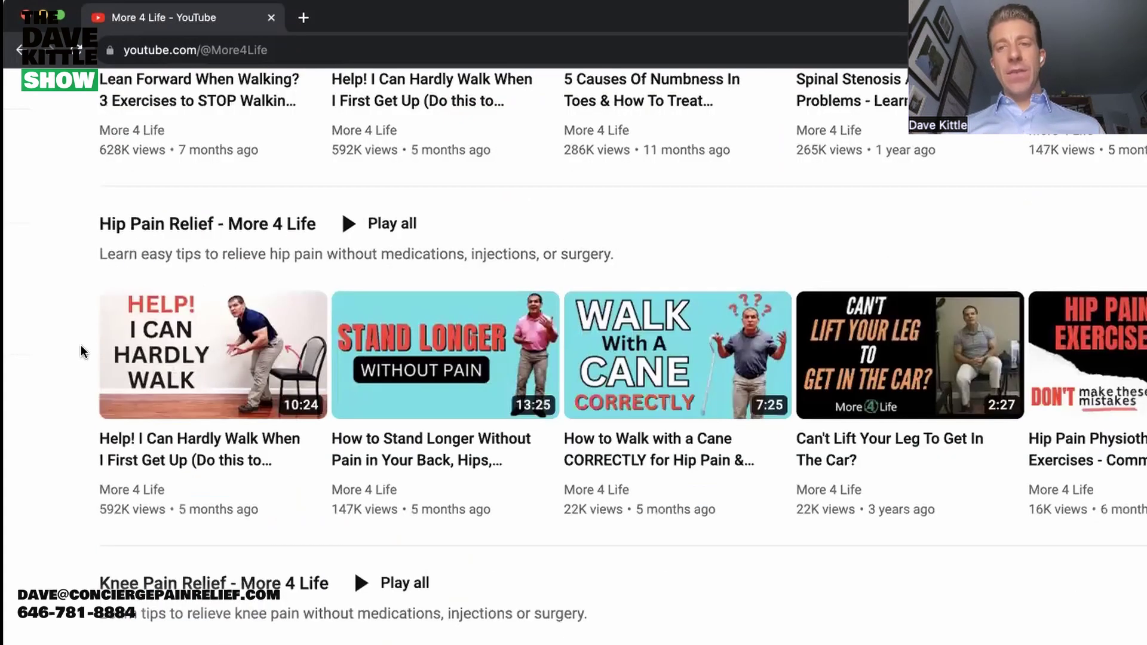
scroll(81, 345, "down", 1)
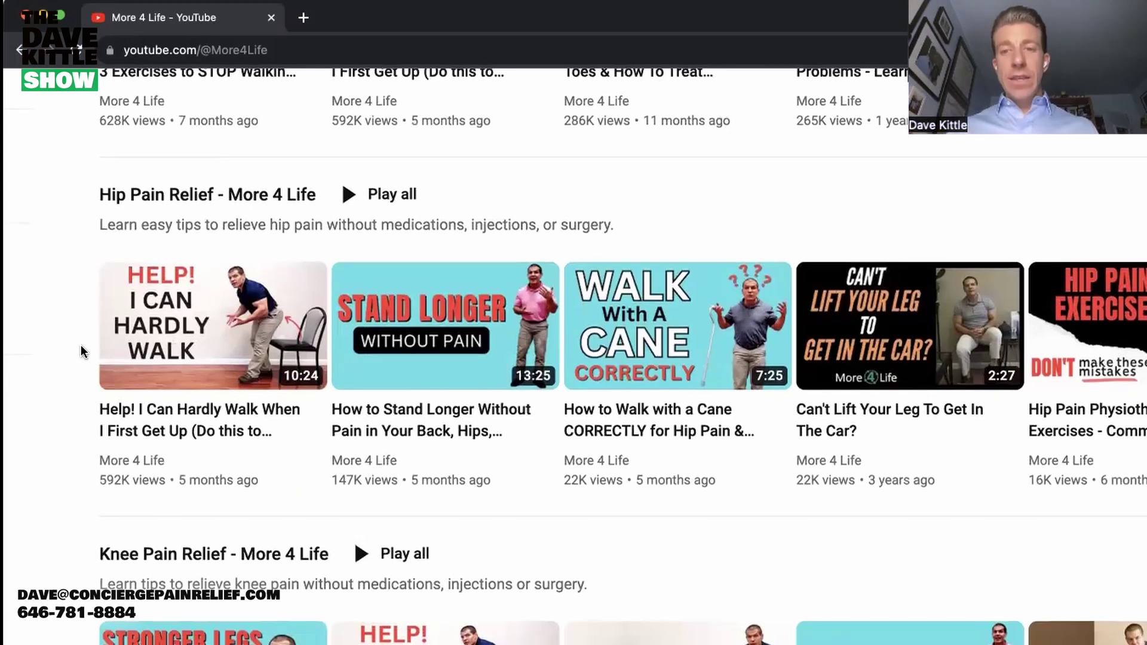
scroll(628, 541, "up", 2)
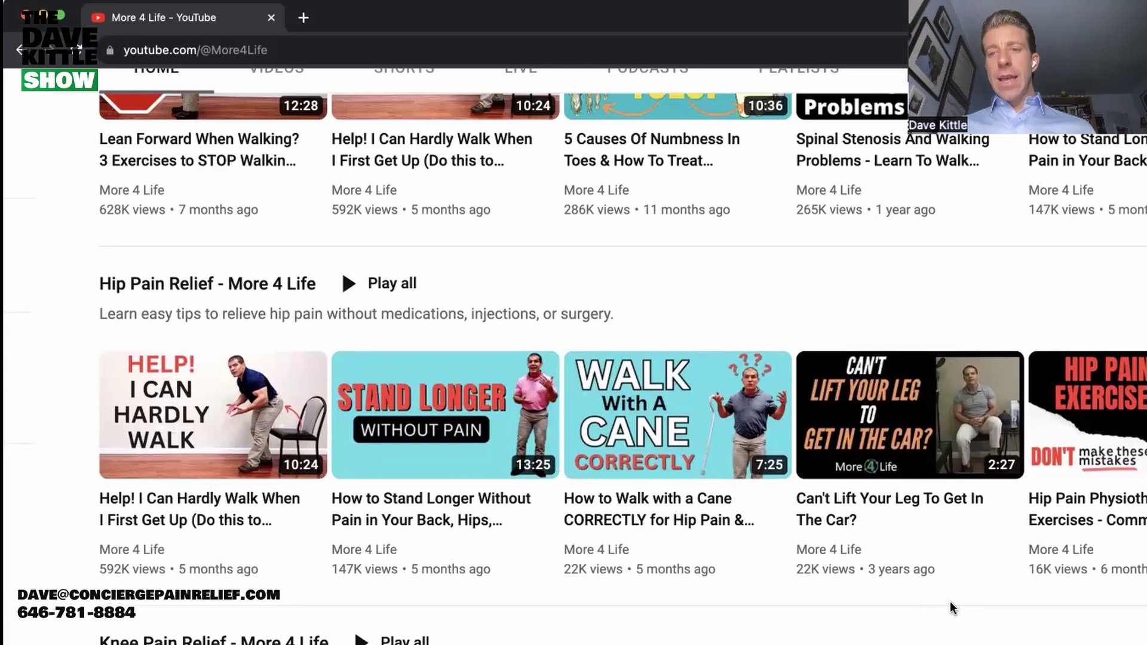
Open the Hip Pain Relief video "Can't Lift Your Leg To Get In The Car?" and skip ahead to 1:35.
mouse_move(926, 482)
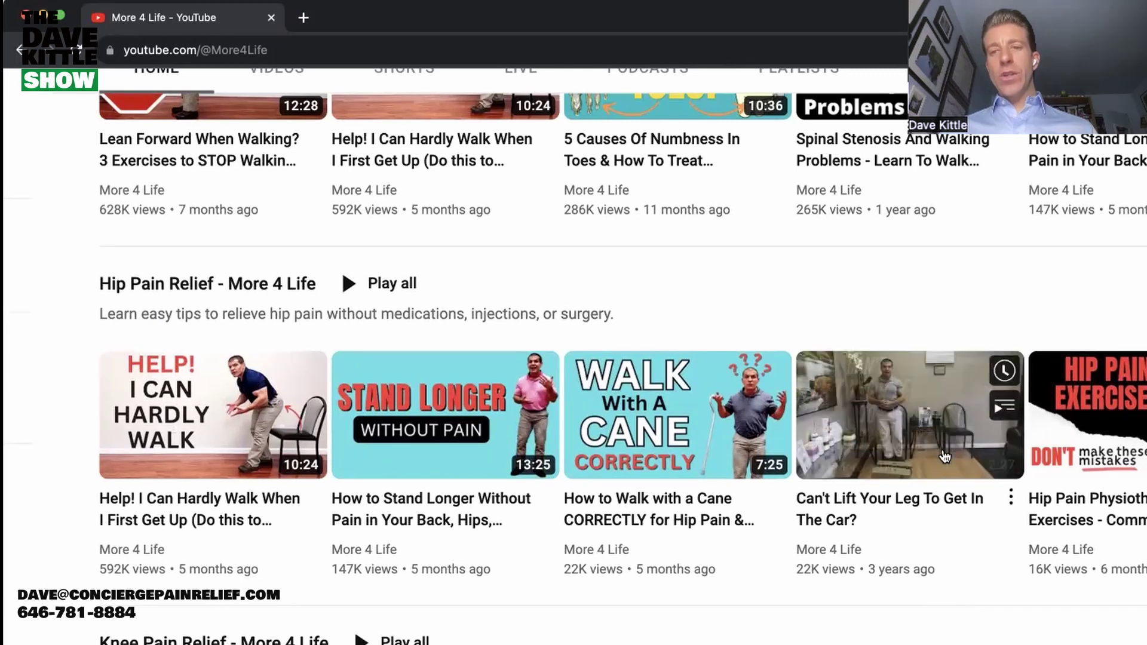
left_click(925, 442)
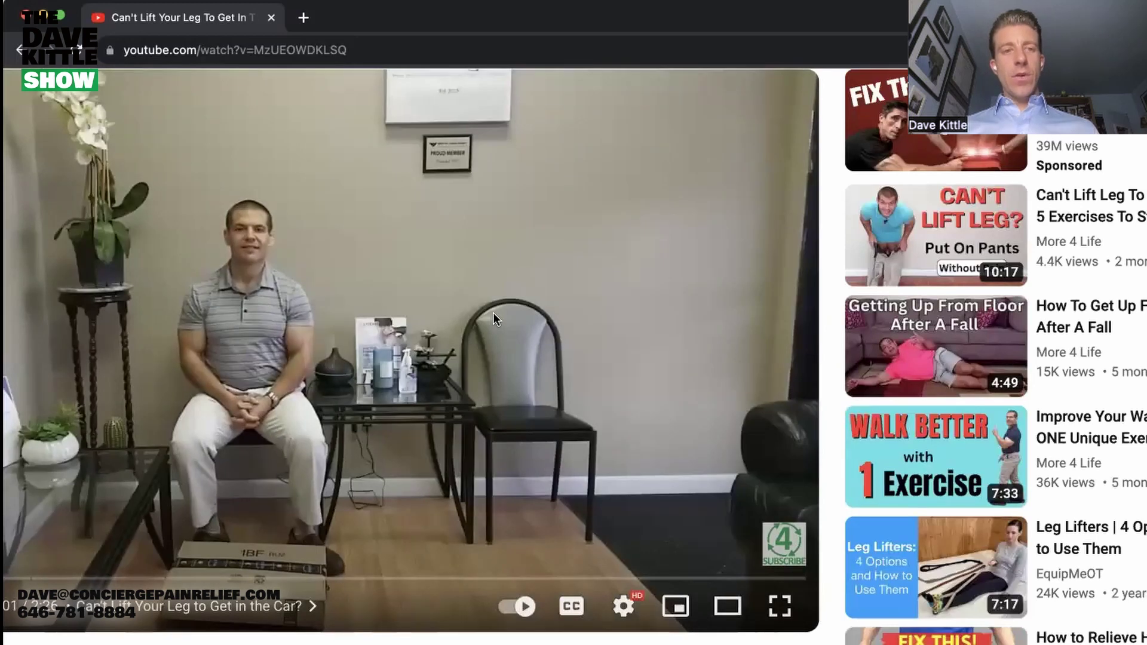
scroll(426, 389, "down", 1)
left_click_drag(217, 527, 465, 528)
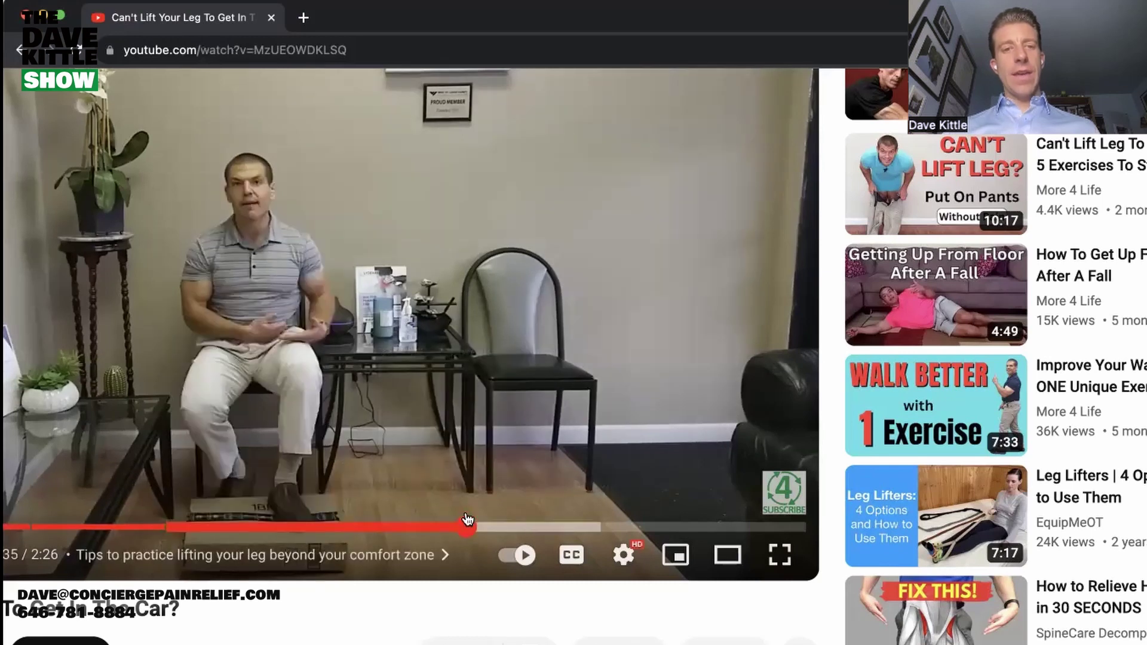
scroll(635, 359, "left", 5)
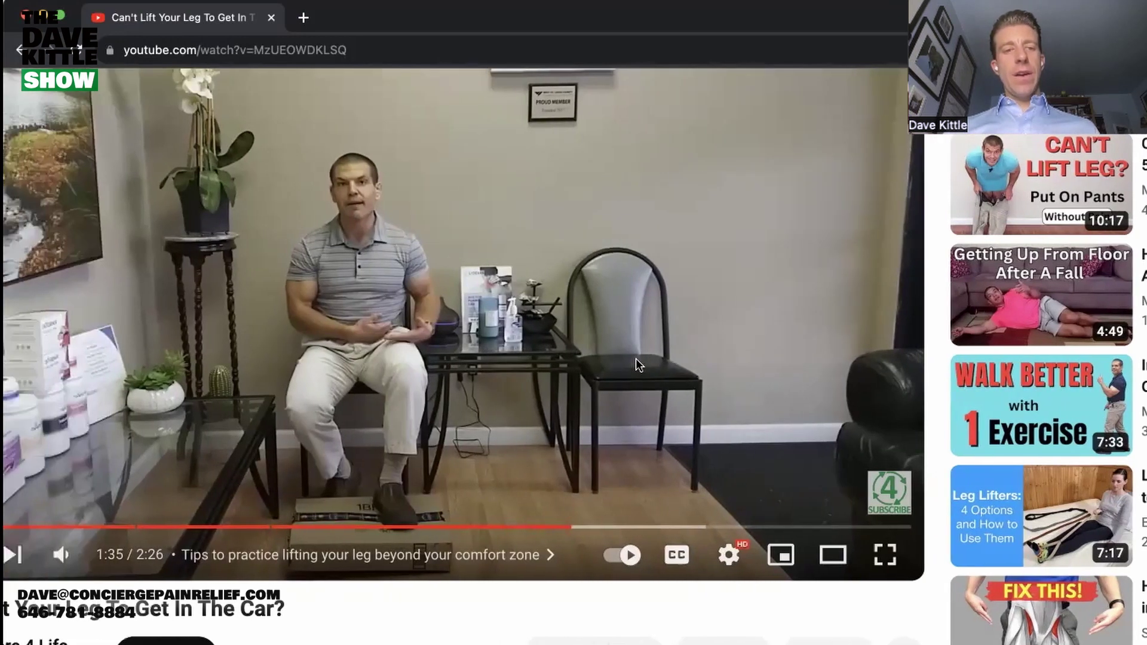
scroll(518, 634, "down", 3)
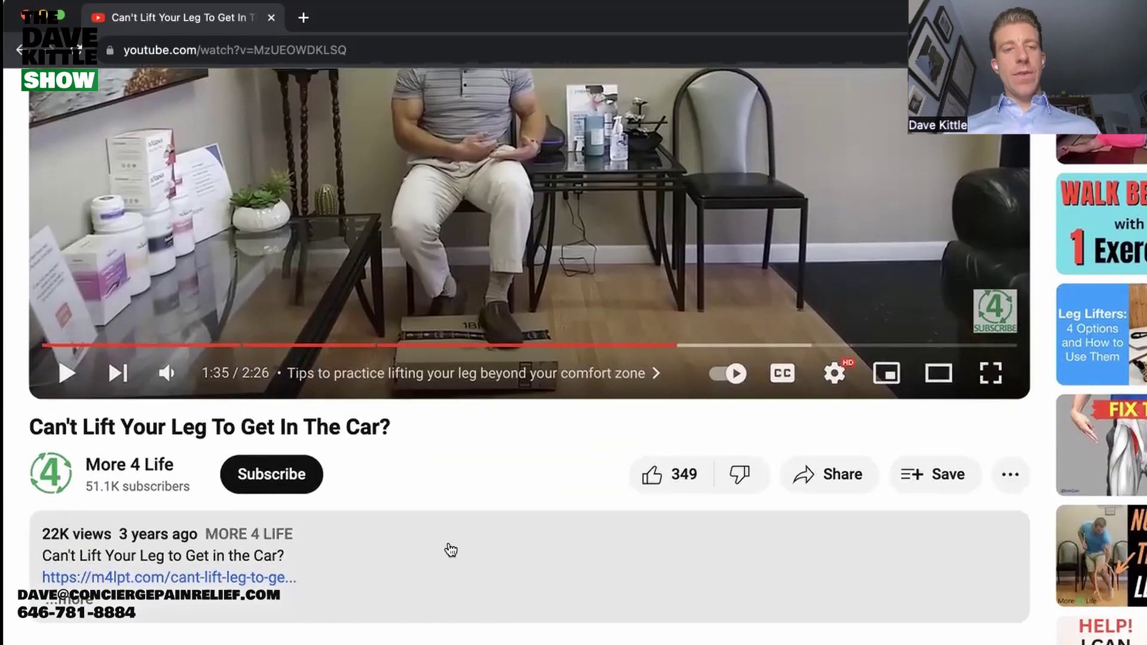
Expand the video's full description, read through it, and highlight the video title above it.
left_click(93, 603)
scroll(421, 547, "down", 2)
scroll(412, 531, "down", 1)
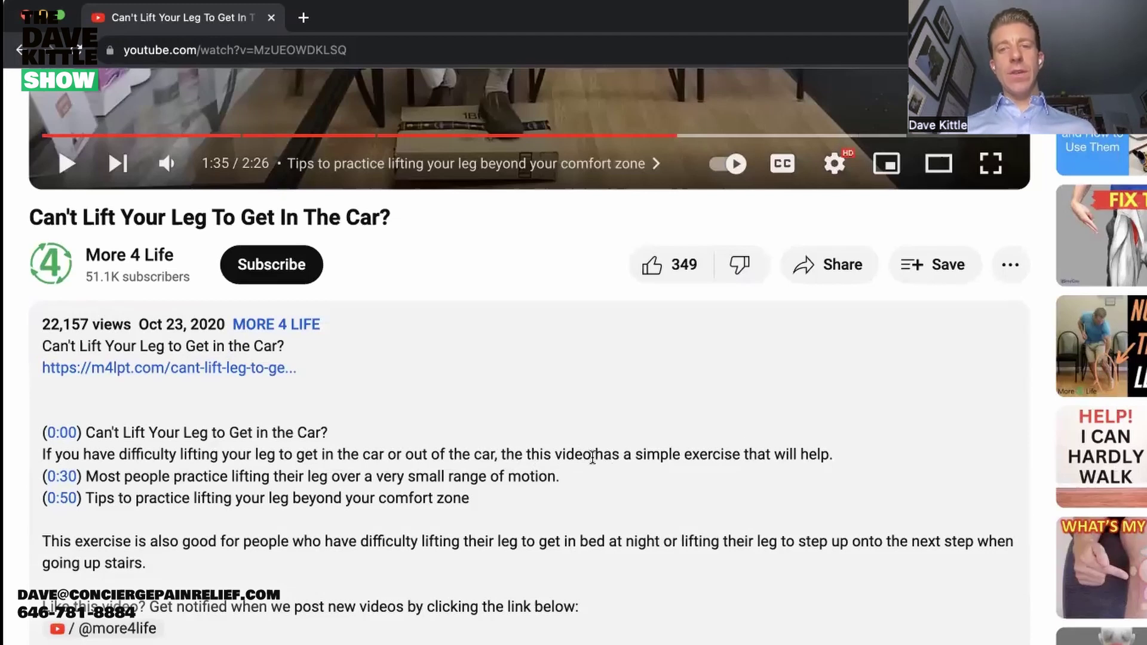
scroll(811, 454, "down", 3)
scroll(811, 449, "down", 1)
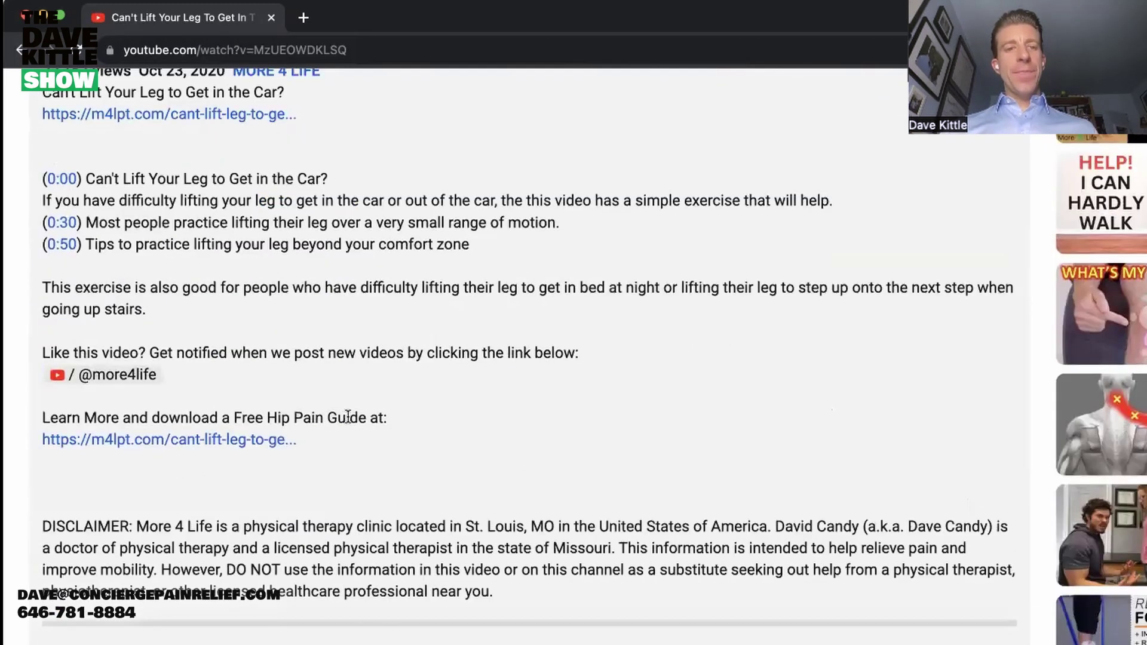
scroll(233, 251, "up", 3)
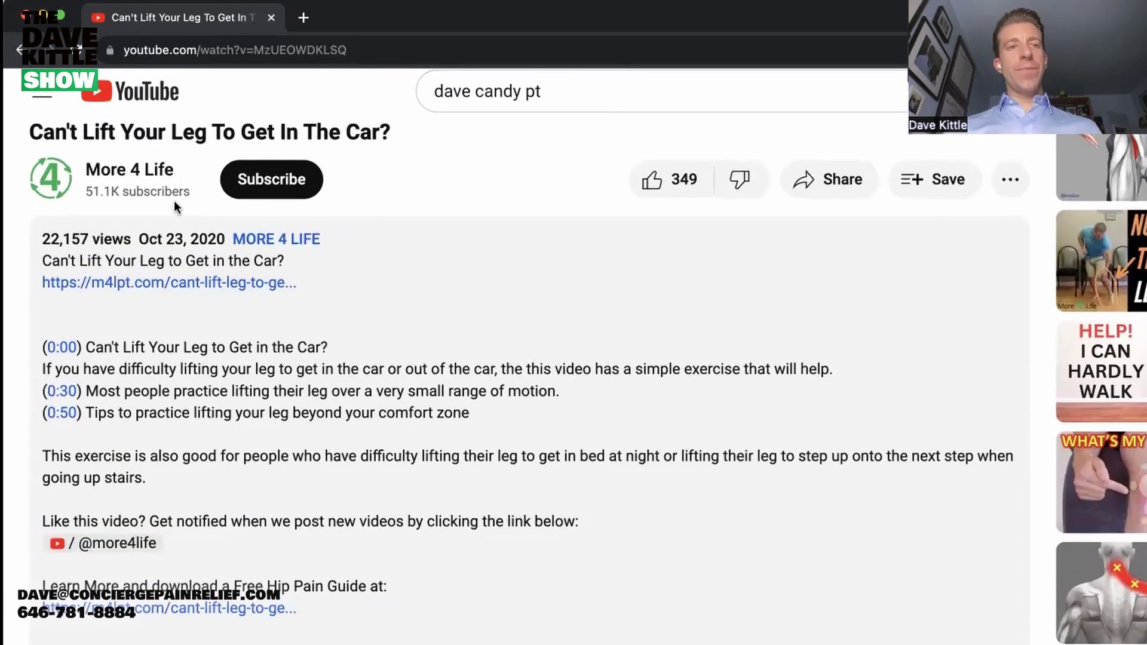
scroll(239, 209, "up", 2)
triple_click(247, 213)
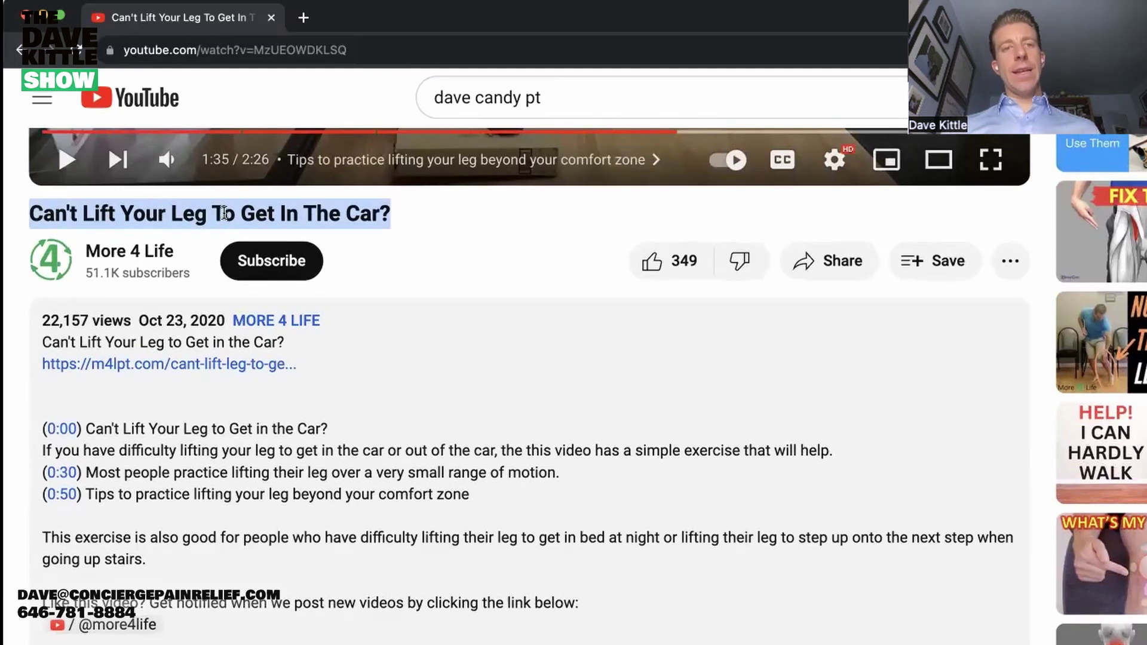
Highlight the disclaimer paragraph at the end of the video description, then clear the highlight.
scroll(404, 271, "down", 1)
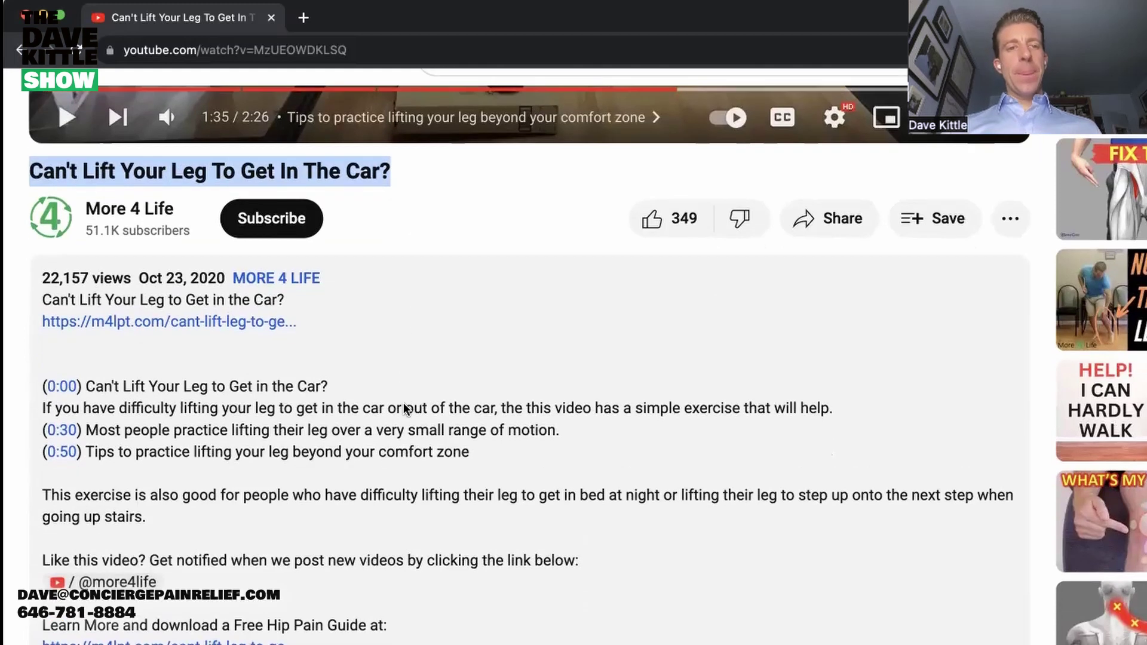
scroll(255, 298, "down", 3)
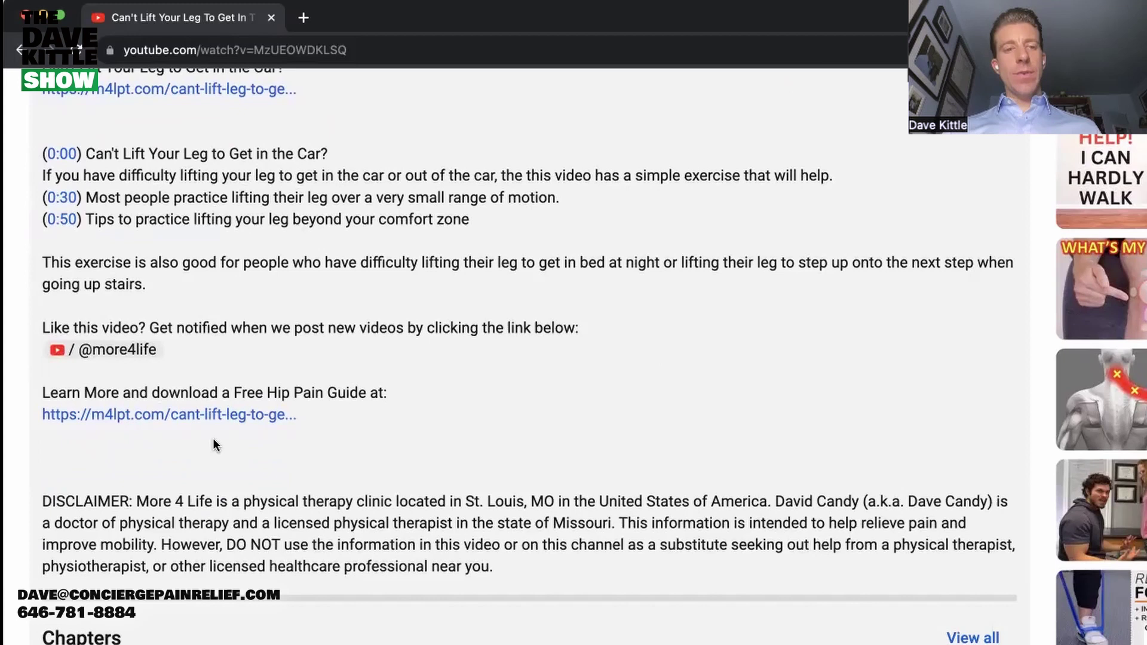
triple_click(292, 521)
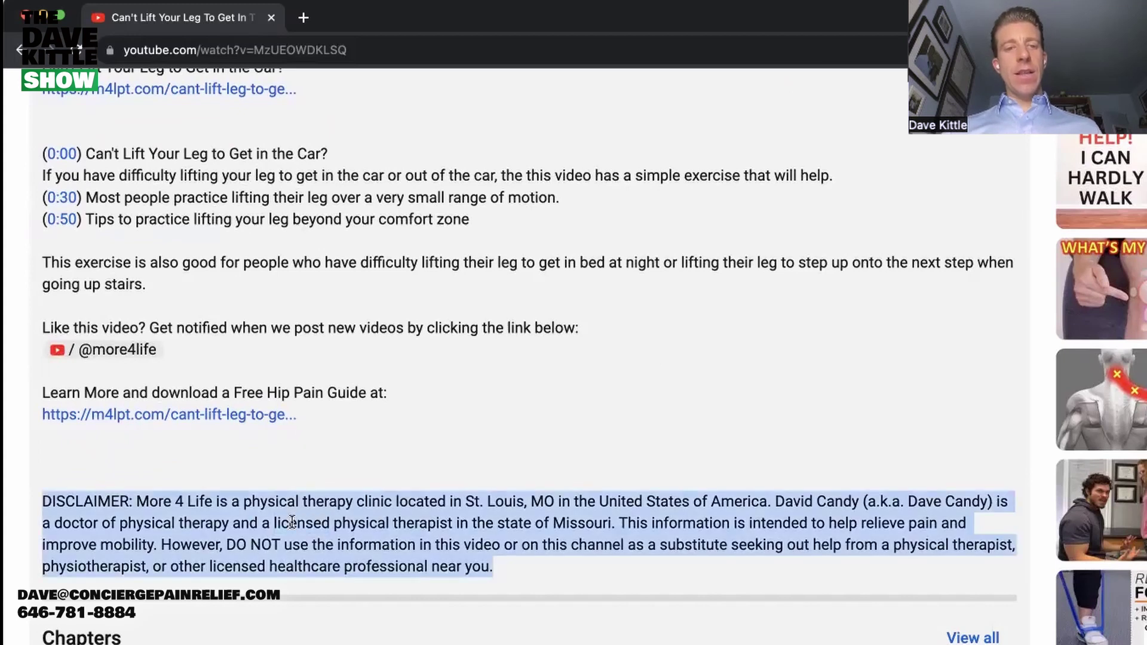
scroll(322, 495, "down", 1)
left_click(511, 470)
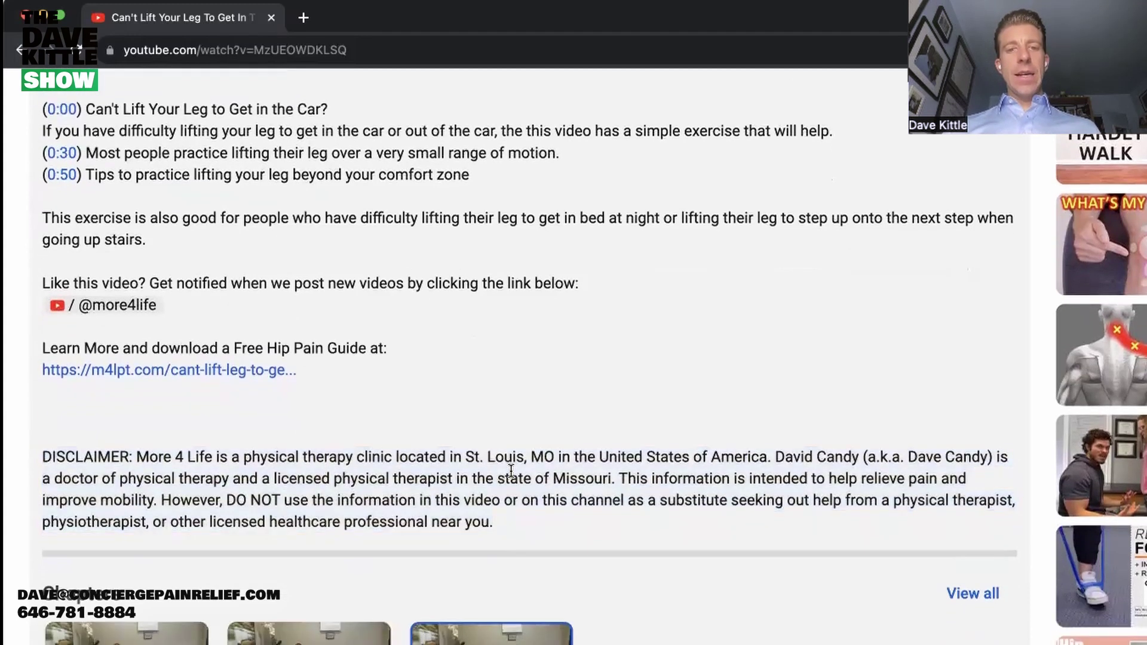
Highlight the description line offering the Free Hip Pain Guide download, then clear the highlight.
scroll(548, 447, "down", 3)
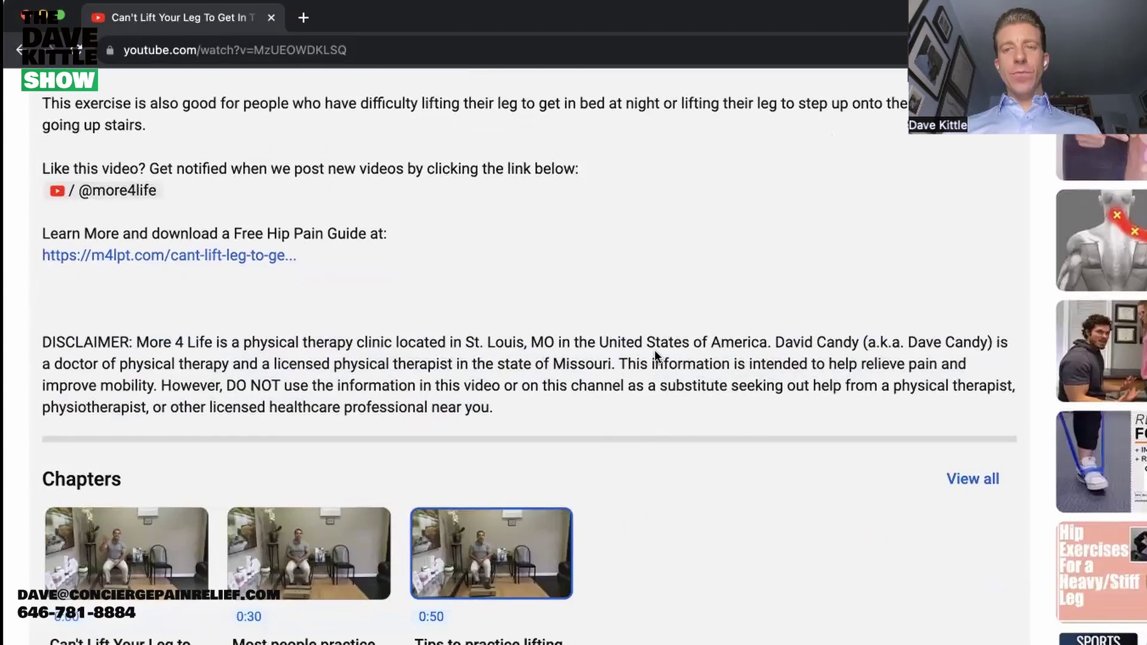
scroll(554, 342, "up", 4)
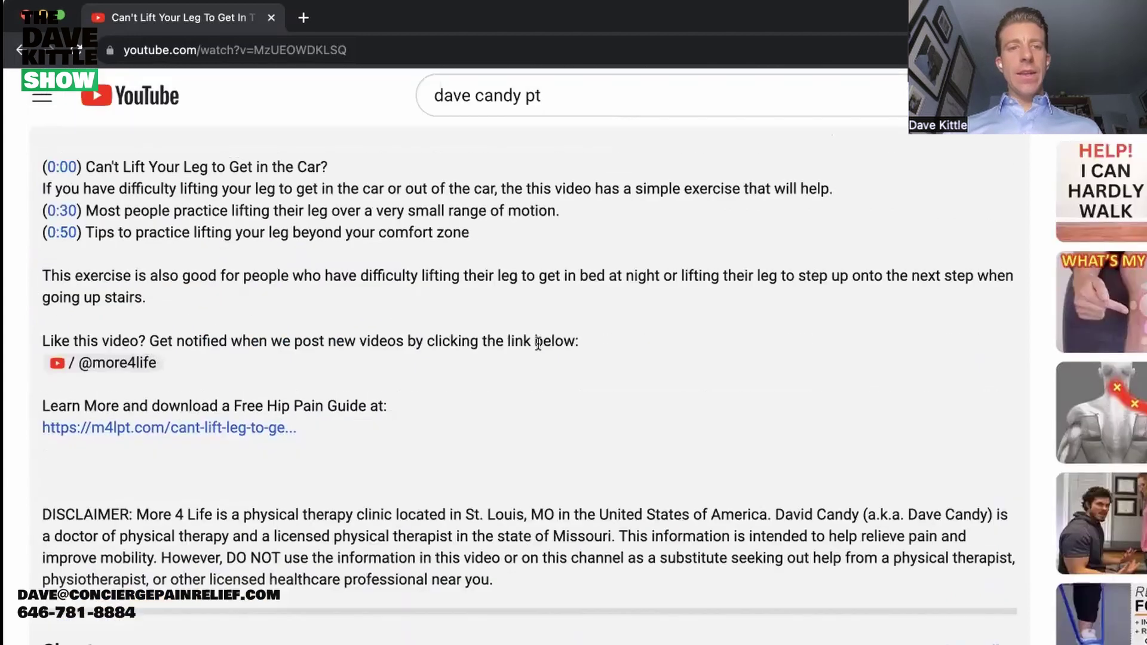
triple_click(119, 408)
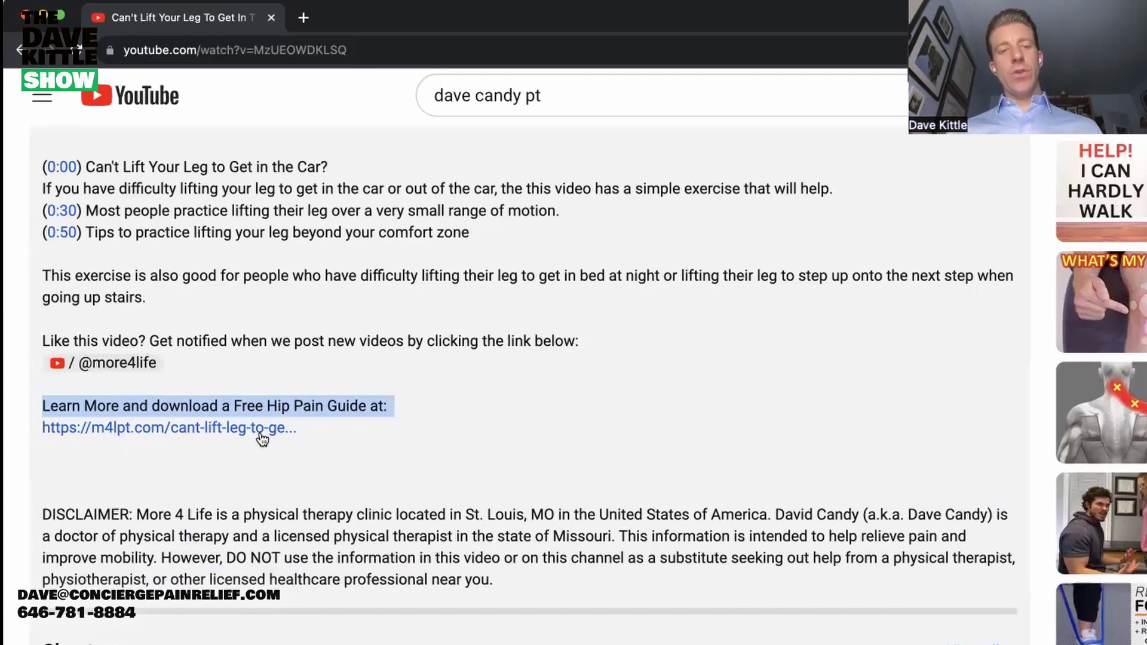
left_click(314, 373)
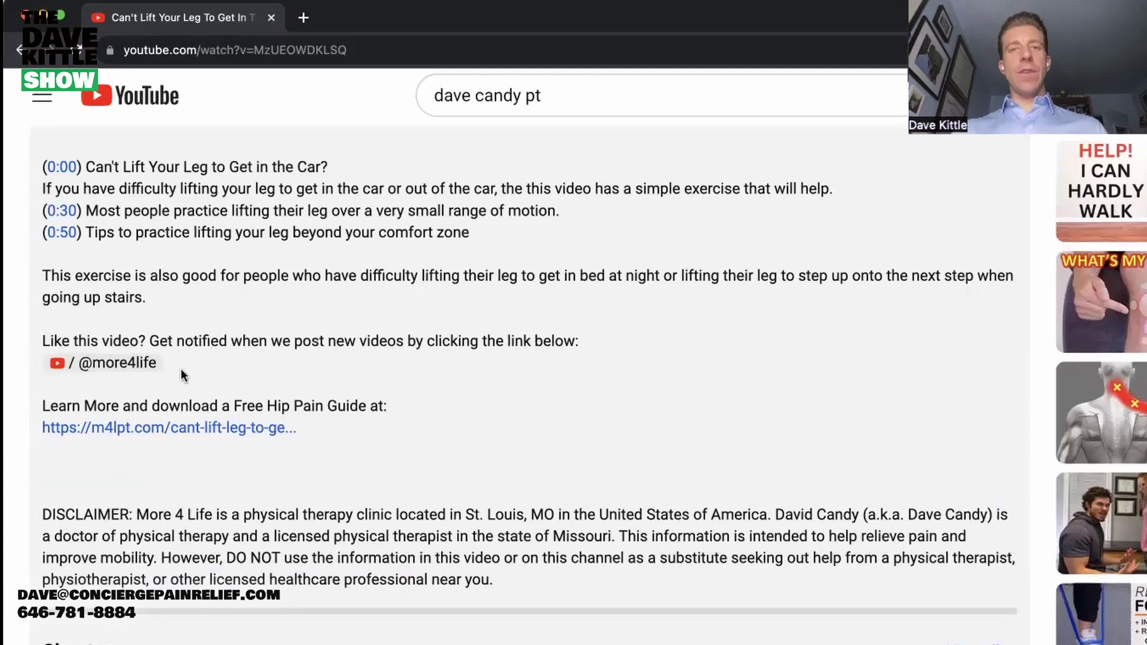
Examine the viewer comments below the video and which ones the More 4 Life channel has replied to.
scroll(180, 368, "down", 15)
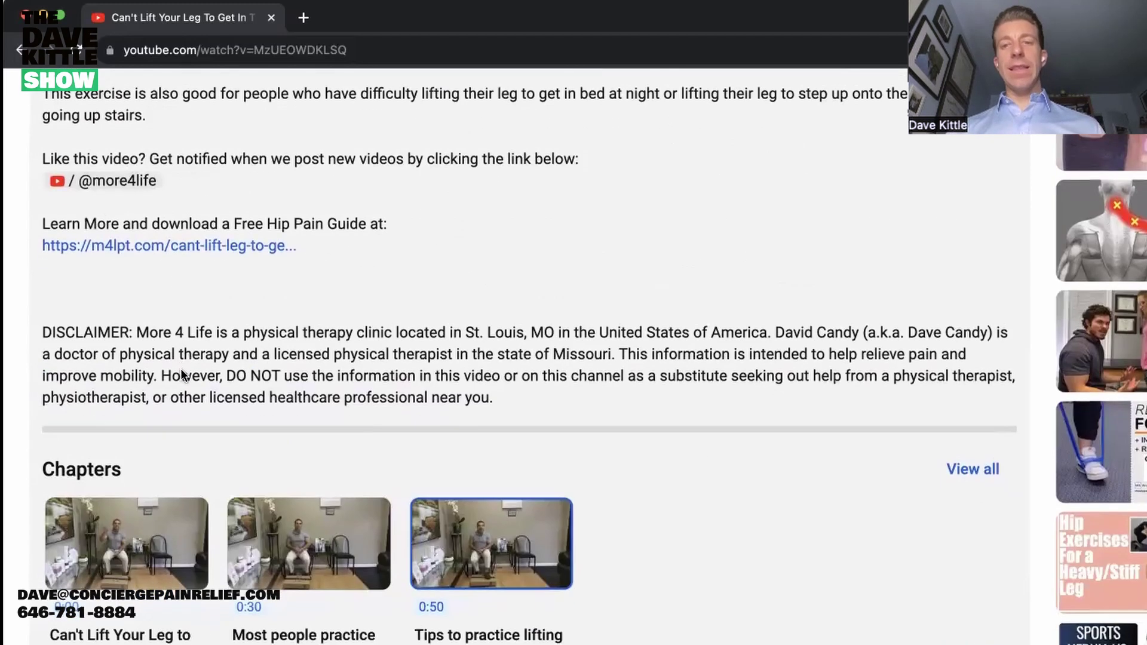
scroll(699, 286, "up", 15)
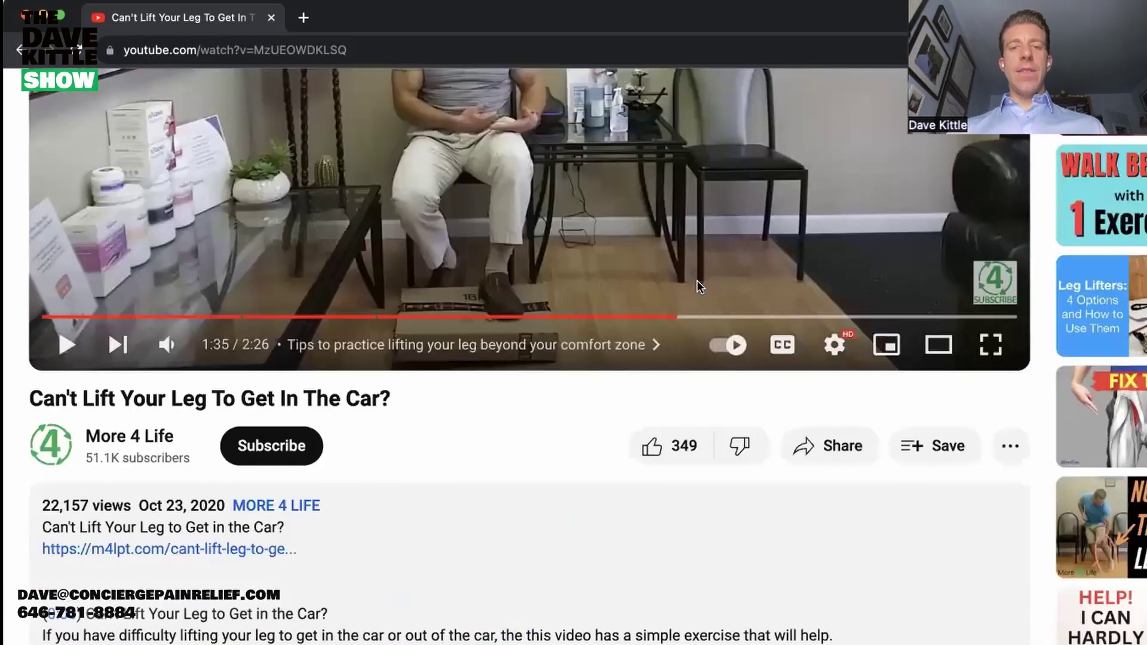
scroll(697, 281, "down", 15)
scroll(351, 248, "up", 1)
scroll(351, 248, "down", 7)
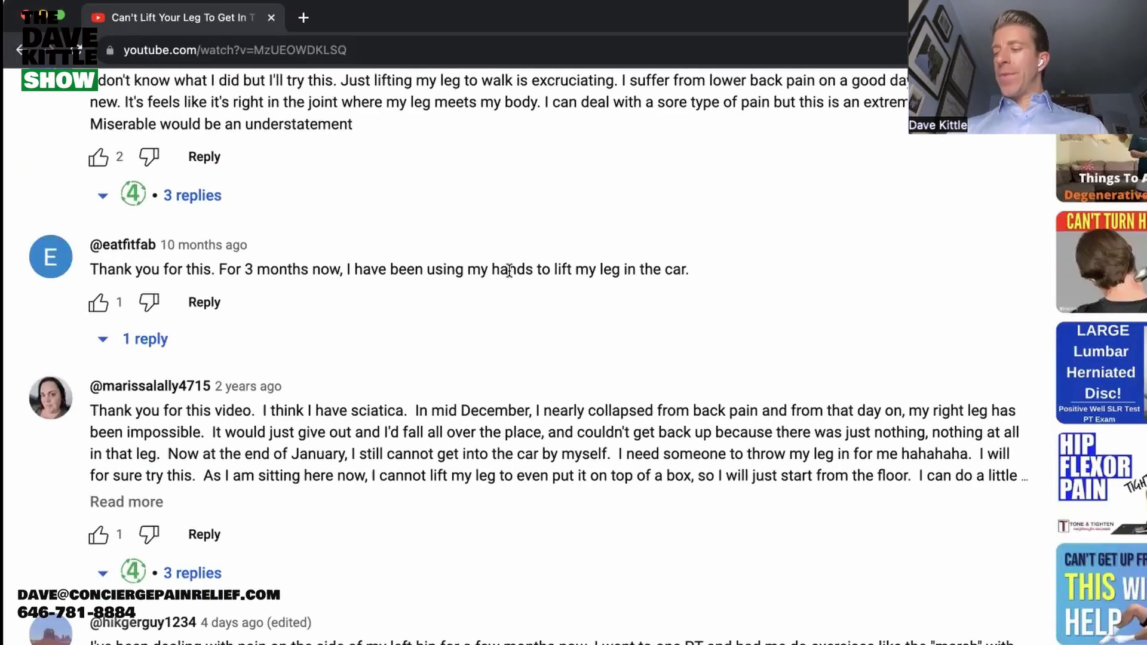
scroll(314, 579, "down", 1)
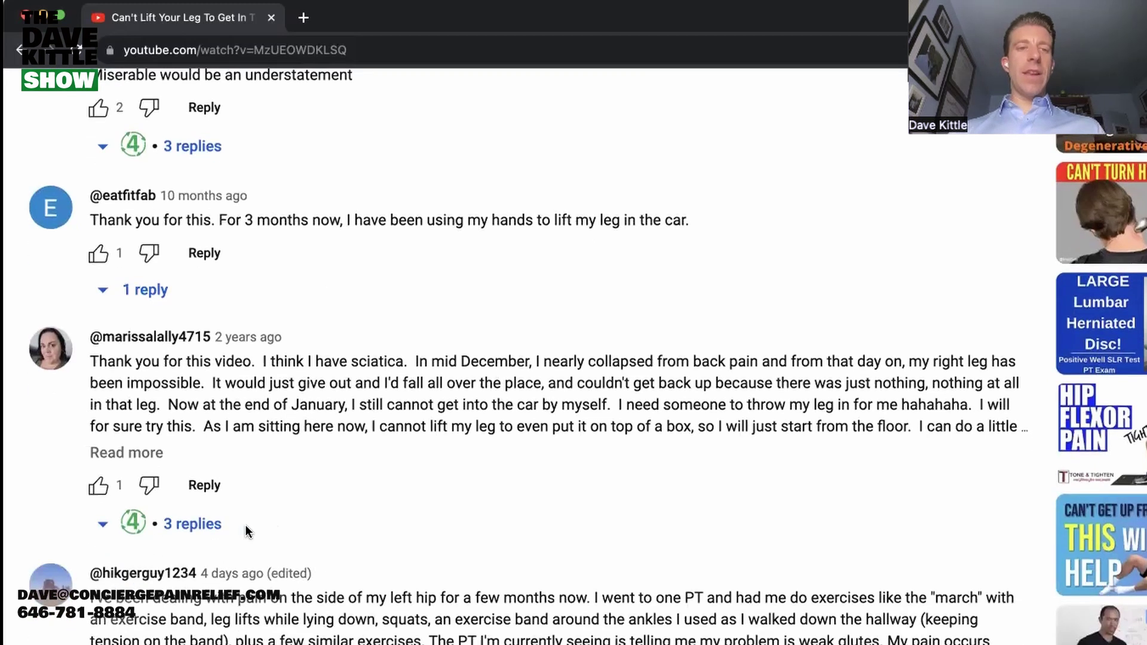
scroll(215, 167, "up", 4)
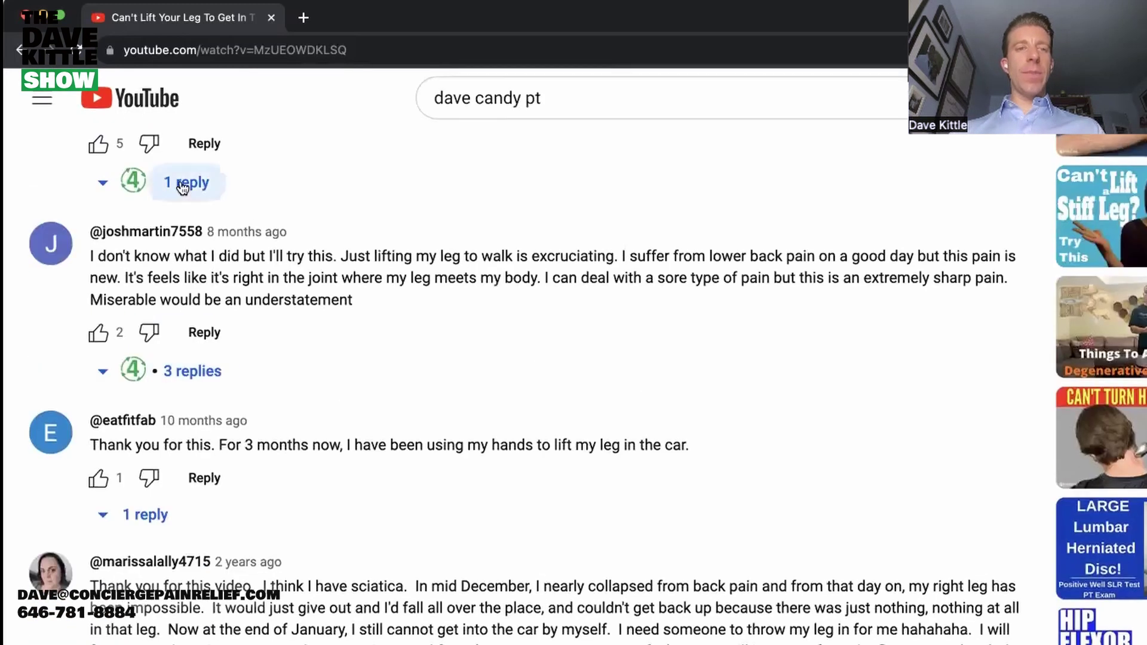
scroll(180, 187, "up", 4)
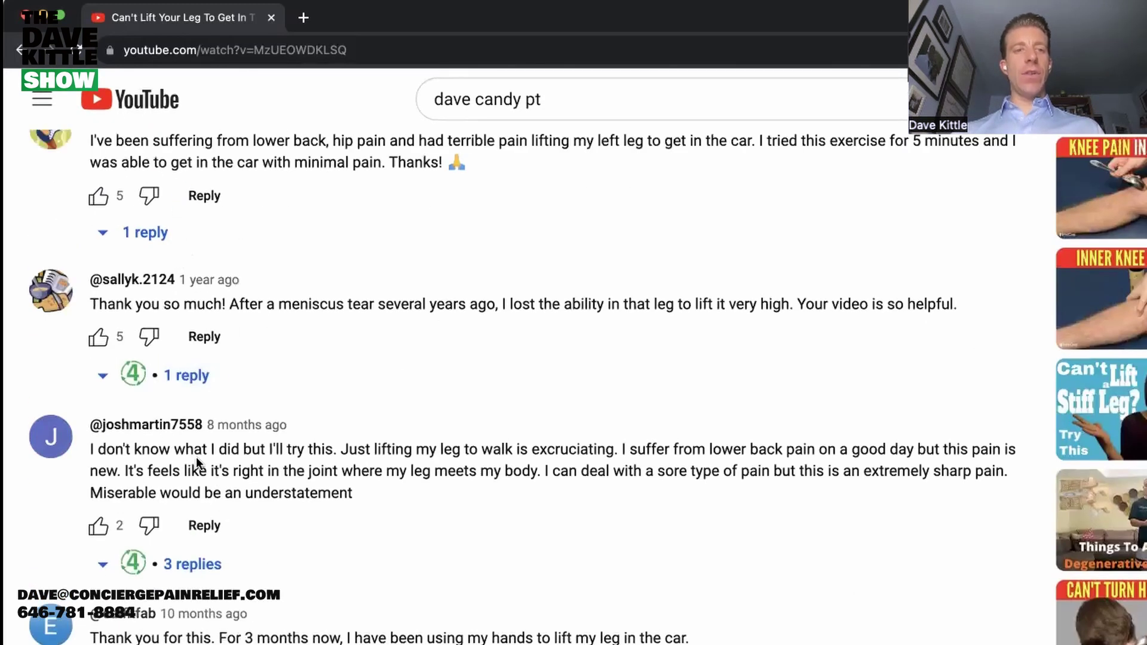
Read the remaining viewer comments further down the list, looking for questions about the leg-lifting problem.
scroll(196, 456, "down", 20)
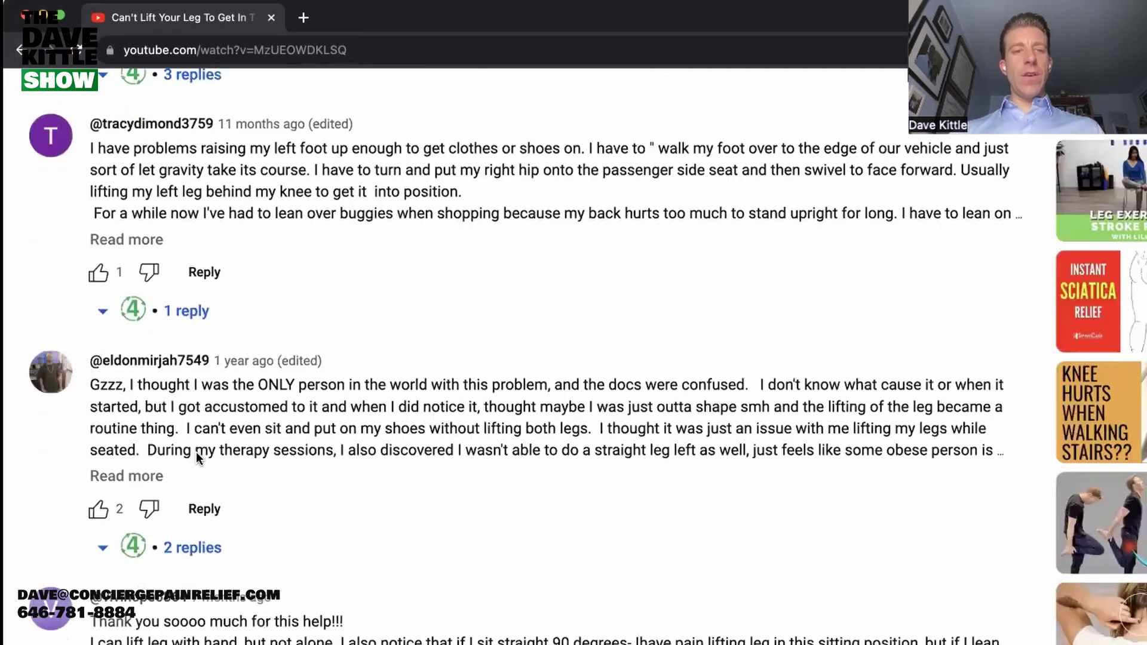
scroll(196, 451, "down", 7)
scroll(640, 345, "down", 1)
scroll(640, 345, "right", 6)
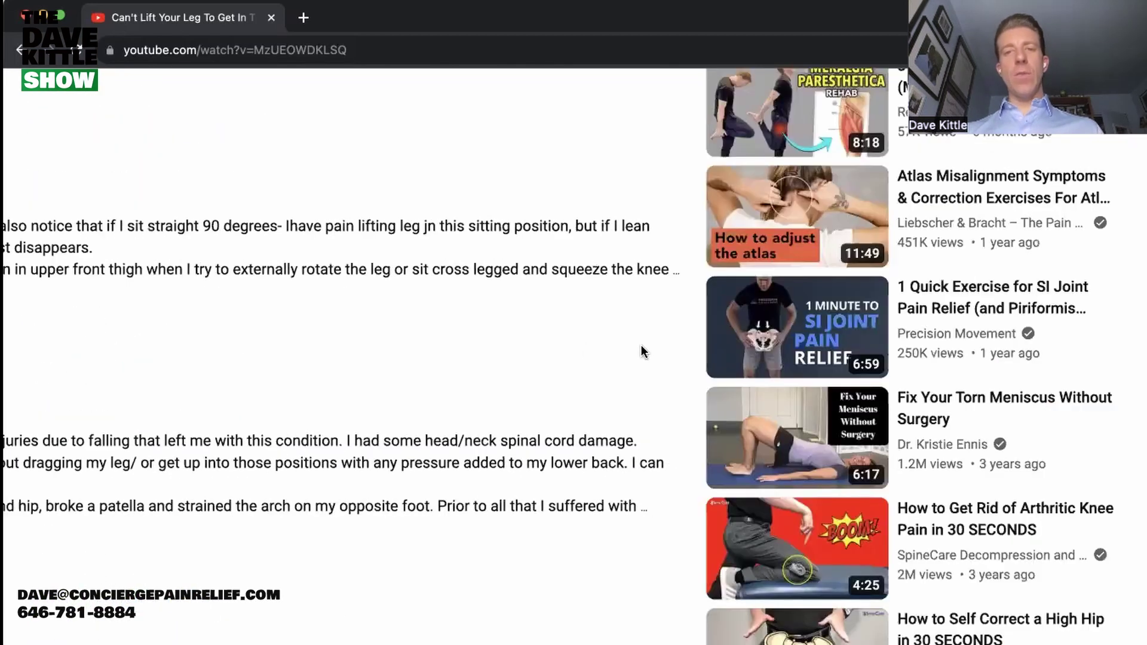
scroll(640, 346, "left", 3)
scroll(173, 409, "down", 3)
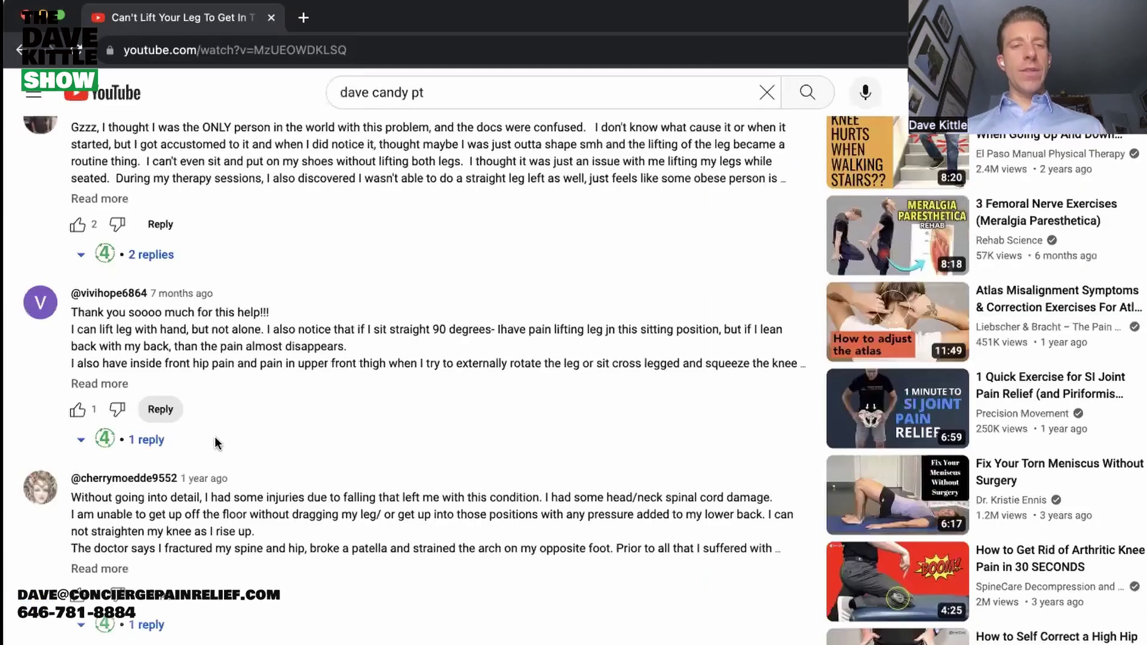
scroll(214, 437, "down", 5)
scroll(407, 345, "up", 4)
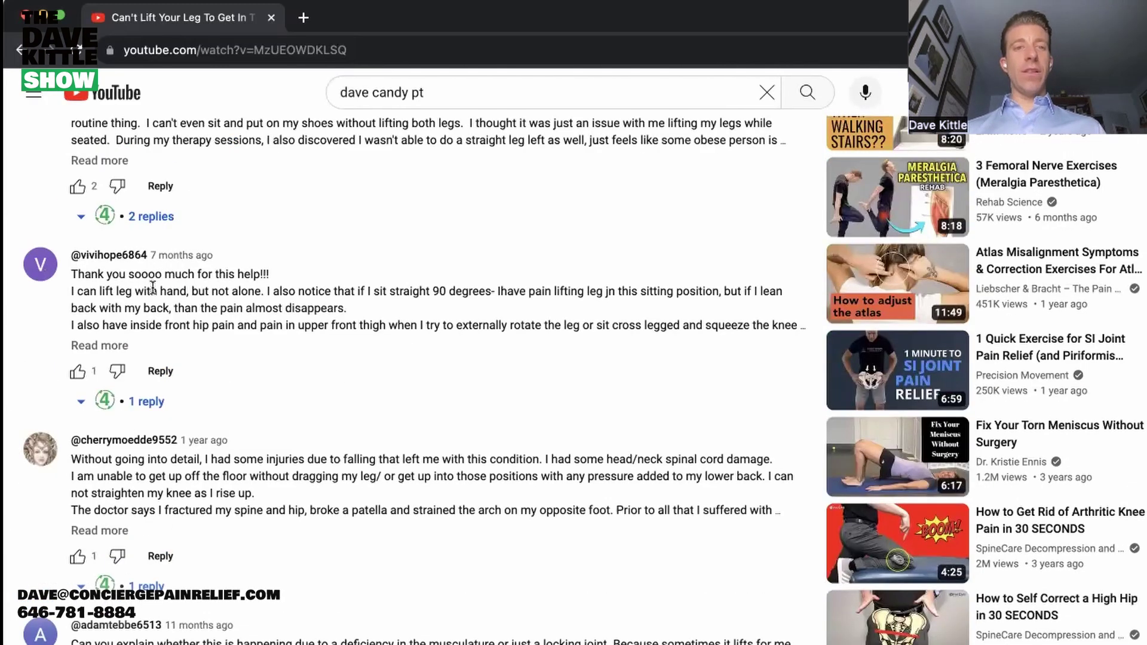
scroll(311, 287, "up", 3)
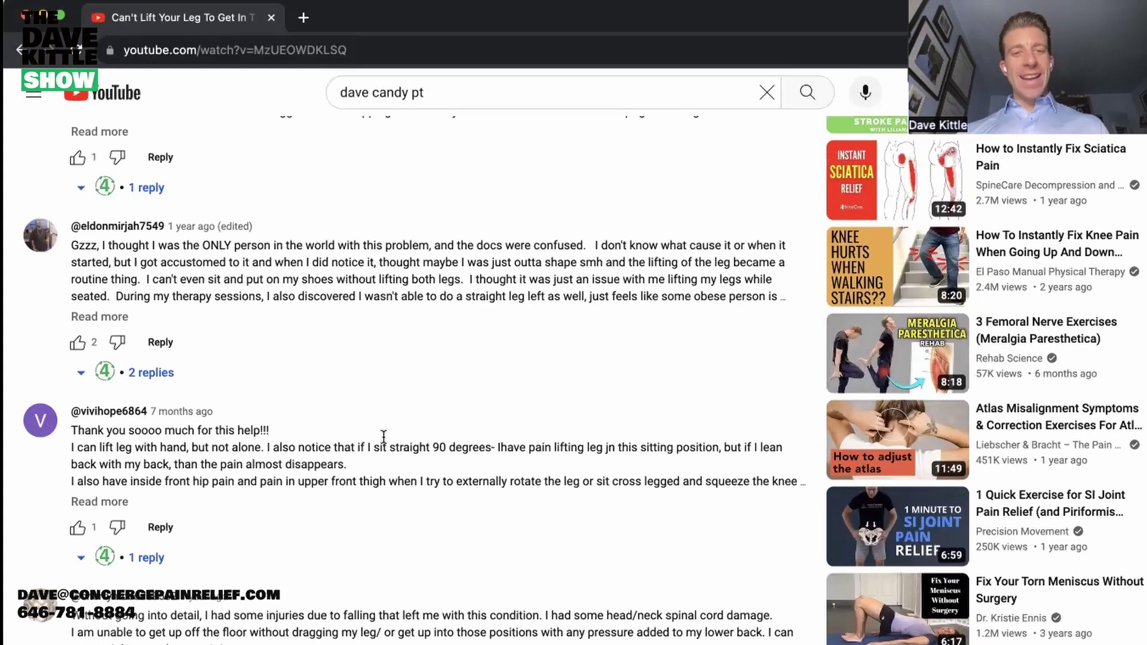
scroll(382, 436, "down", 5)
scroll(383, 429, "down", 10)
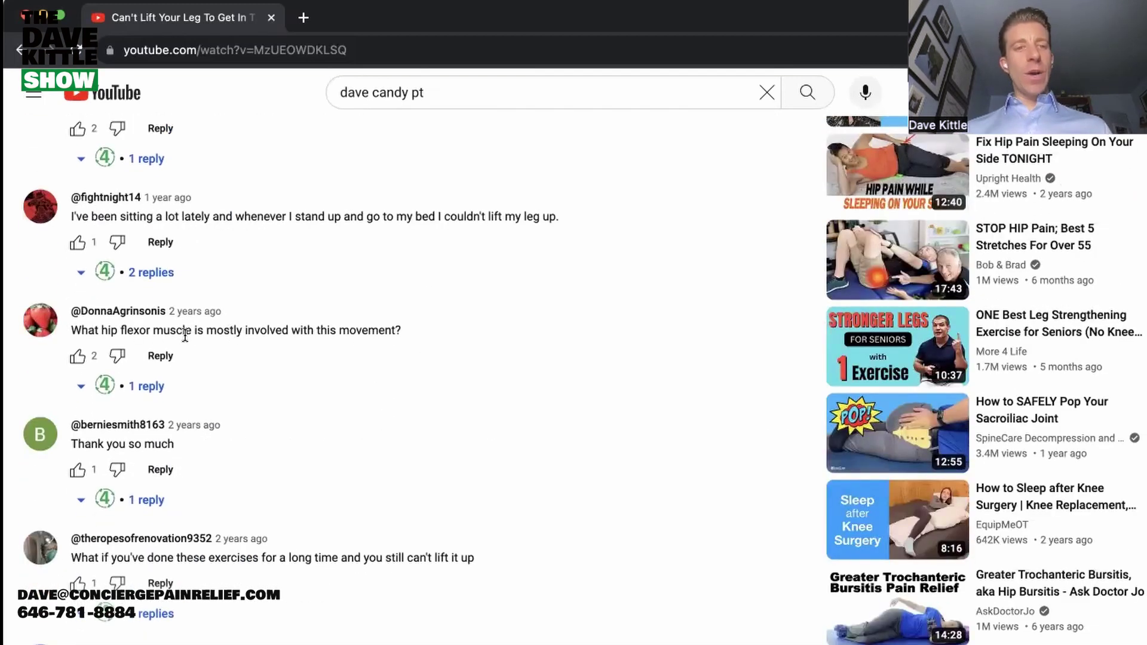
Highlight and magnify the comment "What hip flexor muscle is mostly involved with this movement?", then restore the default magnification.
triple_click(369, 332)
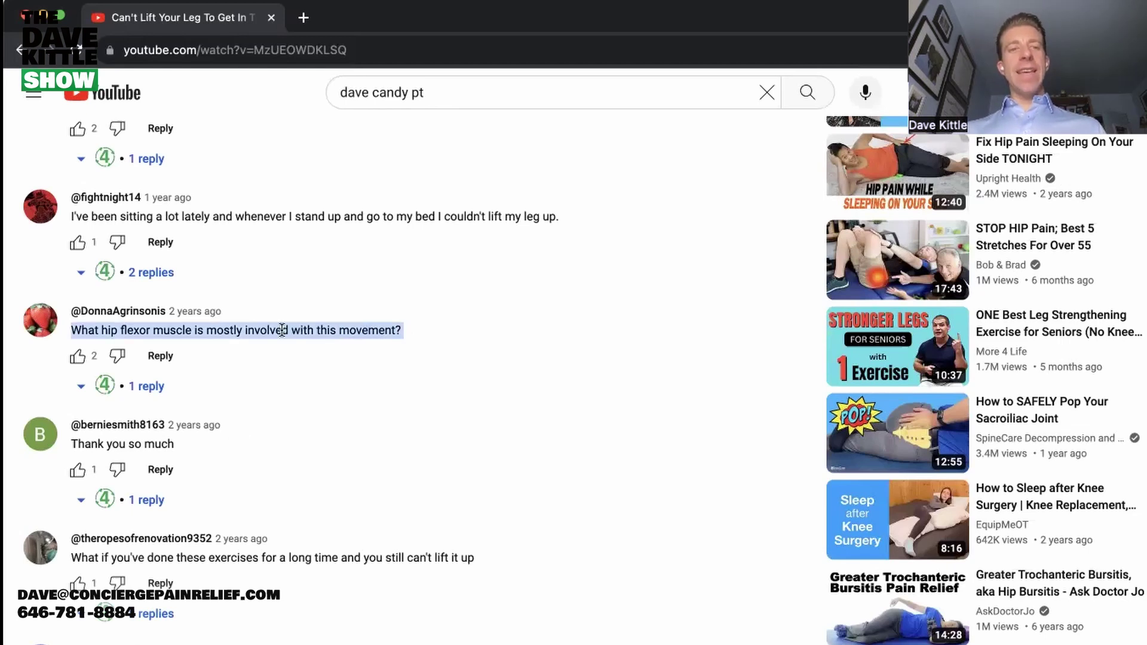
key("super+equal")
key("super+equal")
key("super+equal")
key("super+equal")
key("super+equal")
key("super+equal")
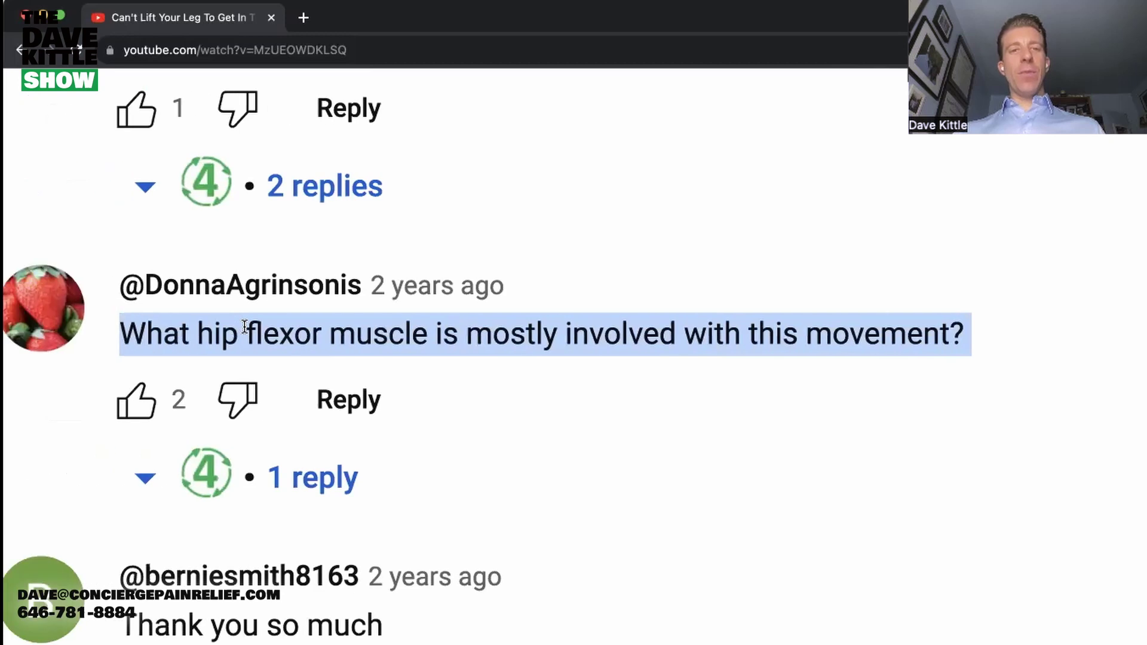
scroll(418, 323, "left", 1)
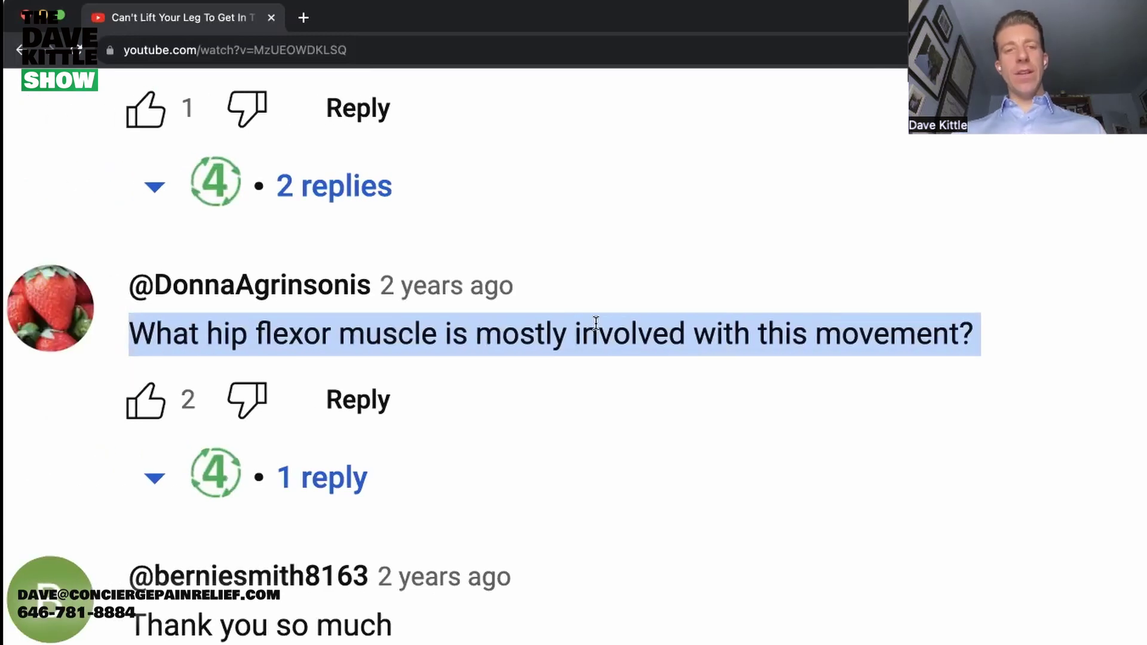
key("super+0")
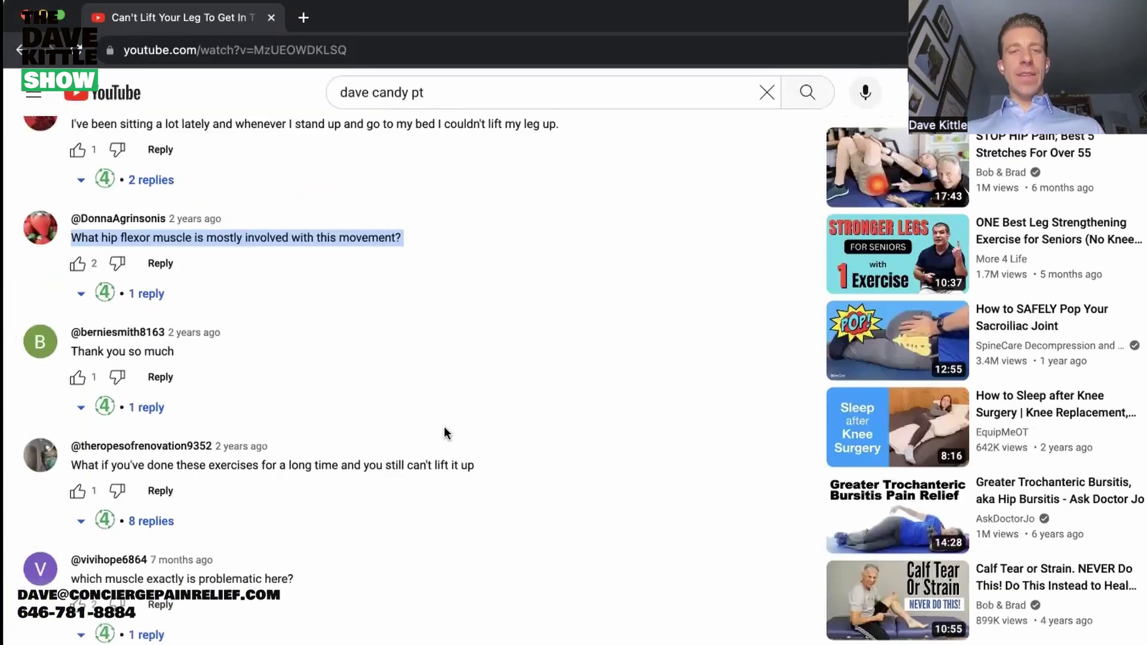
Highlight the comment "which muscle exactly is problematic here?" and magnify the page around it.
scroll(443, 425, "down", 1)
triple_click(236, 470)
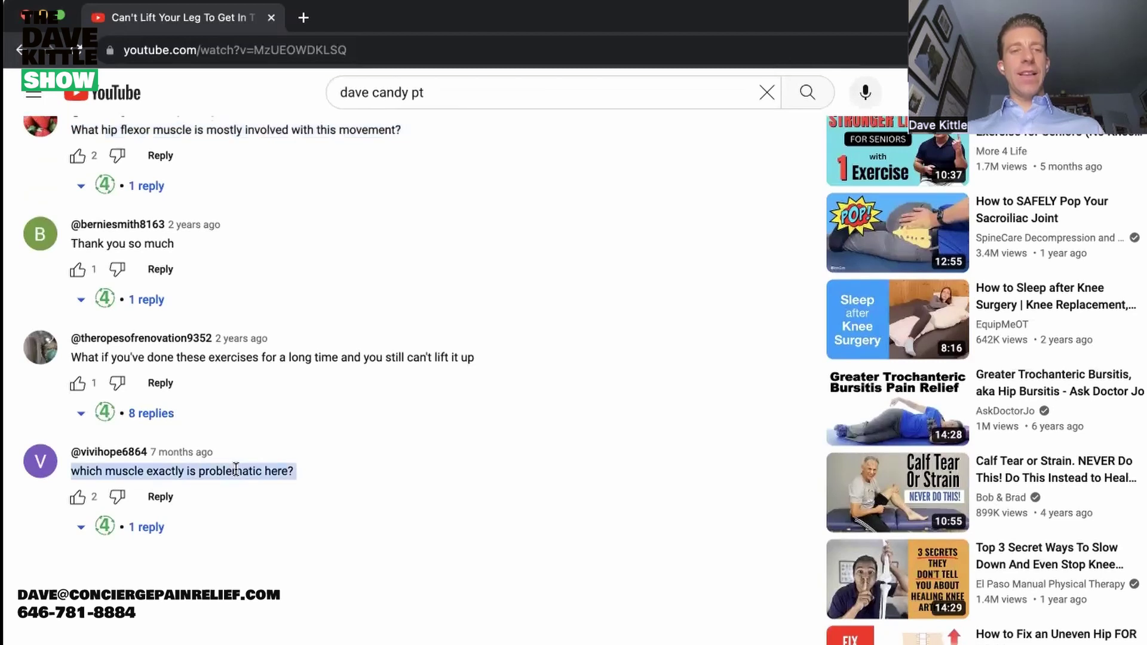
key("super+equal")
key("super+equal")
key("super+equal")
key("super+equal")
key("super+equal")
key("super+equal")
key("super+equal")
scroll(338, 461, "left", 5)
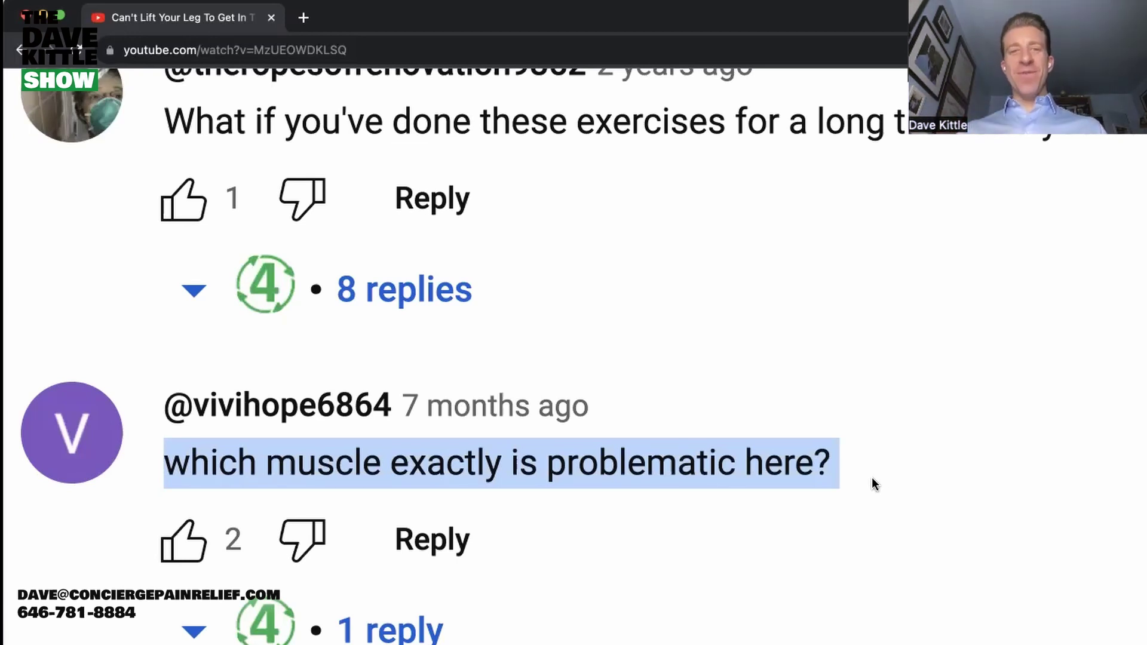
Restore the default page magnification, skim the remaining viewer comments and return to the video's title and description.
scroll(873, 409, "down", 3)
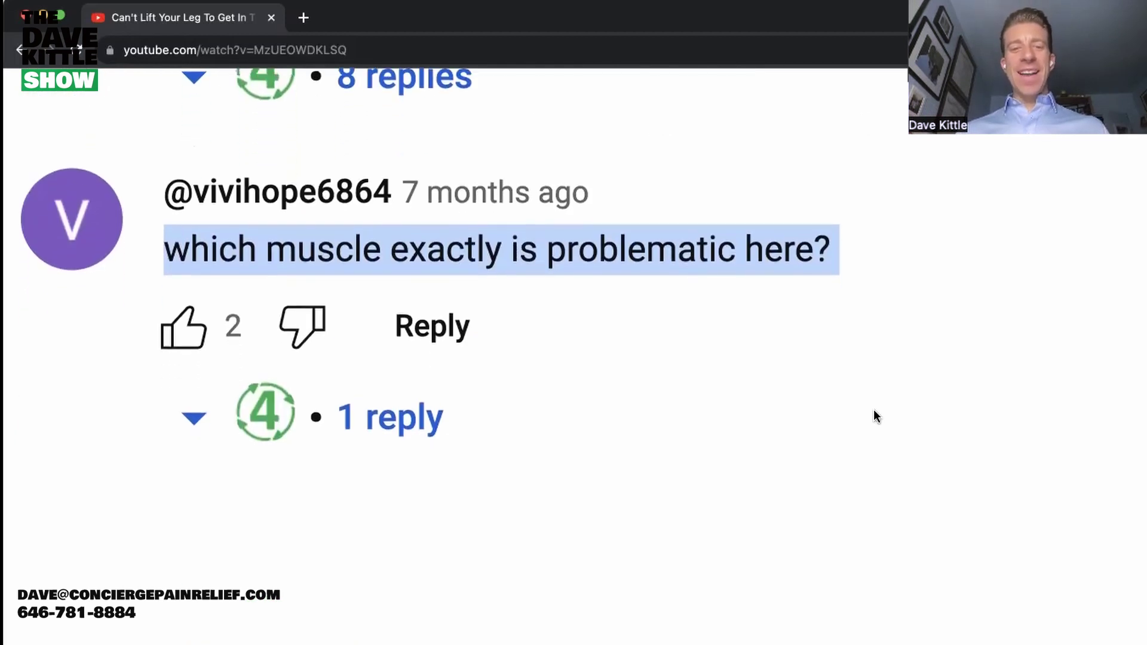
key("super+0")
scroll(853, 416, "down", 5)
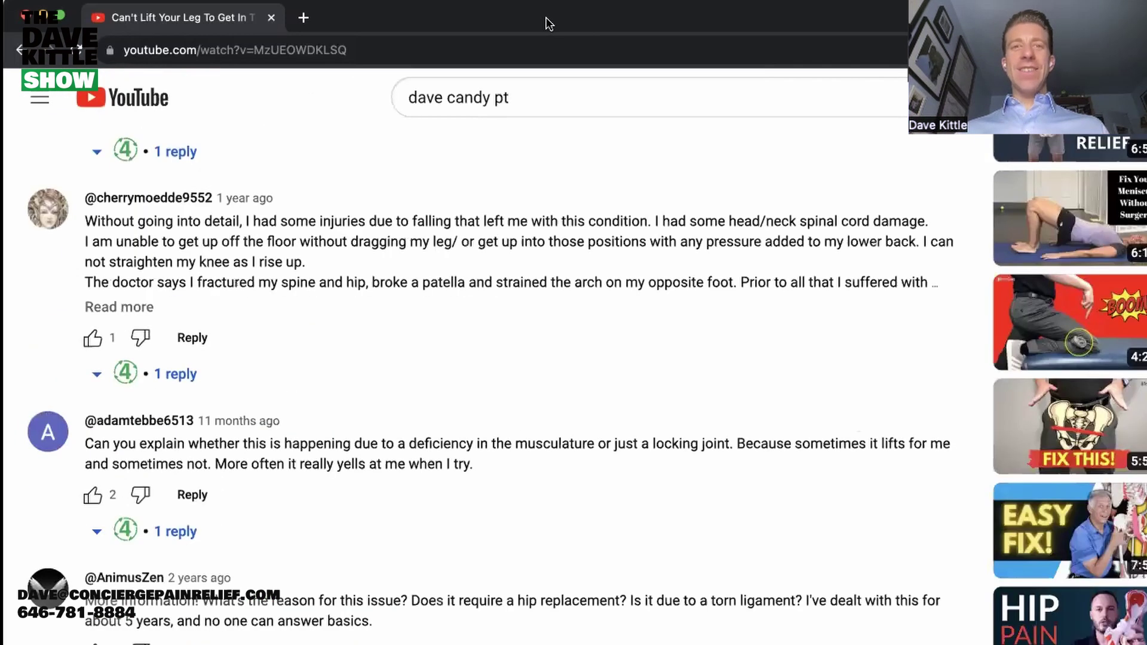
scroll(549, 24, "up", 2)
scroll(590, 315, "up", 5)
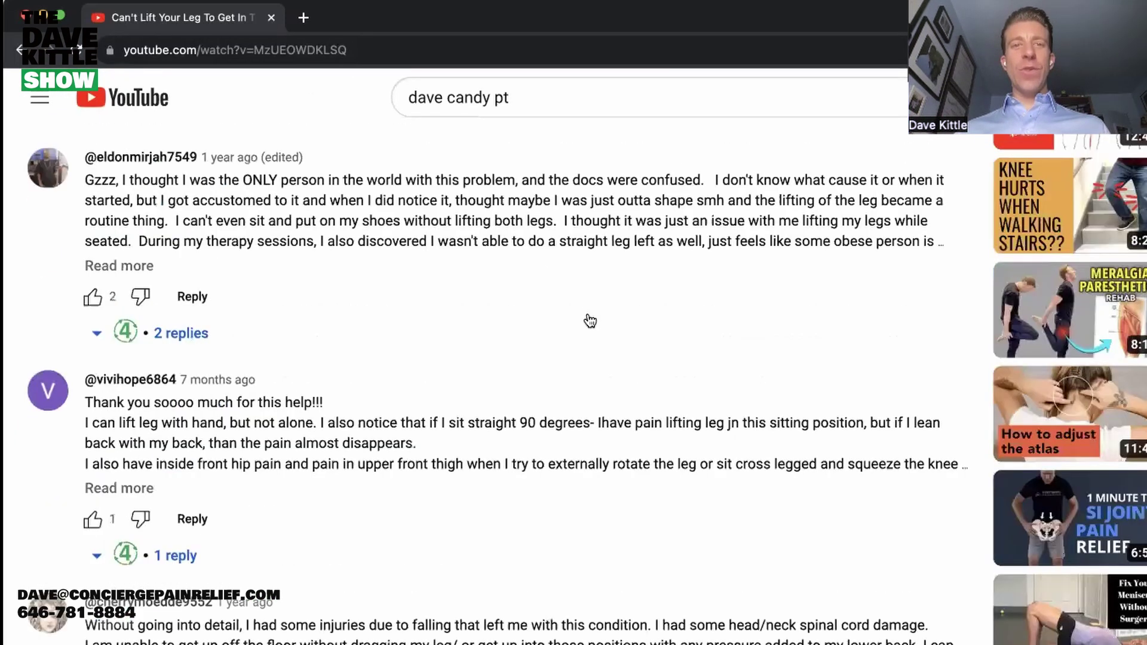
scroll(590, 320, "up", 15)
scroll(593, 149, "down", 8)
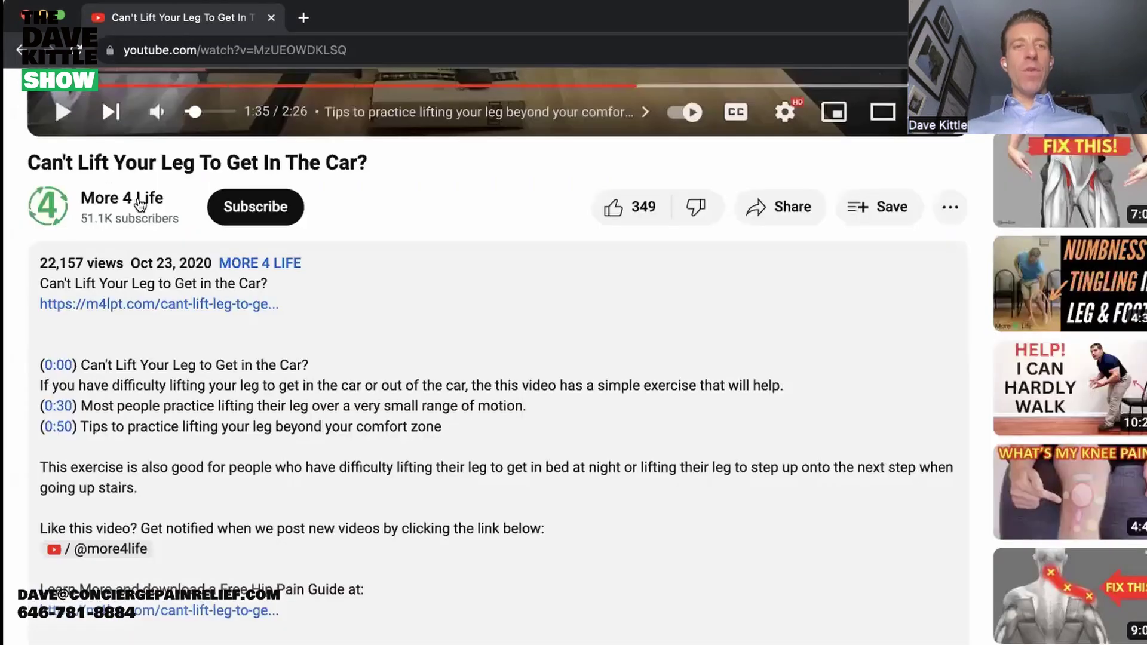
scroll(401, 221, "up", 3)
scroll(514, 324, "right", 1)
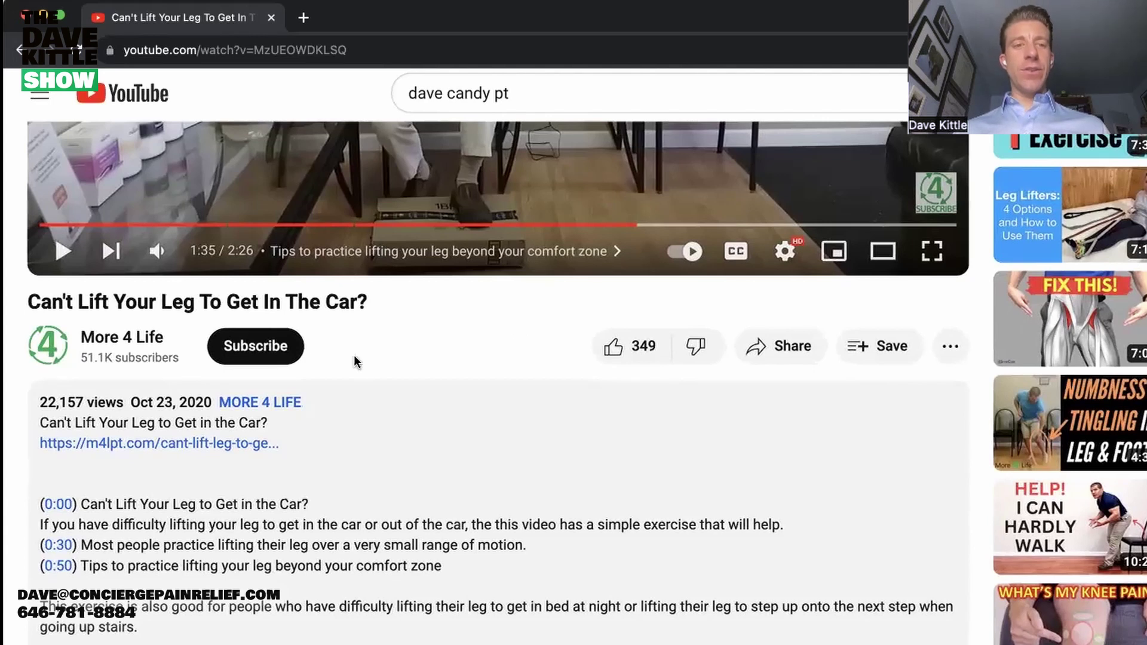
Go back to the short "Down Stairs After Knee Replacement" and open the page of the Total Therapy Solution channel that posted it.
left_click(20, 52)
left_click(20, 51)
scroll(630, 249, "up", 3)
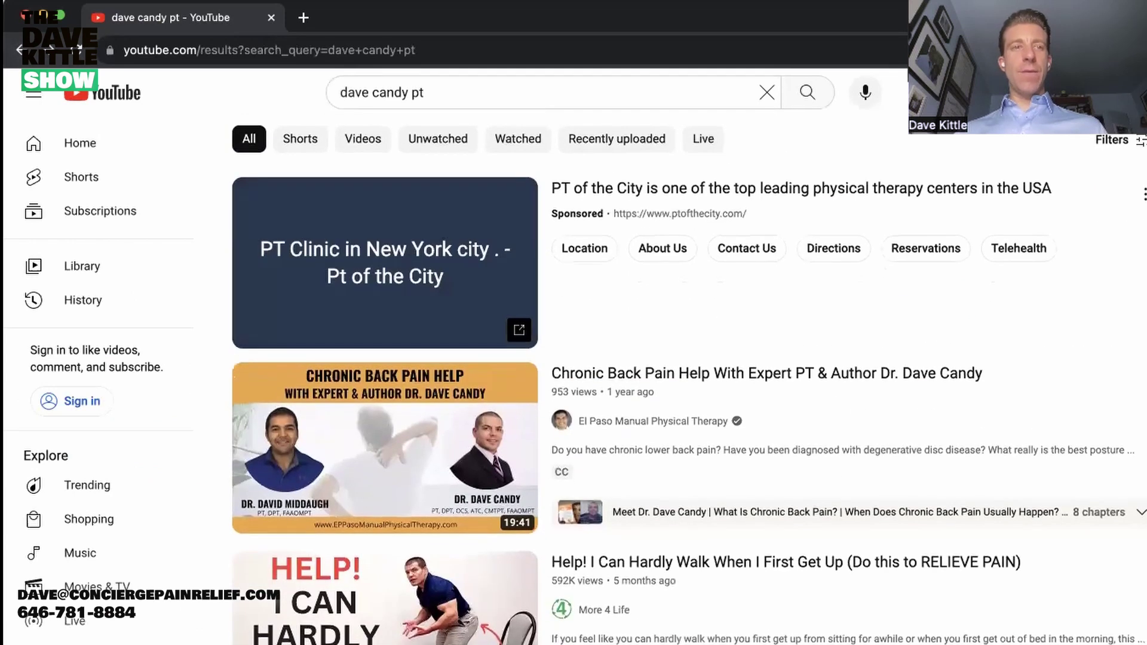
left_click(20, 51)
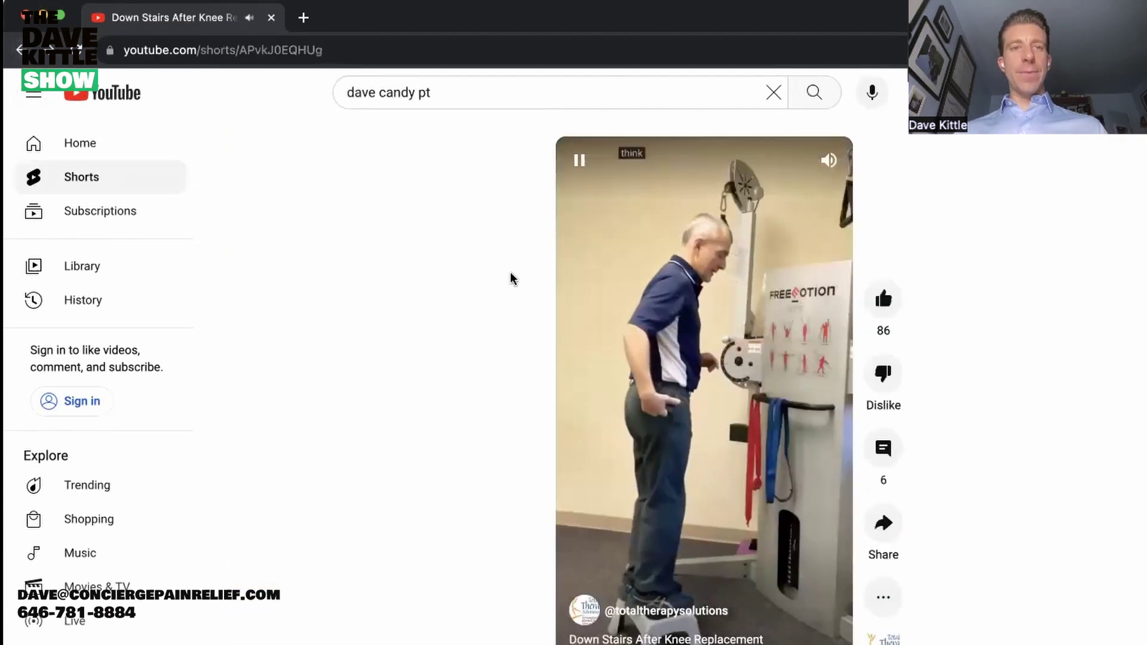
left_click(666, 610)
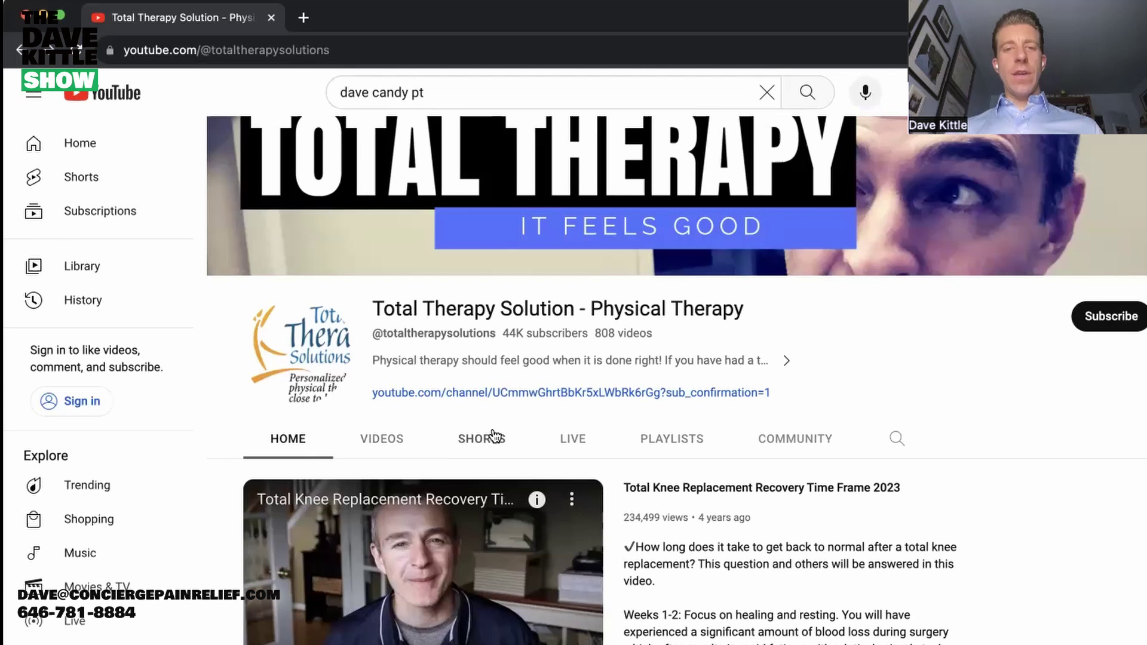
scroll(813, 439, "down", 4)
scroll(715, 449, "up", 3)
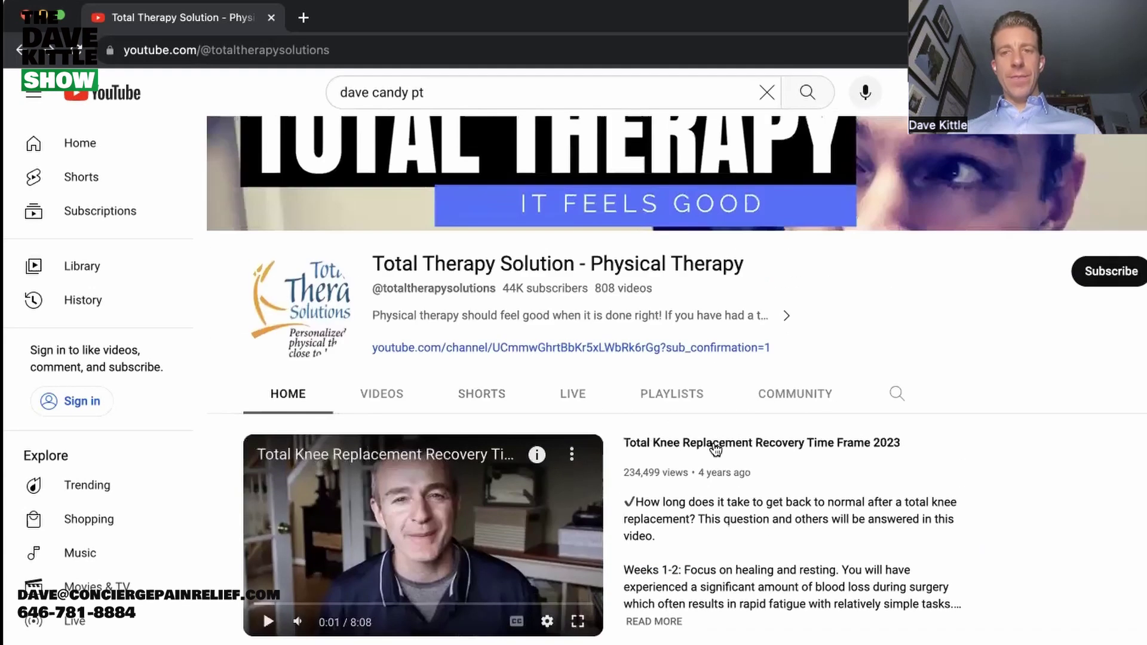
Open the Total Therapy Solution channel's community posts and examine which videos and other channels they share.
left_click(797, 393)
scroll(794, 396, "down", 2)
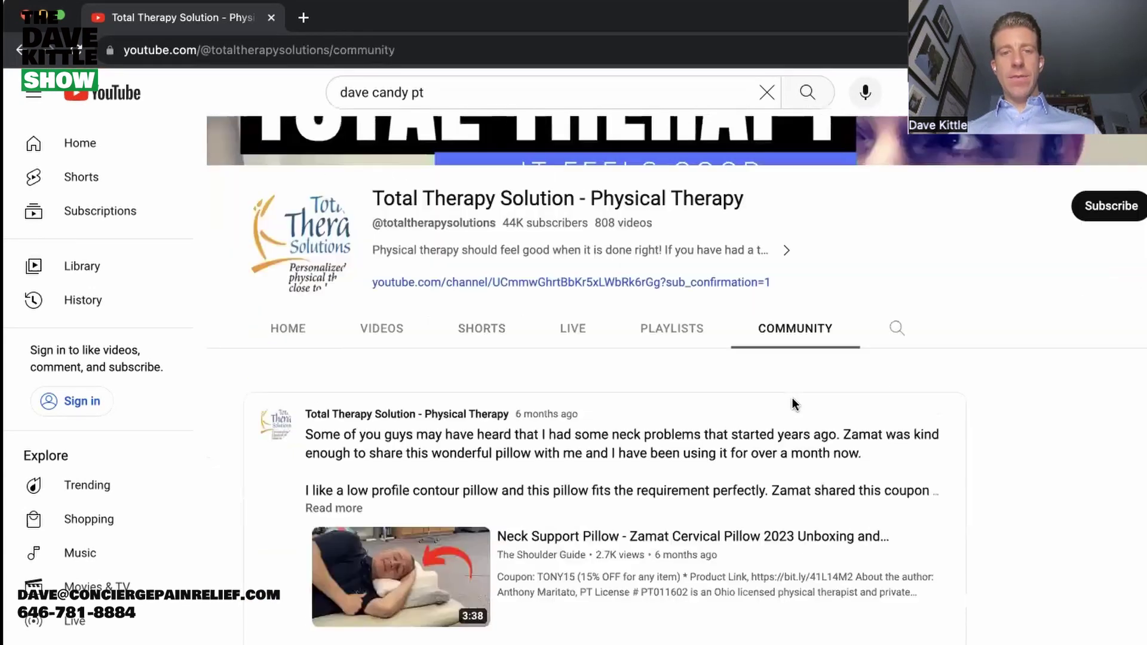
scroll(792, 398, "down", 2)
scroll(795, 406, "down", 4)
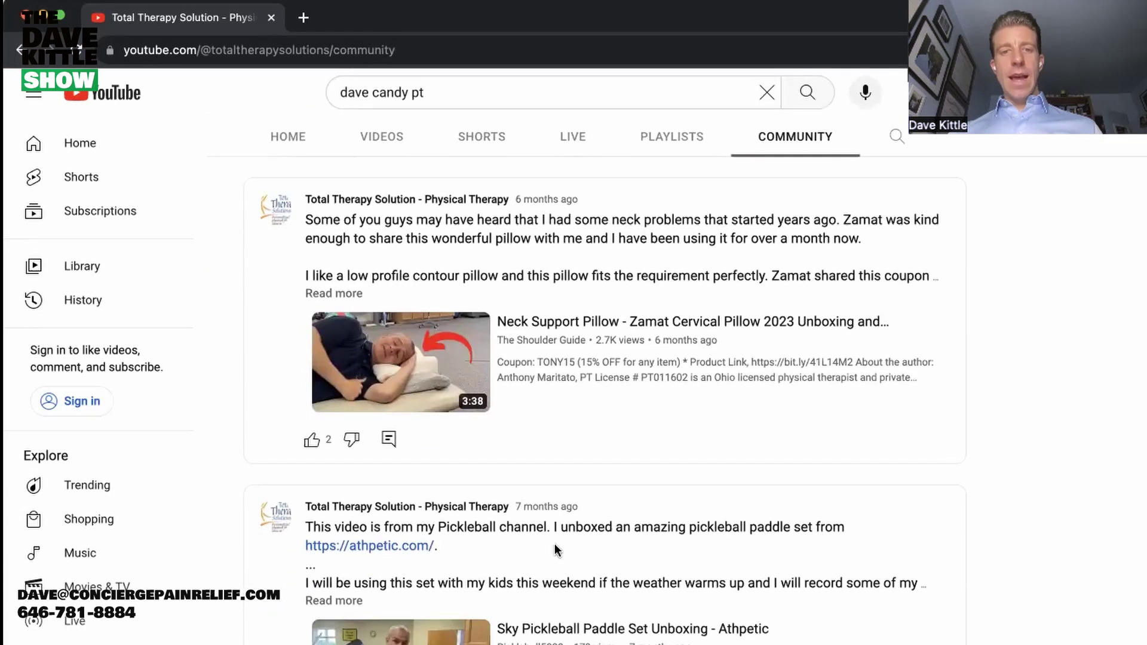
scroll(555, 544, "down", 2)
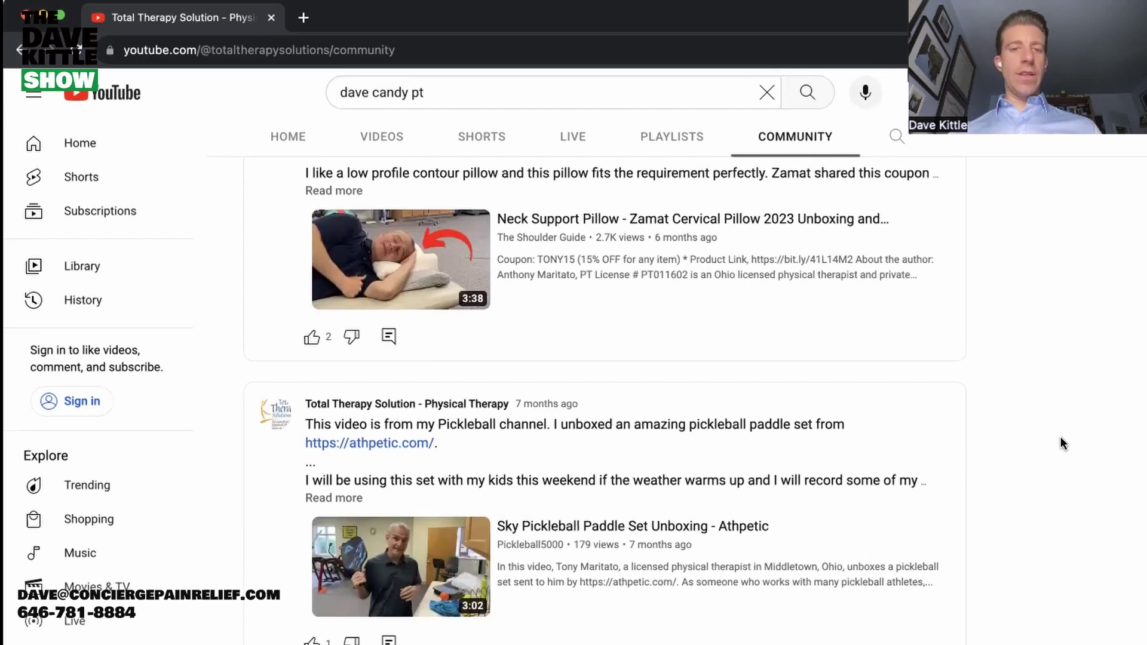
scroll(1061, 443, "down", 9)
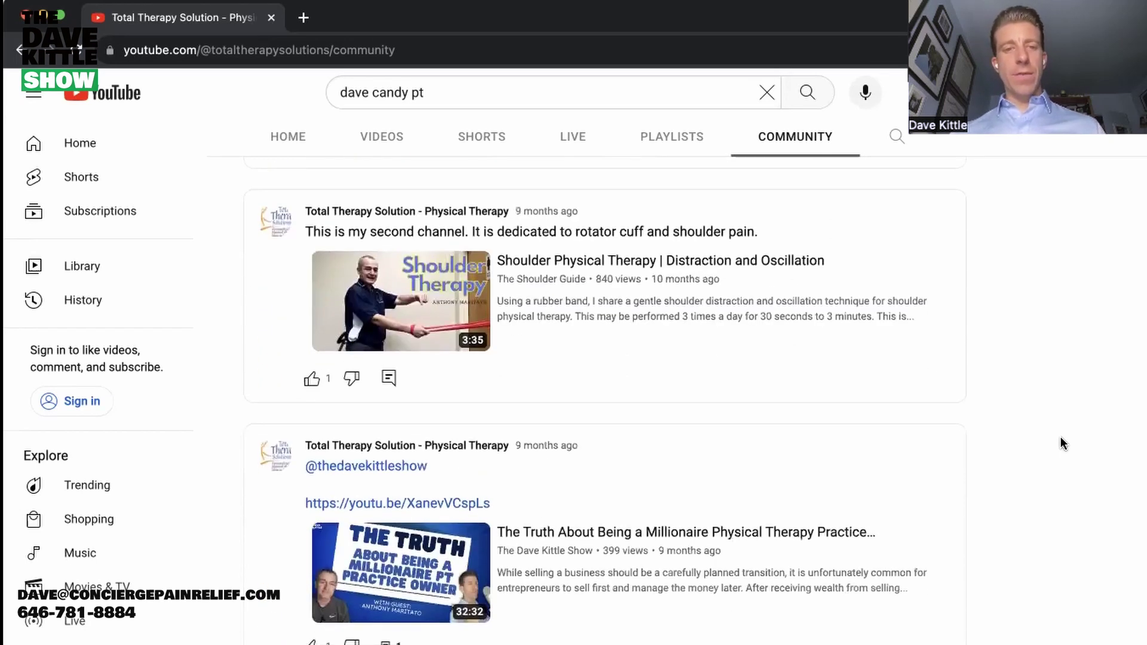
scroll(1060, 442, "down", 1)
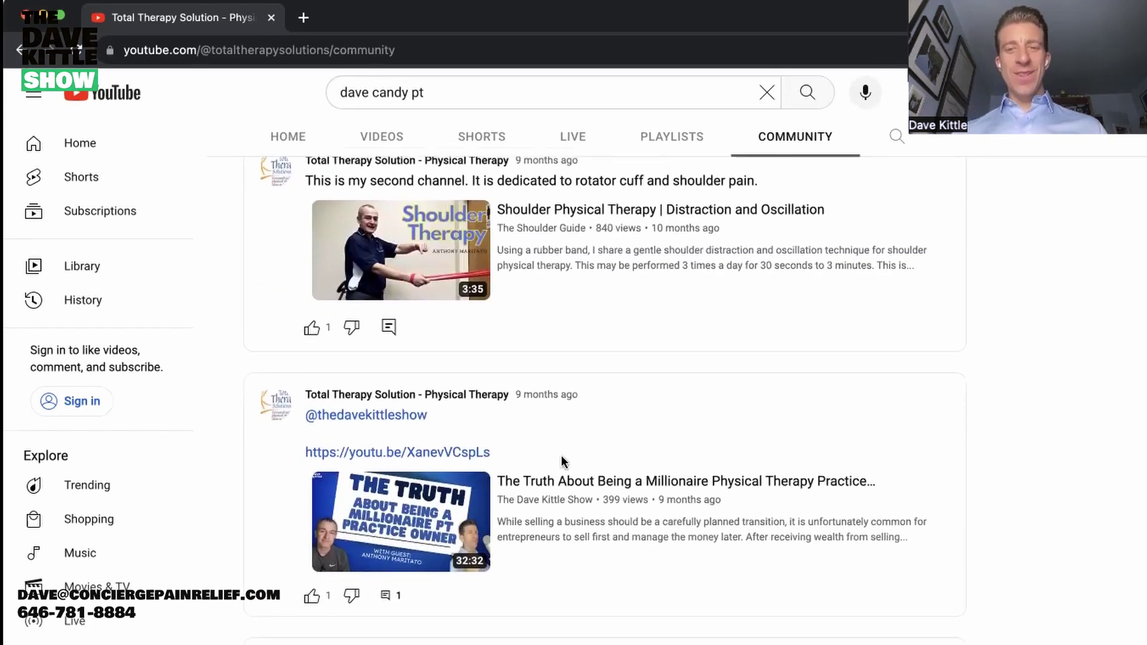
scroll(561, 457, "down", 6)
scroll(561, 459, "down", 4)
scroll(561, 459, "up", 20)
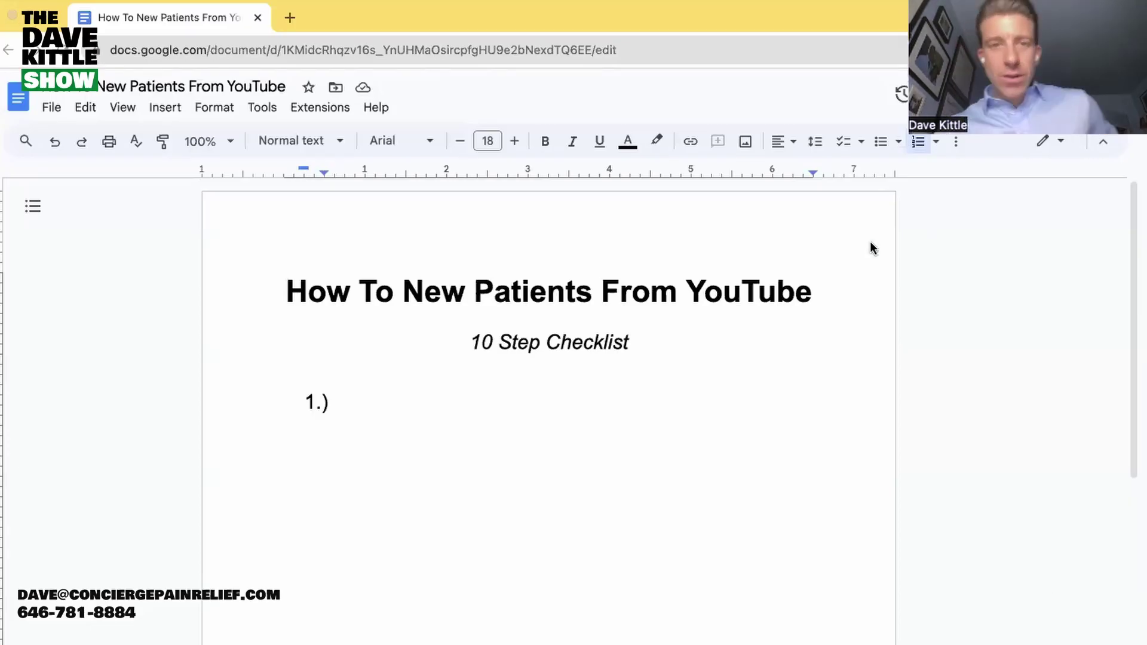
Switch to the Google Docs document "How To New Patients From YouTube" and enter "Start with smartphone camera" as checklist item 1.
left_click(12, 194)
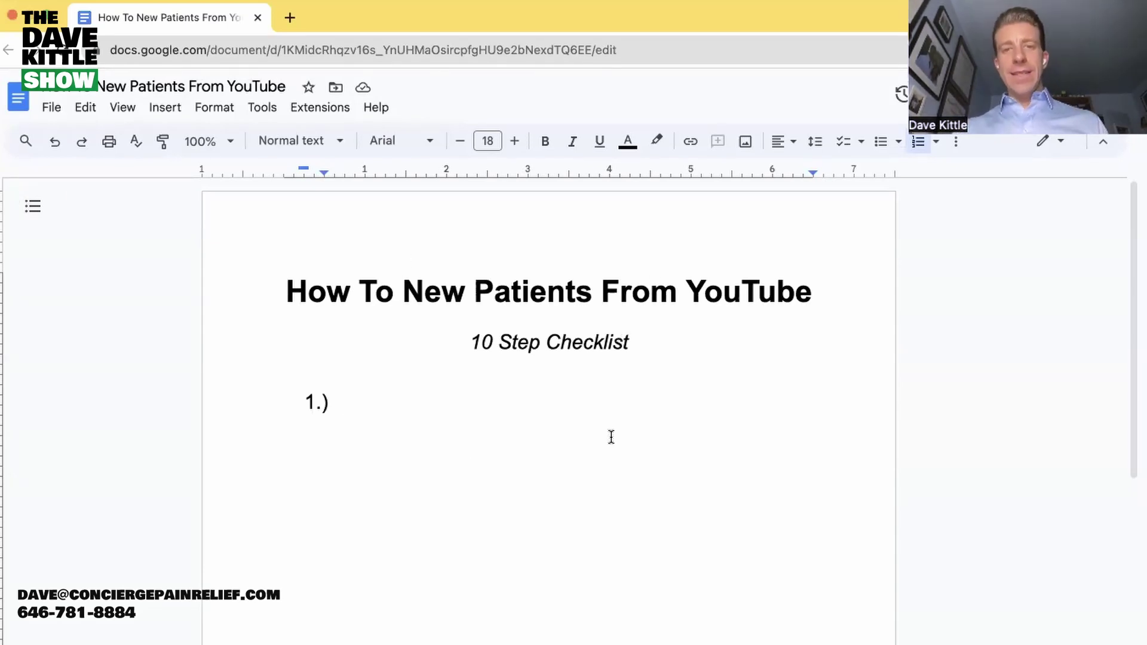
type("Start")
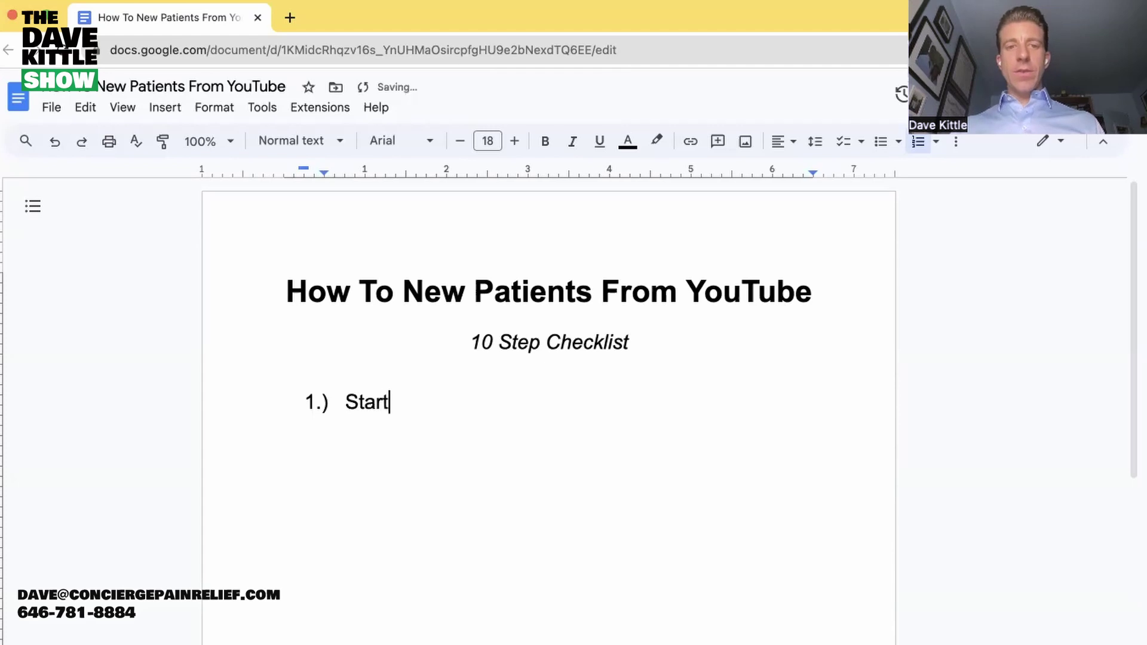
type(" with ")
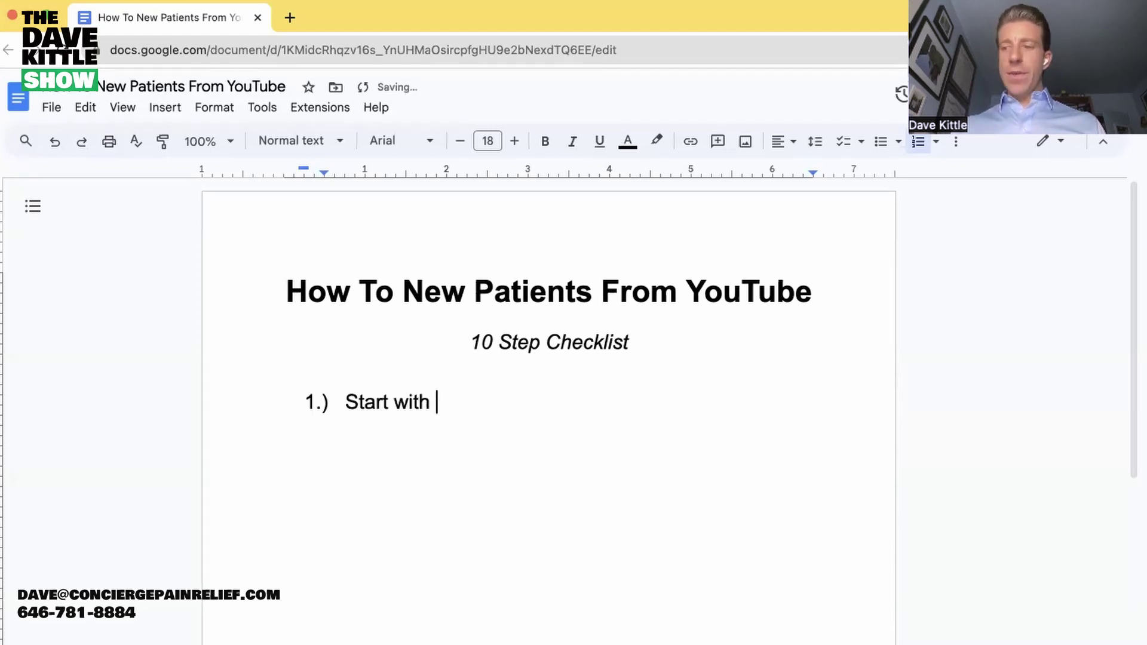
type("smartphone")
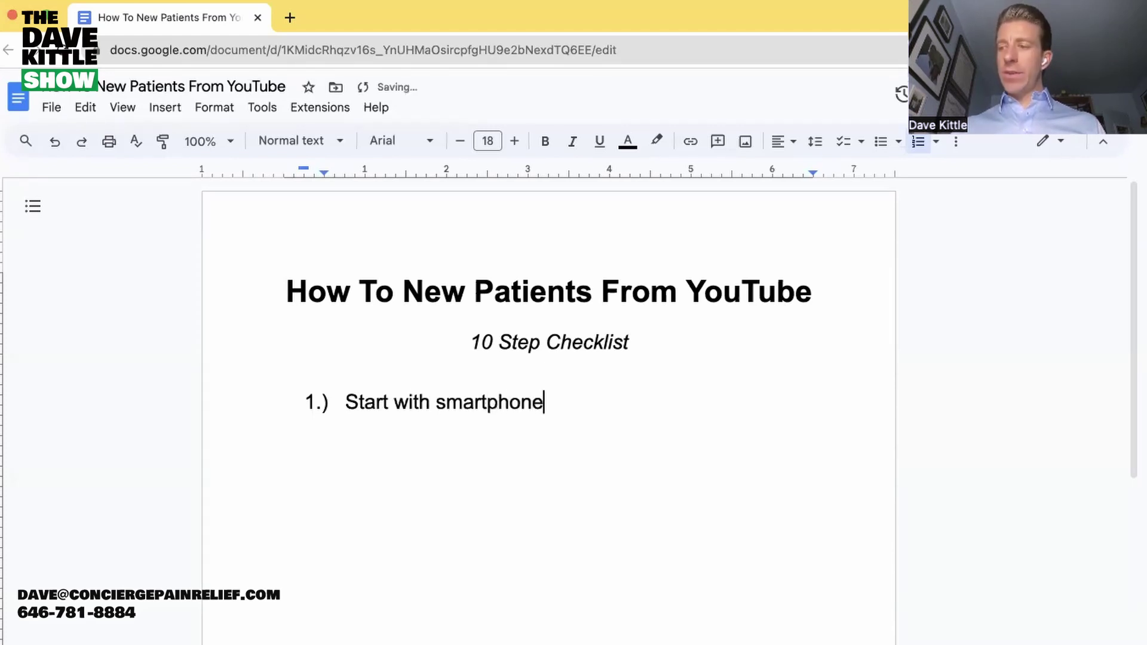
type(" camera ")
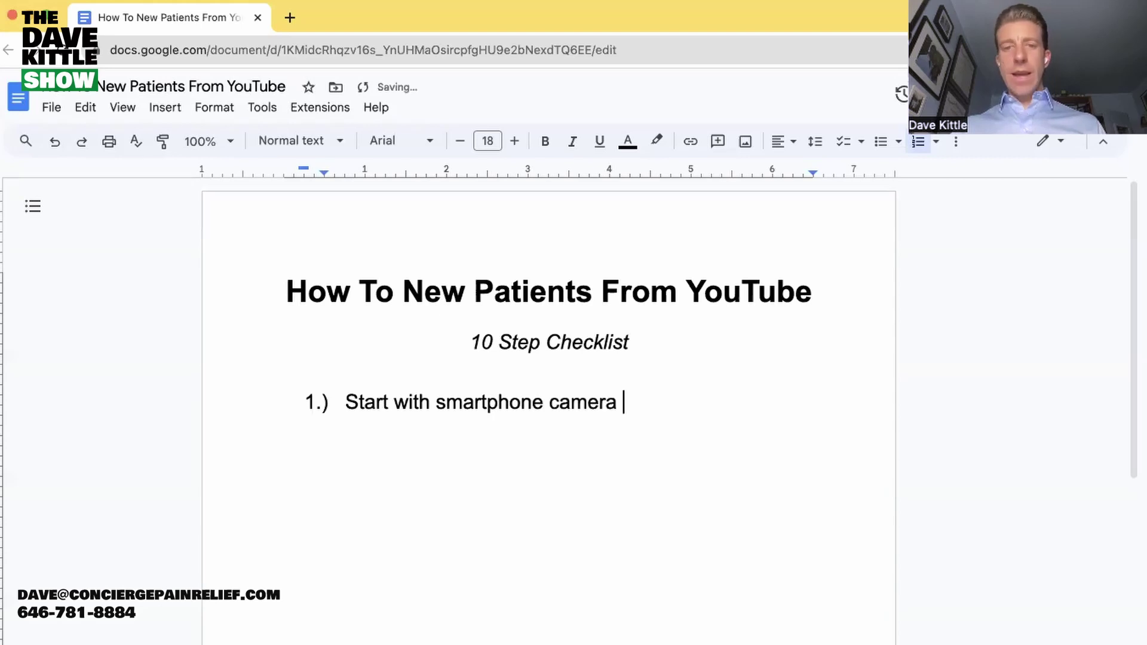
Complete checklist item 1 with "(low tech)" in parentheses and start item 2.
type("(lowe")
key("BackSpace")
type("te")
key("BackSpace")
key("BackSpace")
key("BackSpace")
type("techh")
key("BackSpace")
key("BackSpace")
type("h")
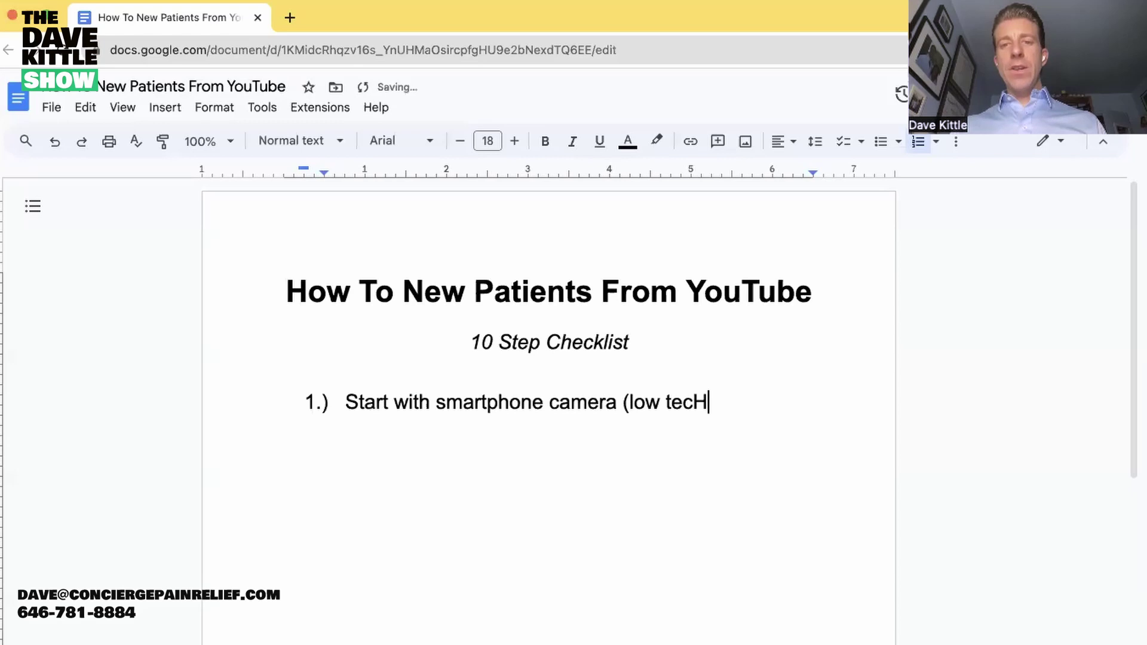
type(")")
key("Return")
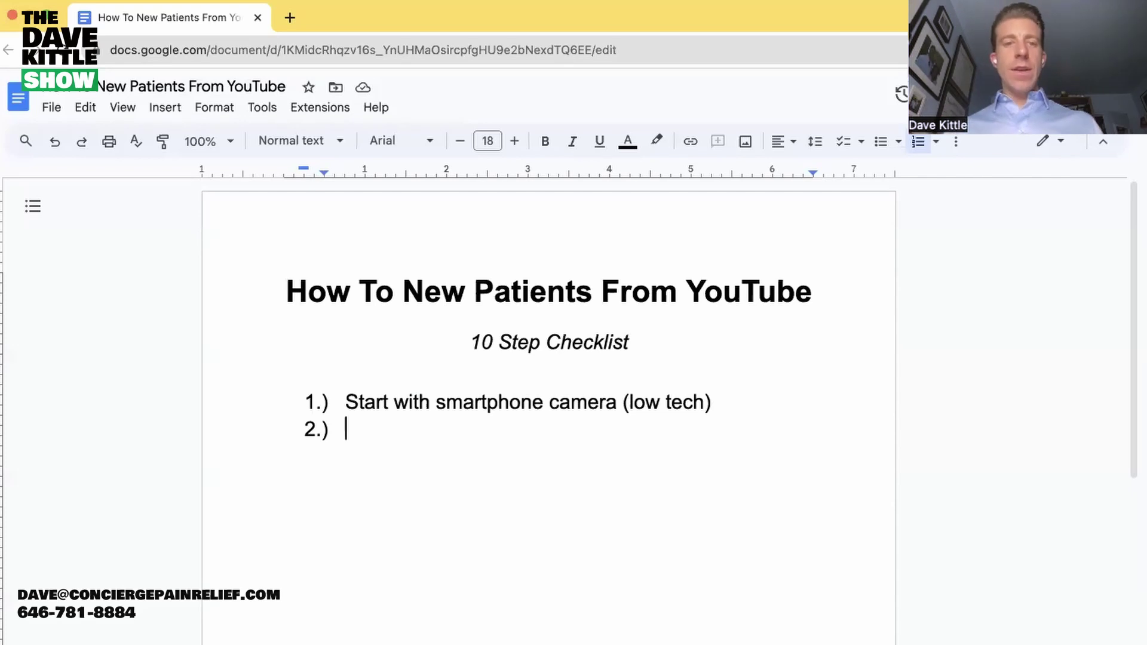
Write "Get patients to sign a consent/release" as checklist item 2 and start item 3.
type("Get p")
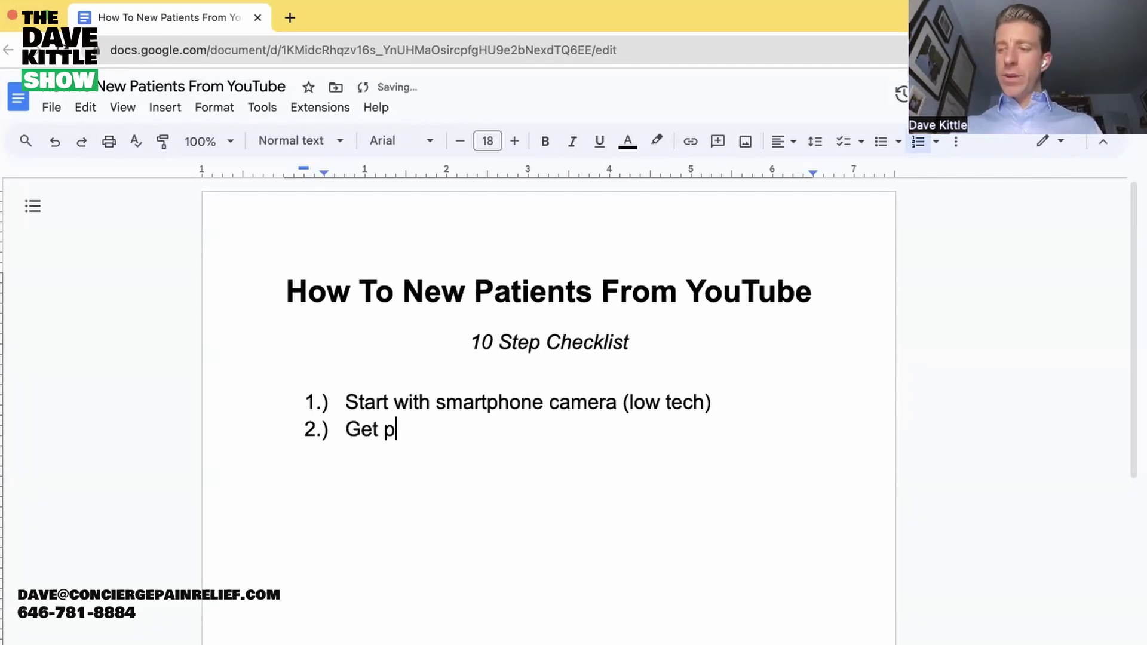
key("BackSpace")
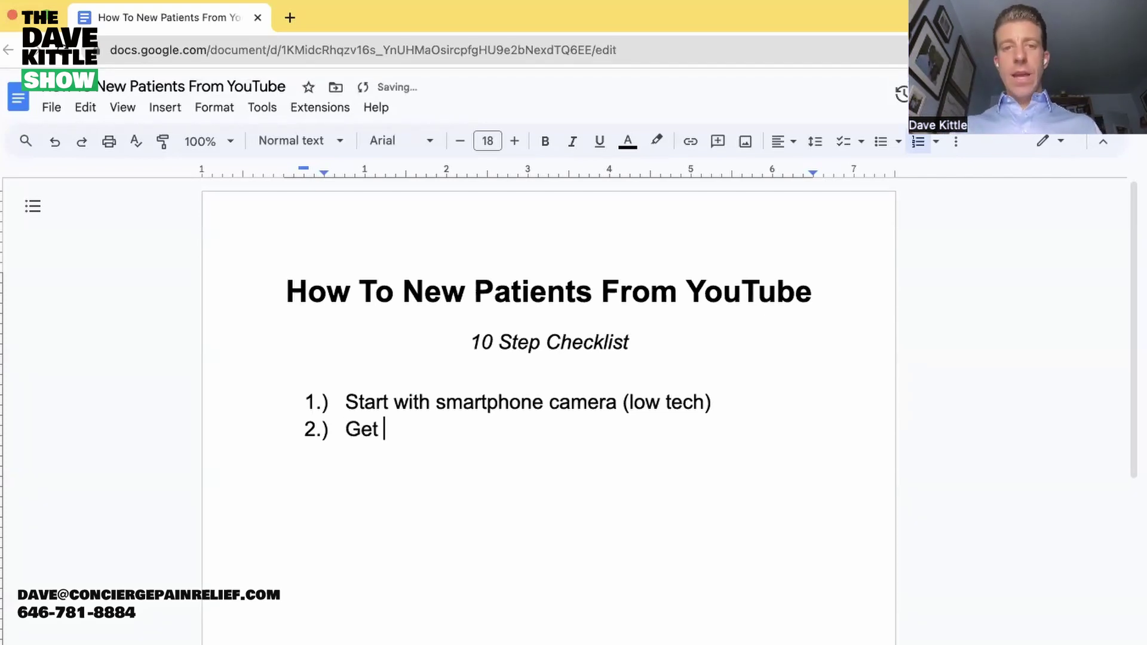
type("patient s")
key("BackSpace")
key("BackSpace")
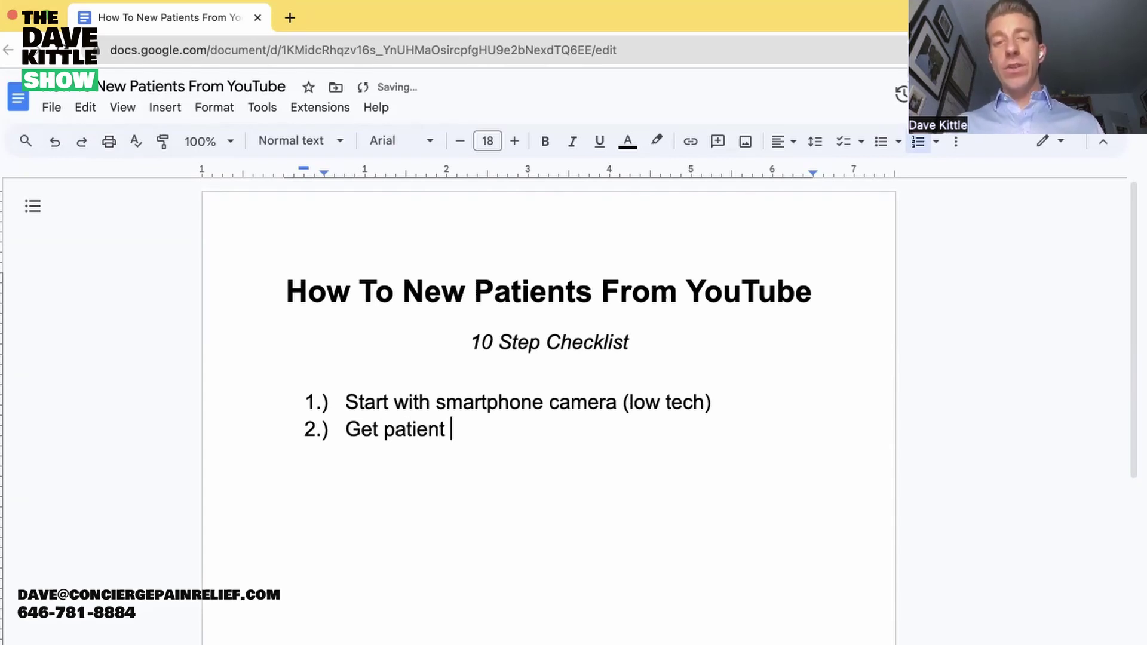
type("s to sign")
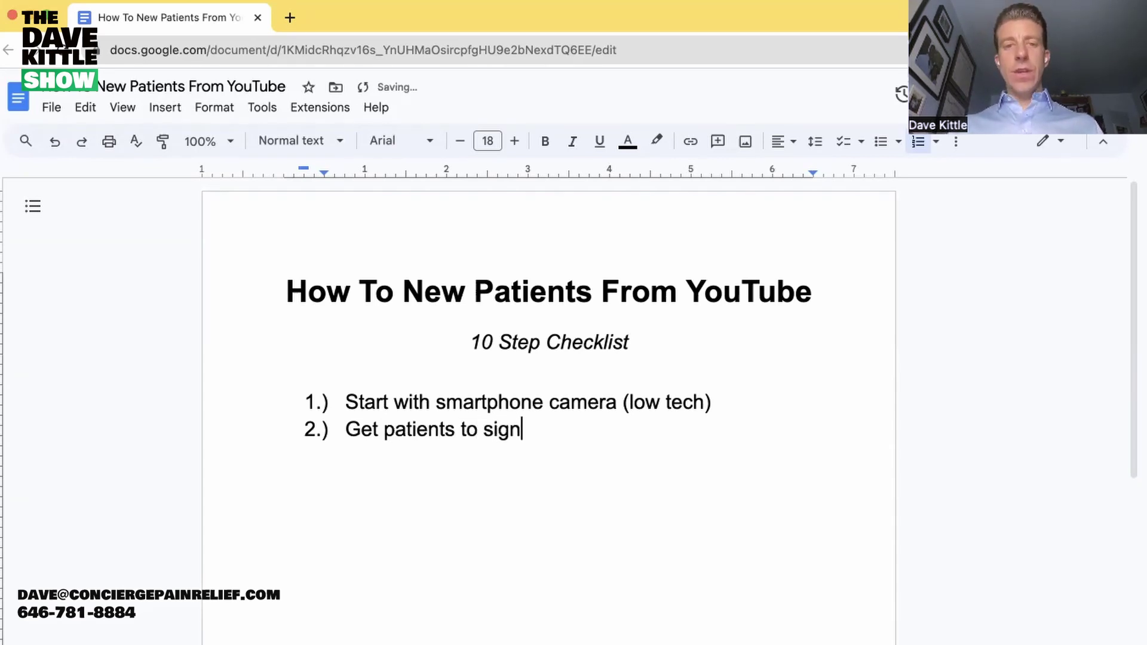
type(" a co")
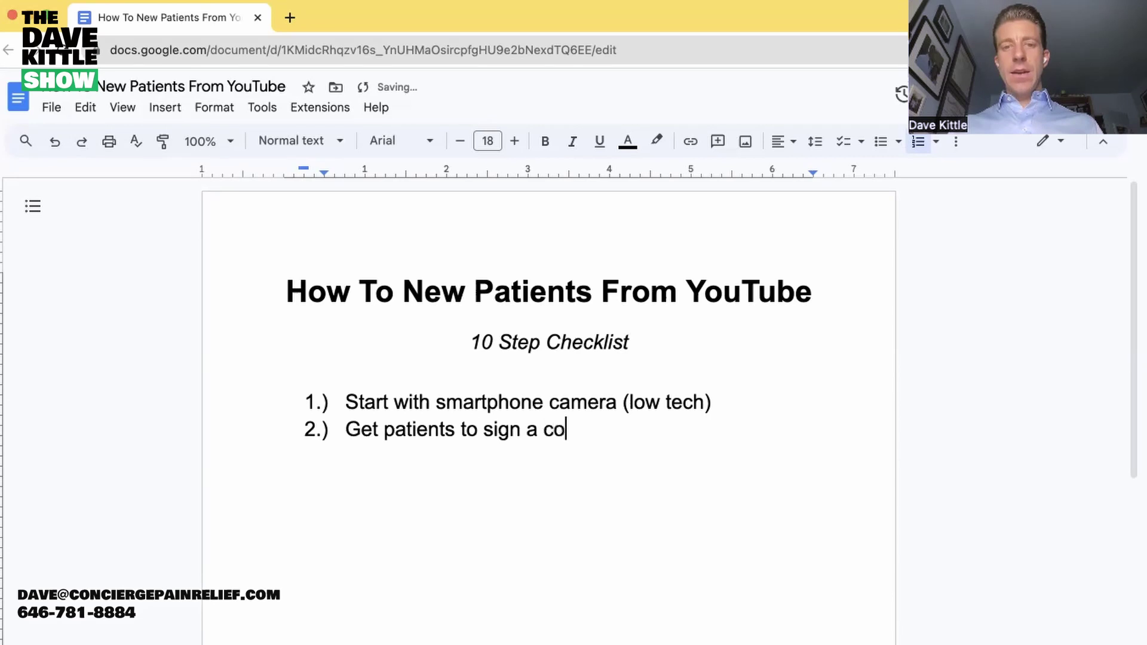
type("nsent/re")
key("BackSpace")
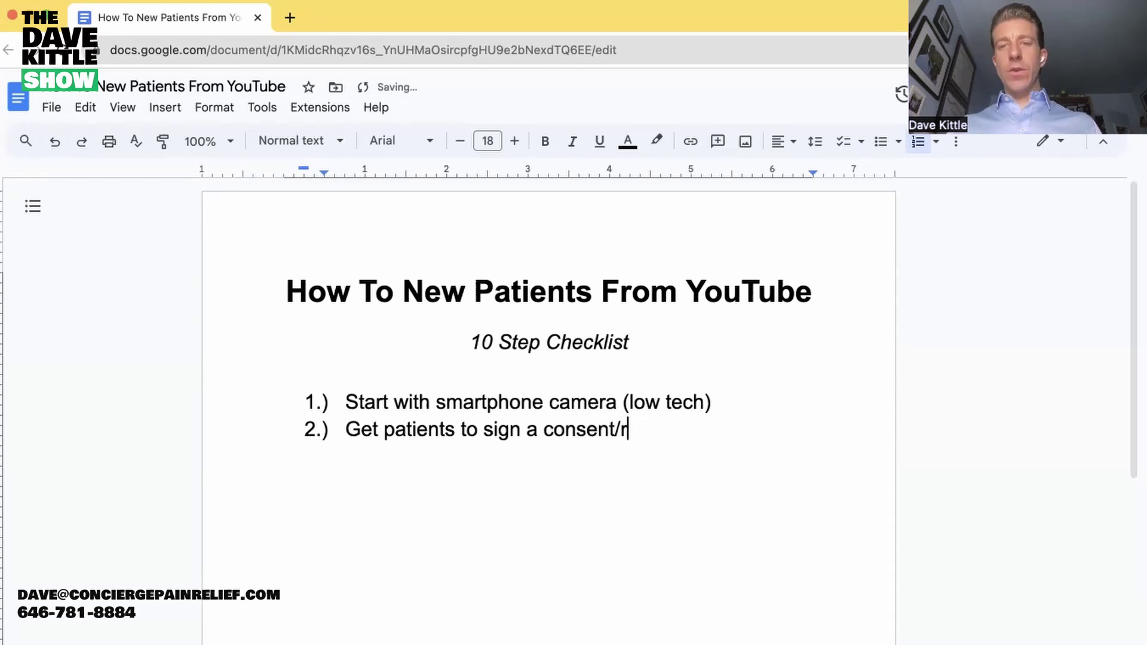
type("elease")
key("Return")
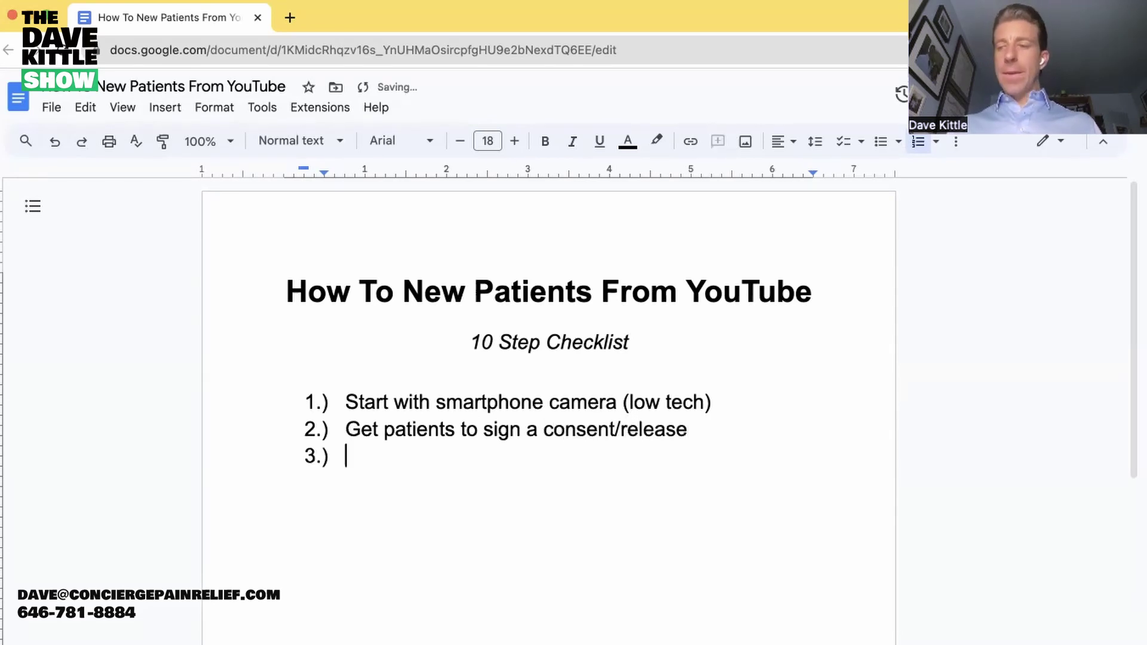
Enter "Simply filming/recording normal, daily treatment" as checklist item 3.
type("Simply ")
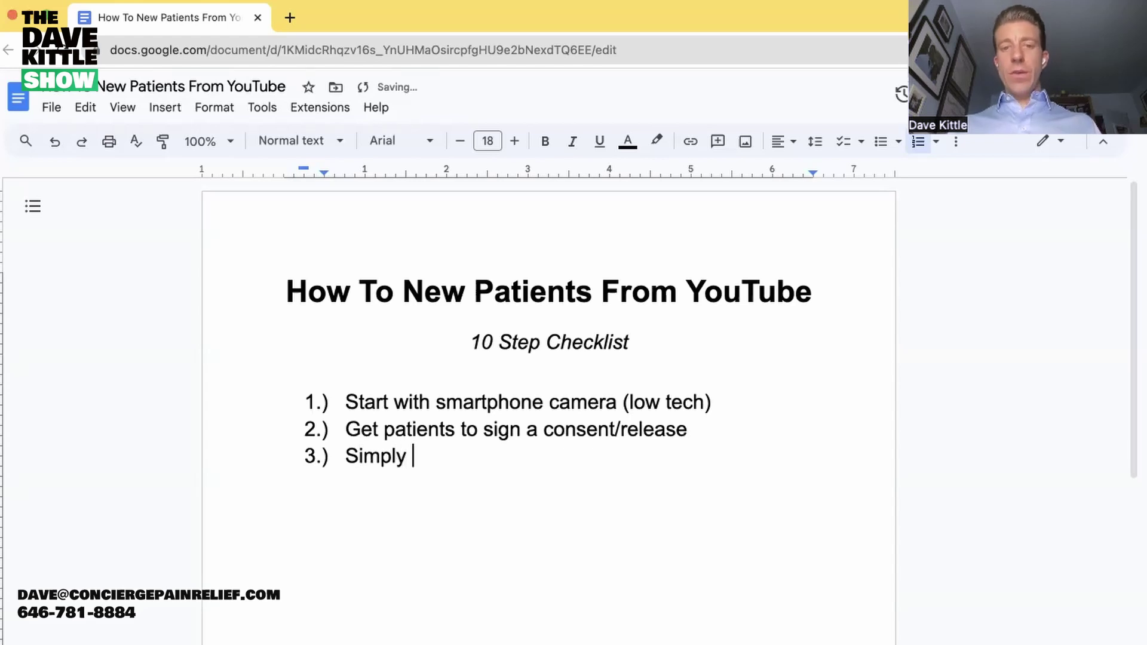
type("film")
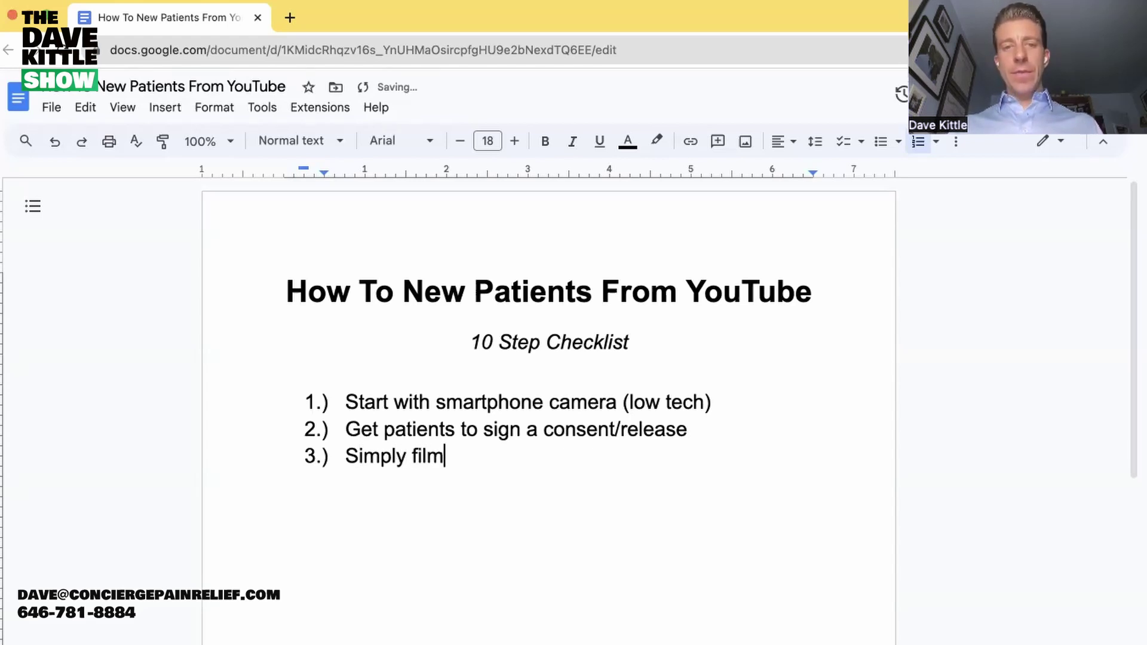
type("ing recording")
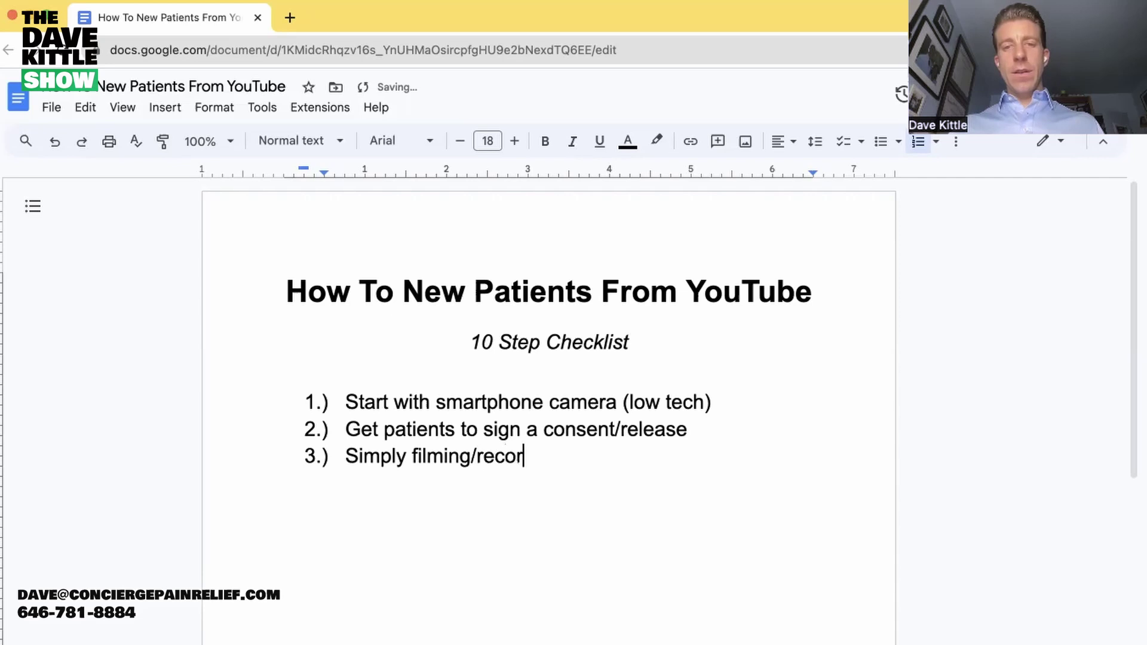
key("BackSpace")
key("BackSpace")
key("BackSpace")
type("ng ")
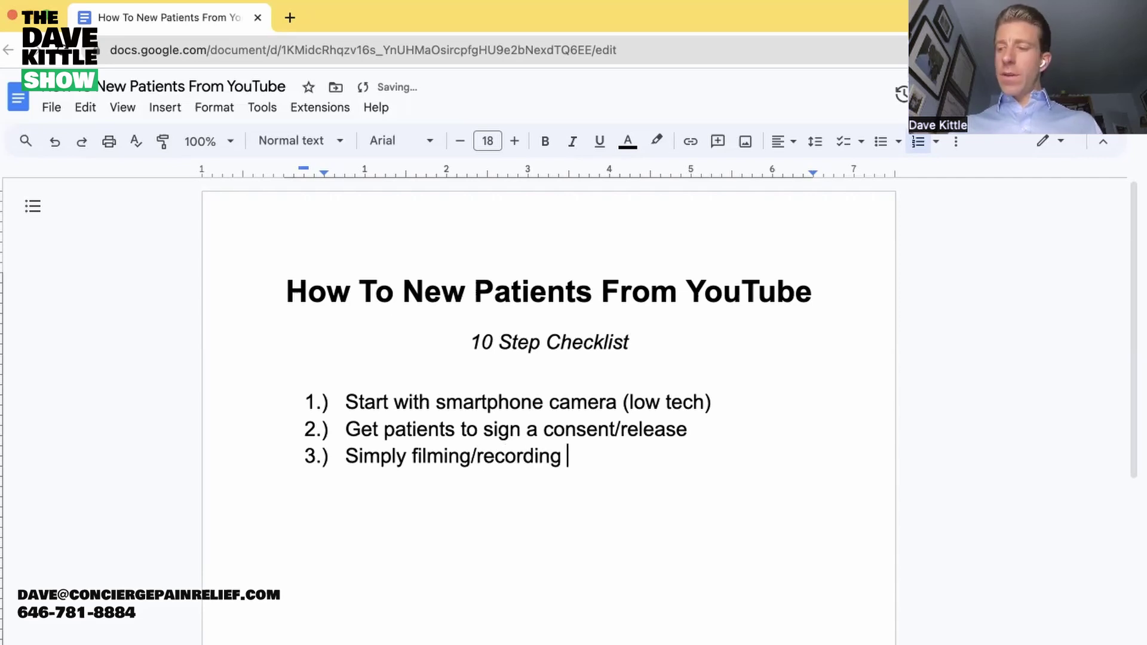
type("normail,")
key("BackSpace")
key("BackSpace")
key("BackSpace")
type(", daily treatment")
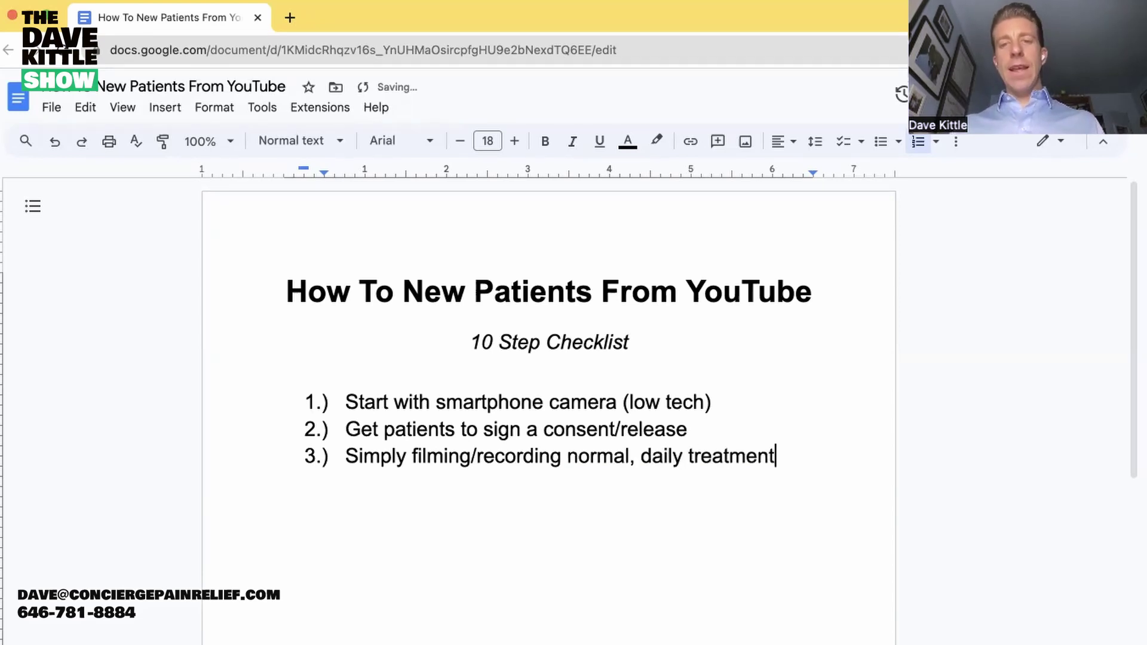
Complete checklist item 3 with "that it already happening in your practice" and start item 4.
type(" that is")
key("BackSpace")
type("t alw")
key("BackSpace")
type("ready ")
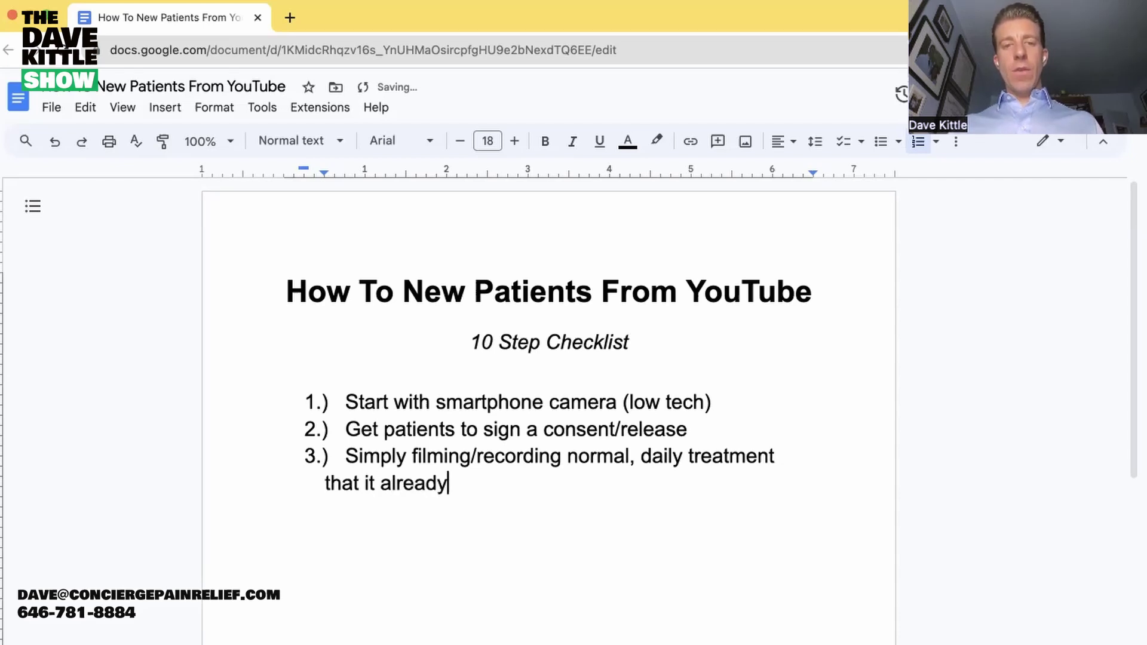
type("happening in")
key("BackSpace")
type("in your practice")
key("Return")
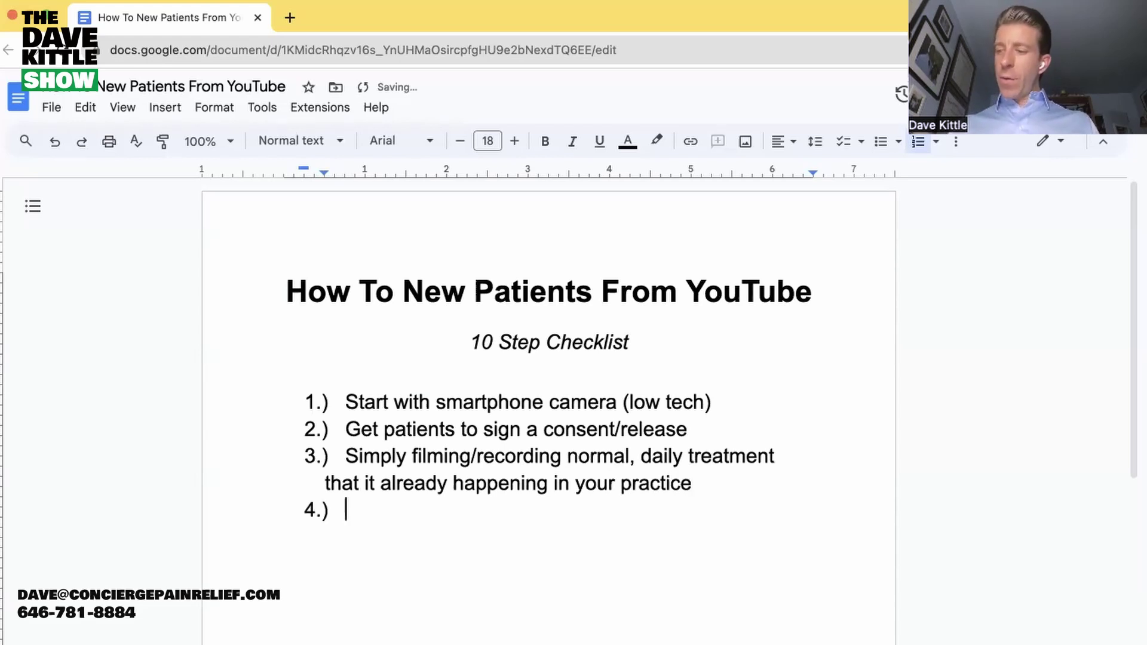
Write "Record your therapists answering common patient questions" as checklist item 4 and start item 5.
type("Record your therapsi")
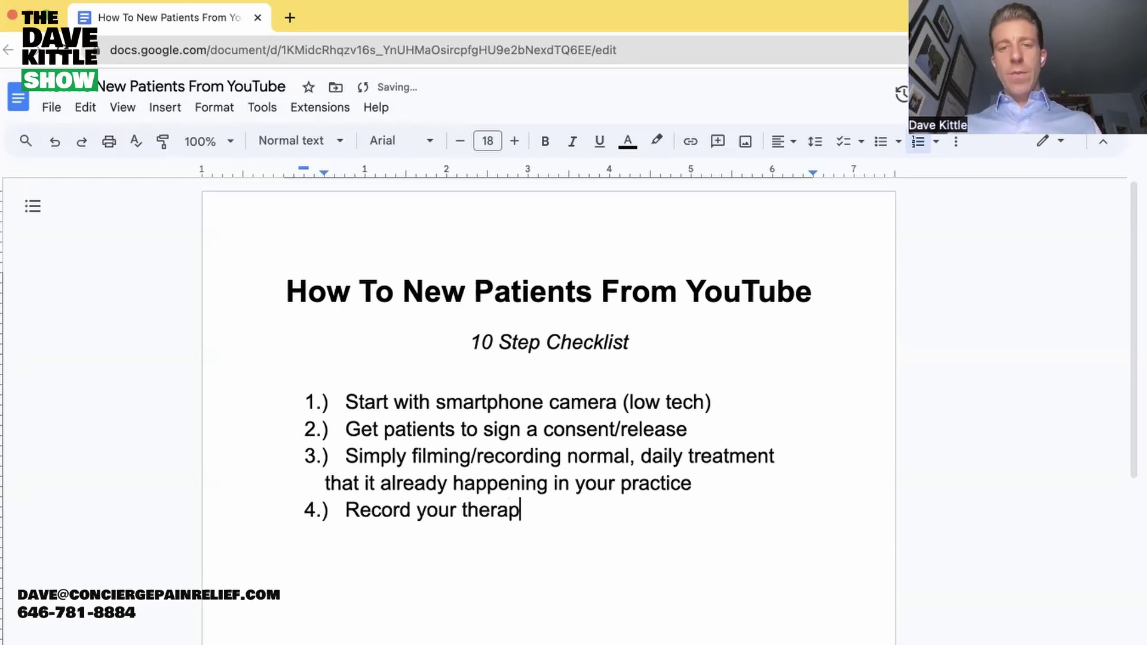
key("BackSpace")
key("BackSpace")
type("oti")
key("BackSpace")
type("ists answering ")
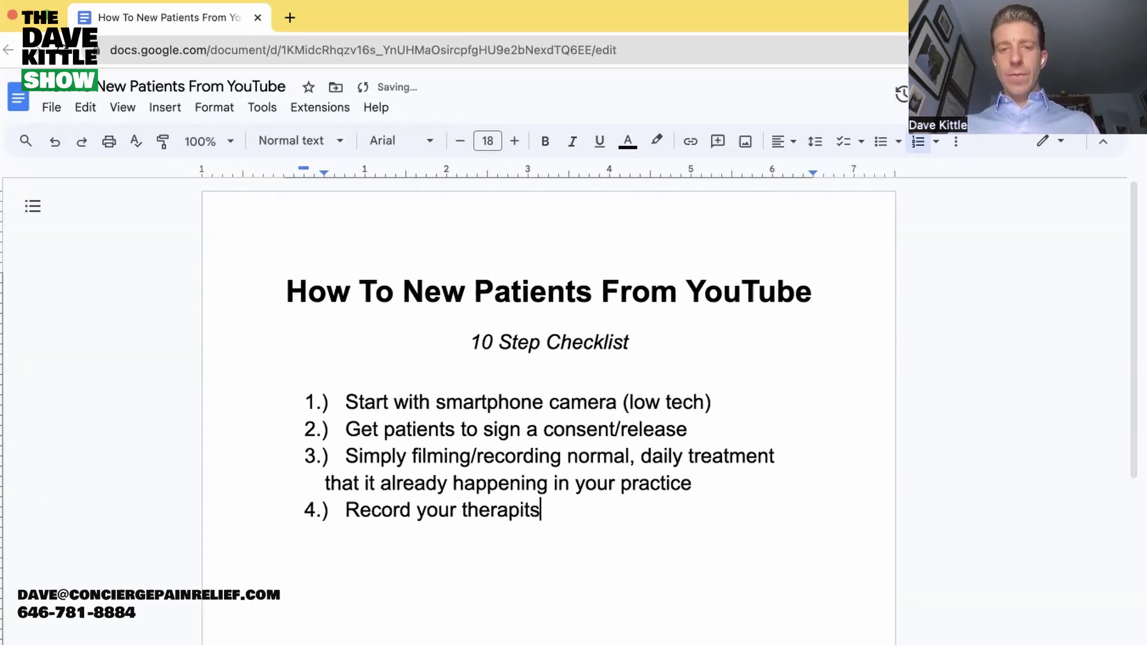
type("common patient questions")
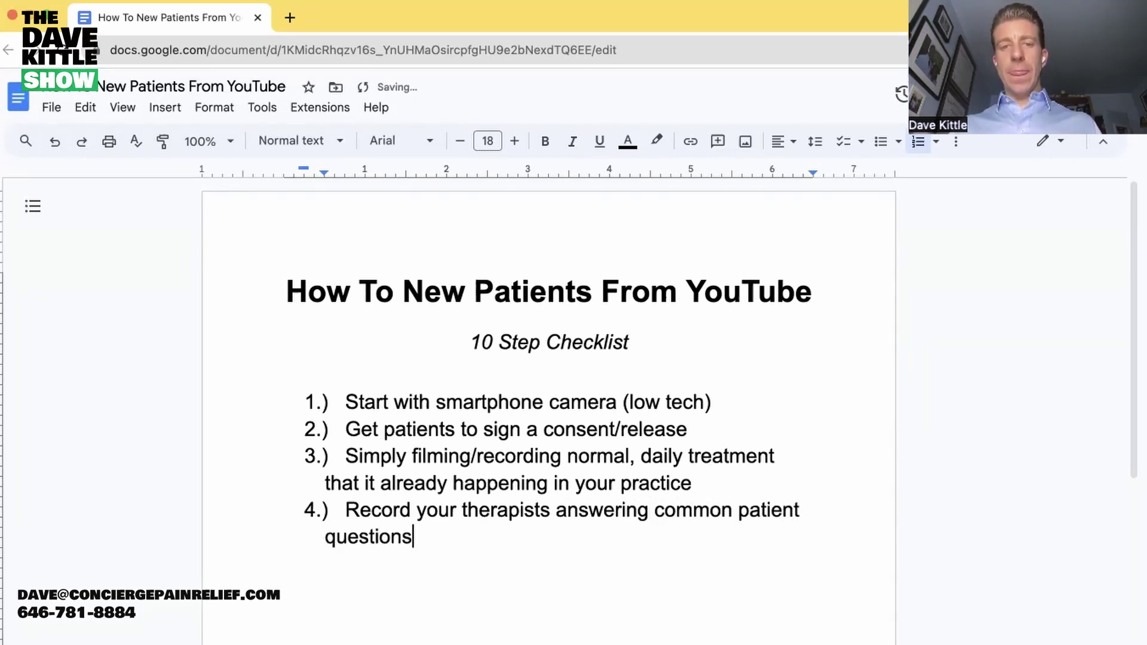
key("Return")
Add sub-item a, "Hot pack vs ice pack?", under checklist item 4 and start sub-item b.
left_click(553, 537)
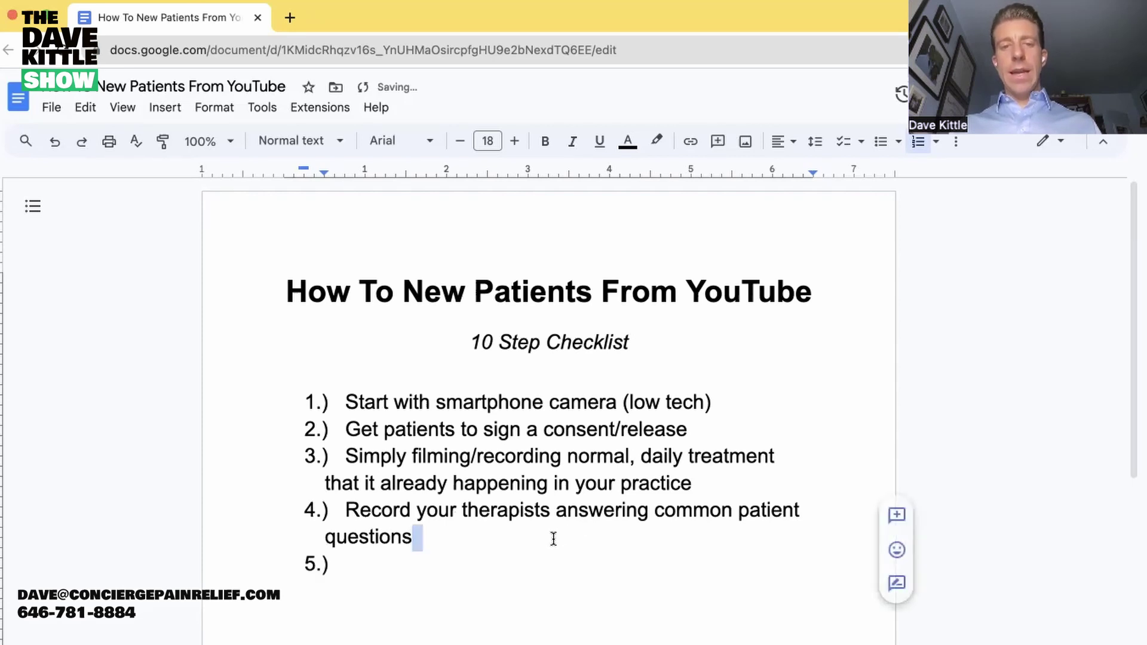
key("Return")
key("Tab")
type("Hot pack vs ice p")
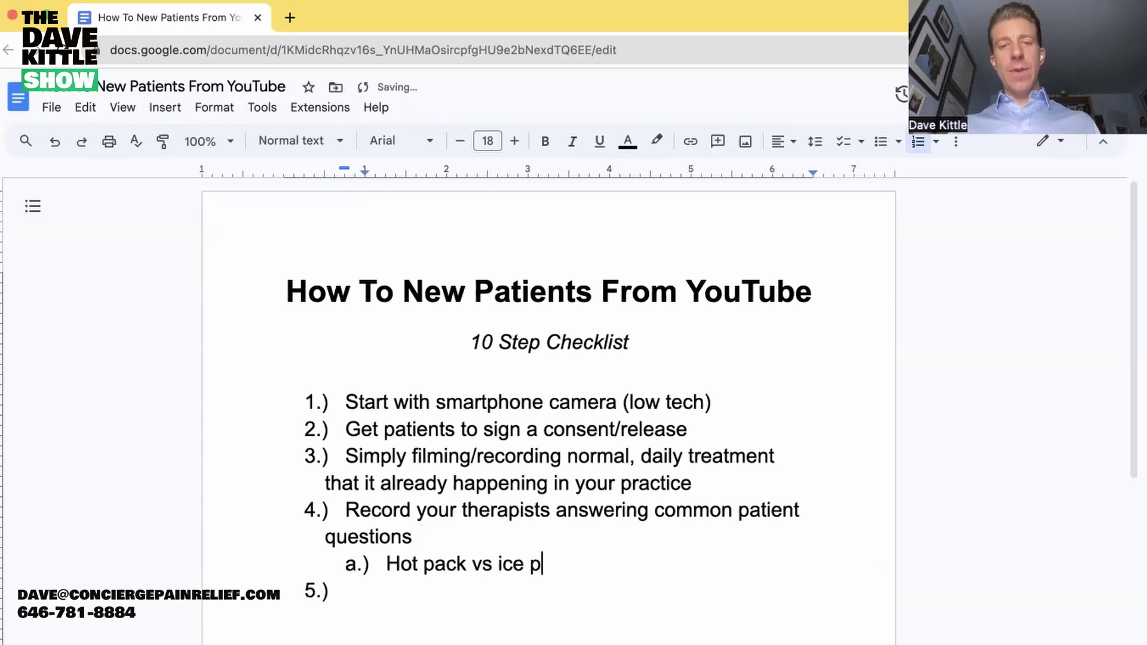
type("ack?")
key("Return")
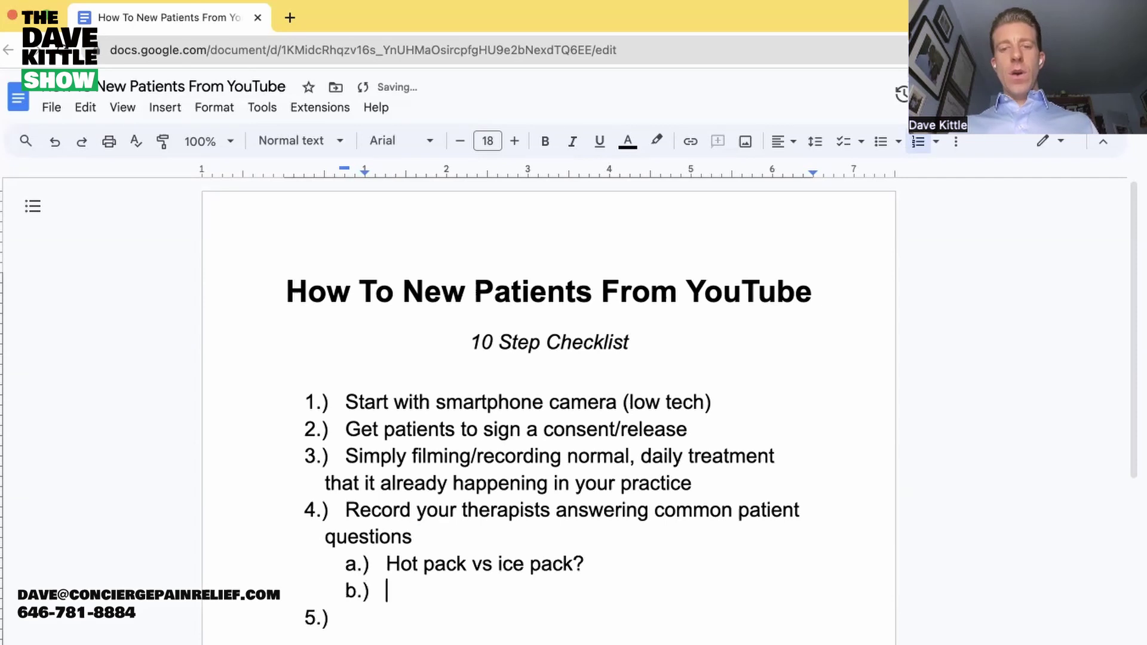
Write "Which mattress do you suggest?" as sub-item b of item 4 and start sub-item c.
type("Which matt")
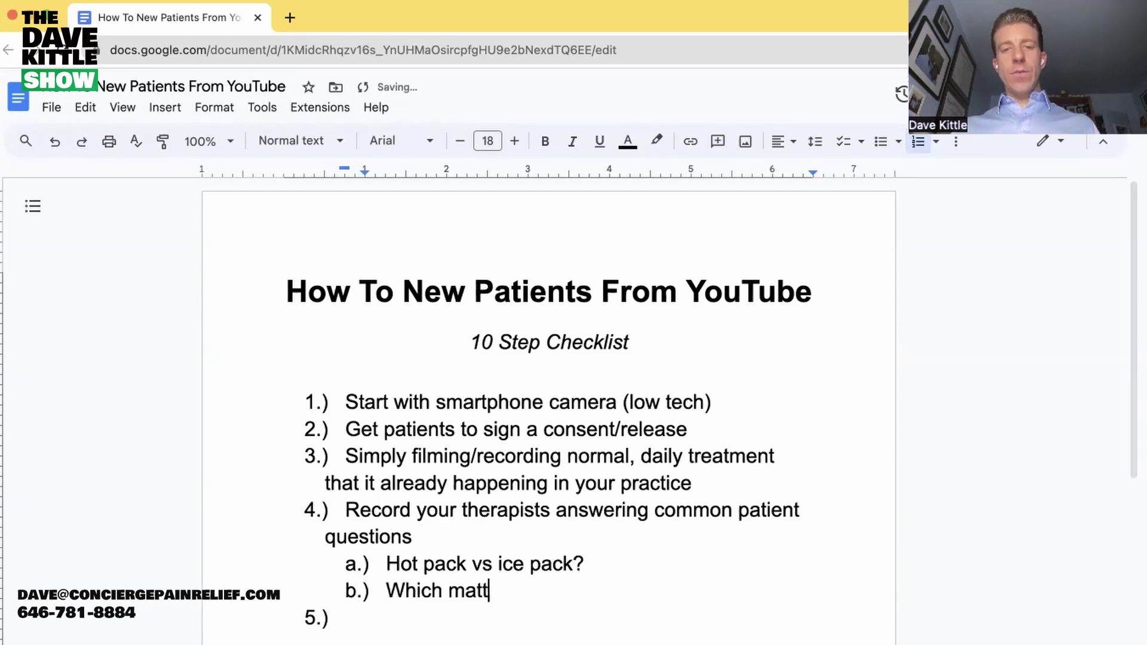
type("ress do you suug")
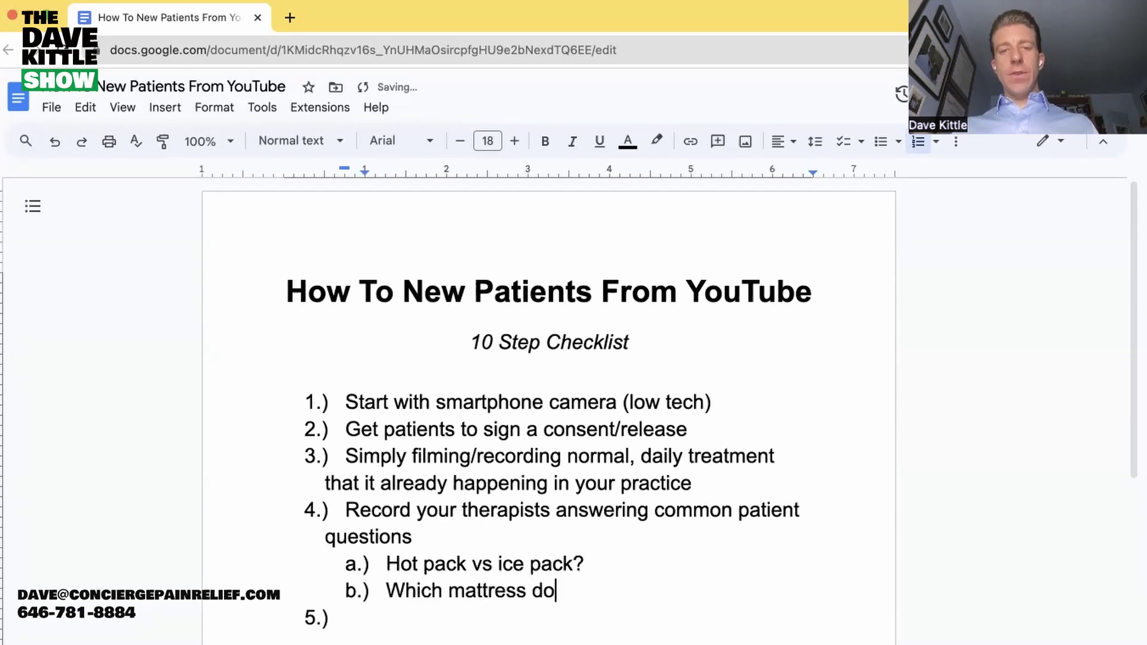
key("BackSpace")
key("BackSpace")
type("ggest?")
key("Return")
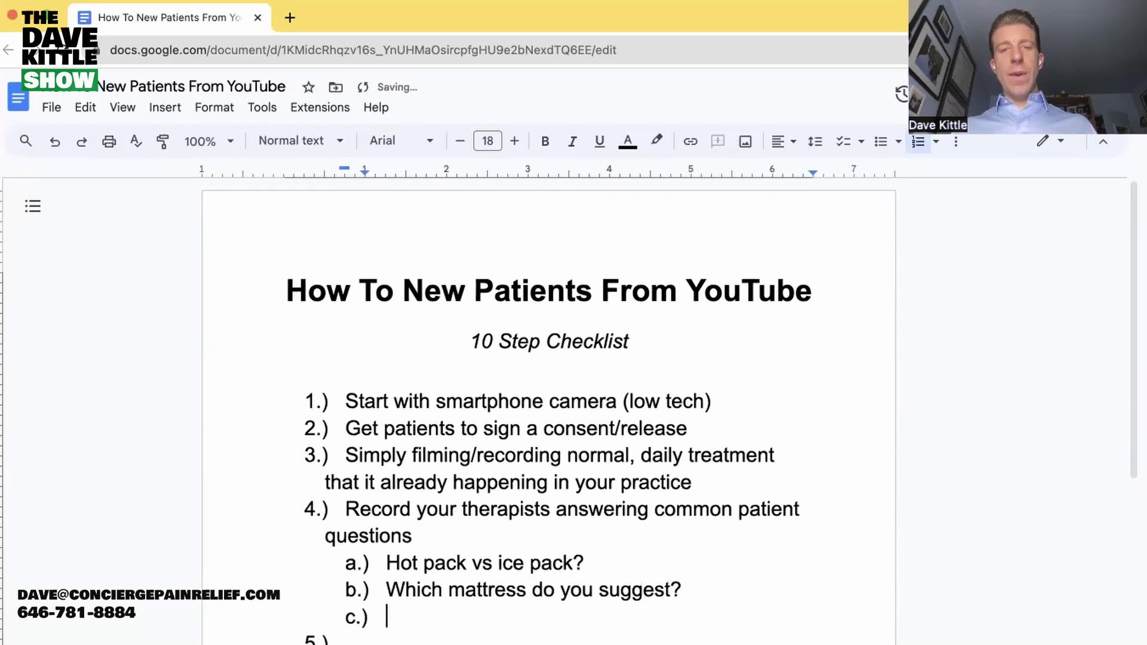
Write "Hokas vs Asics vs Nike" as sub-item c of checklist item 4.
type("S")
key("BackSpace")
type("Hook")
key("BackSpace")
key("BackSpace")
type("kas vs SA")
key("BackSpace")
key("BackSpace")
type("Ascia")
key("BackSpace")
key("BackSpace")
key("BackSpace")
type("ics vs ")
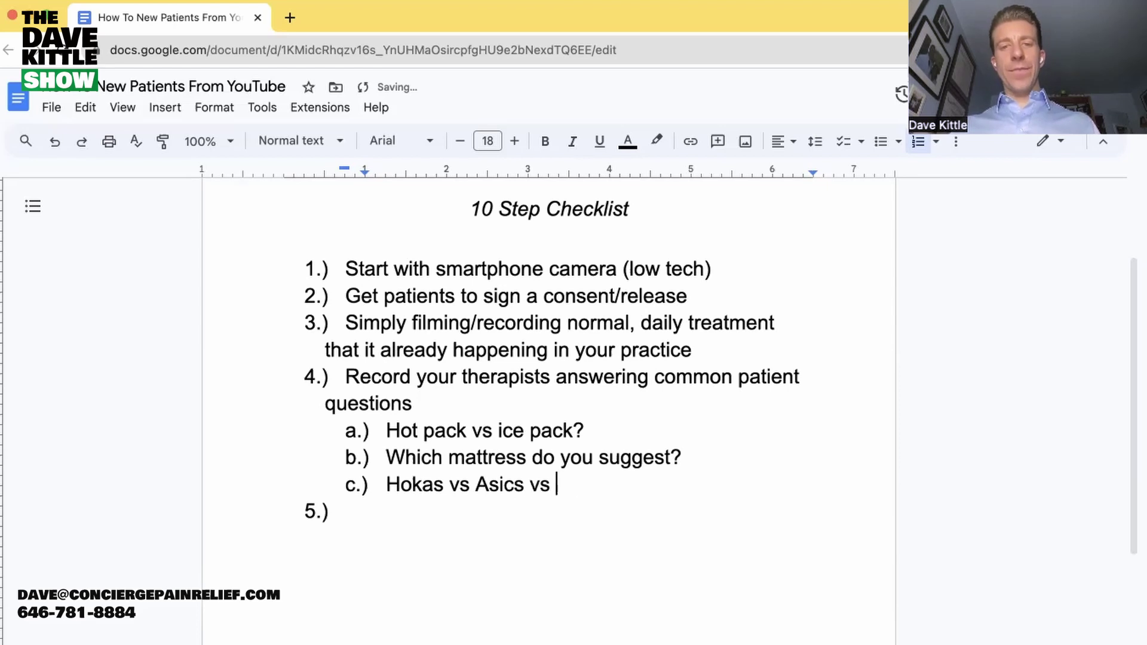
type("Nike")
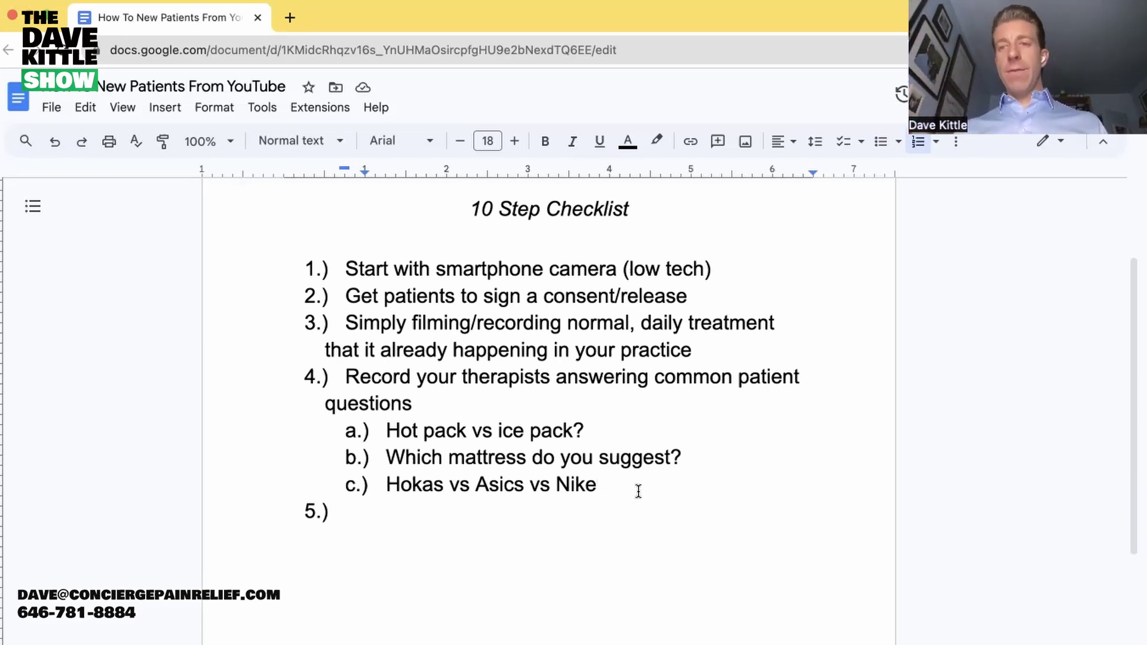
Begin checklist item 5 with the text "Link to your website".
scroll(638, 491, "up", 2)
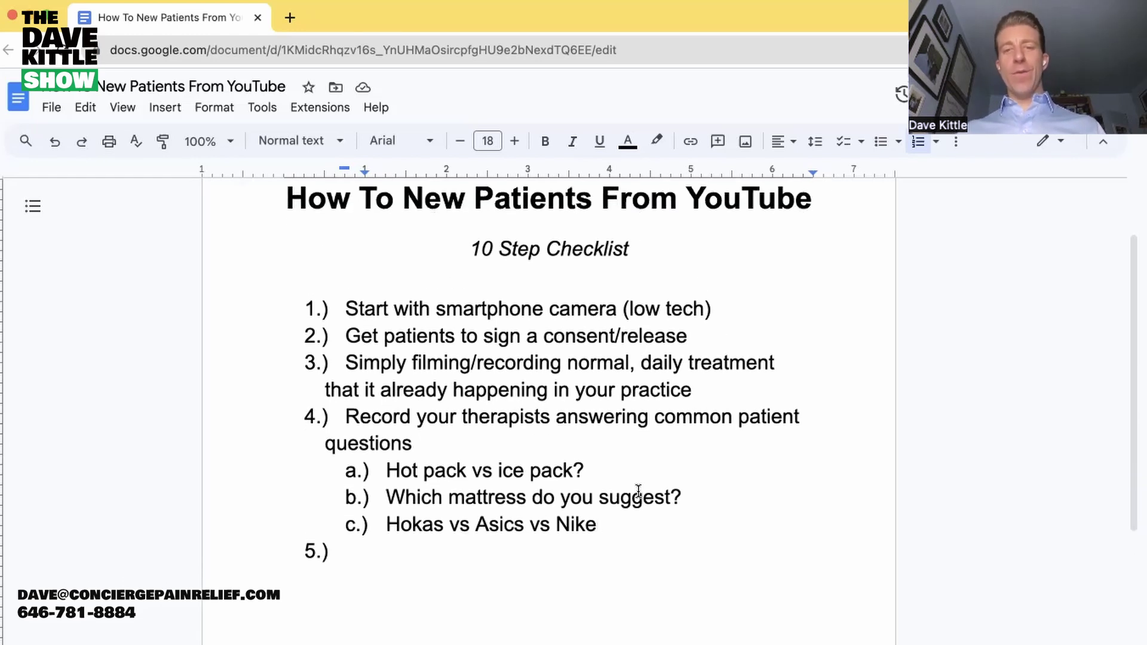
left_click(494, 557)
type("Lik")
key("BackSpace")
key("BackSpace")
key("BackSpace")
key("BackSpace")
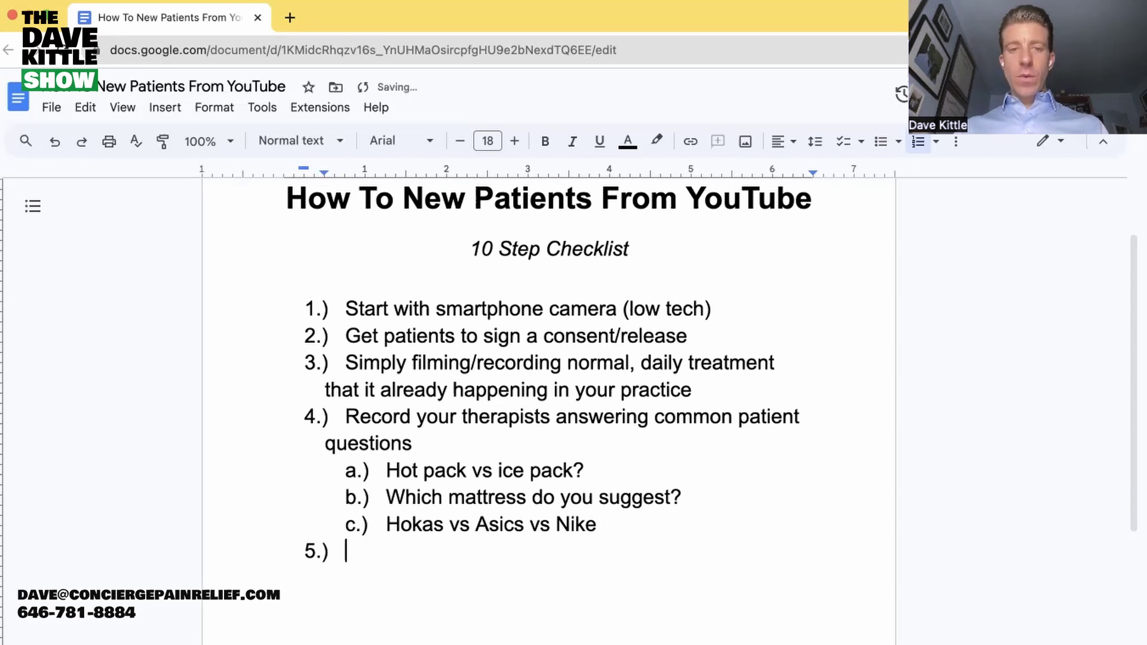
key("ctrl+shift+7")
type("Link ")
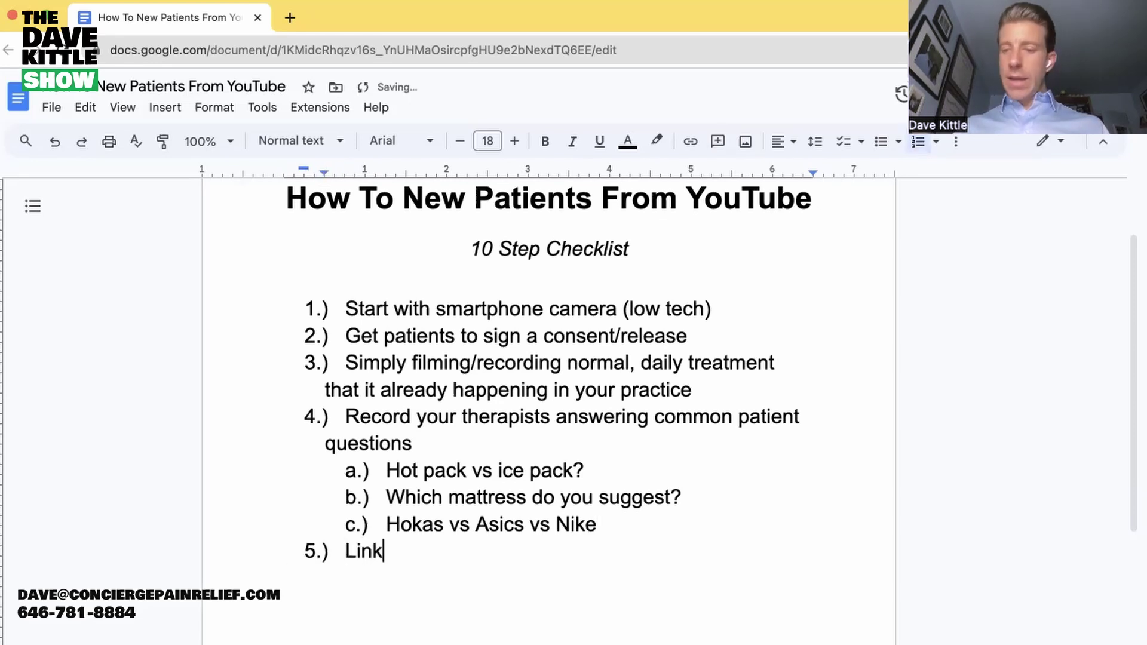
type("to y")
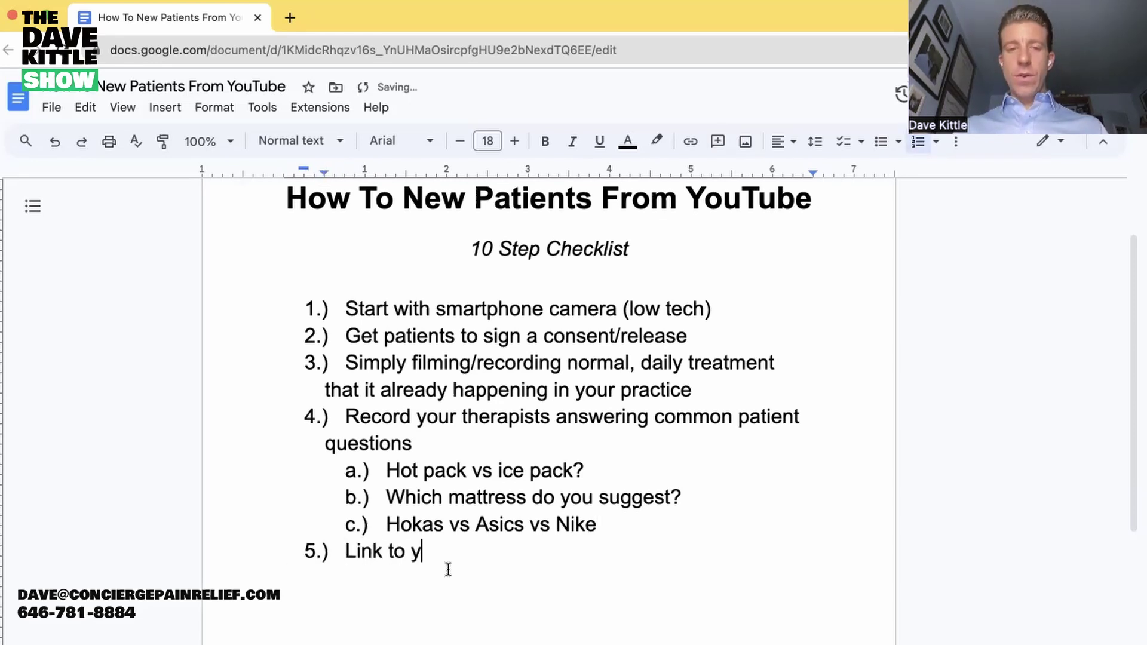
type("our website")
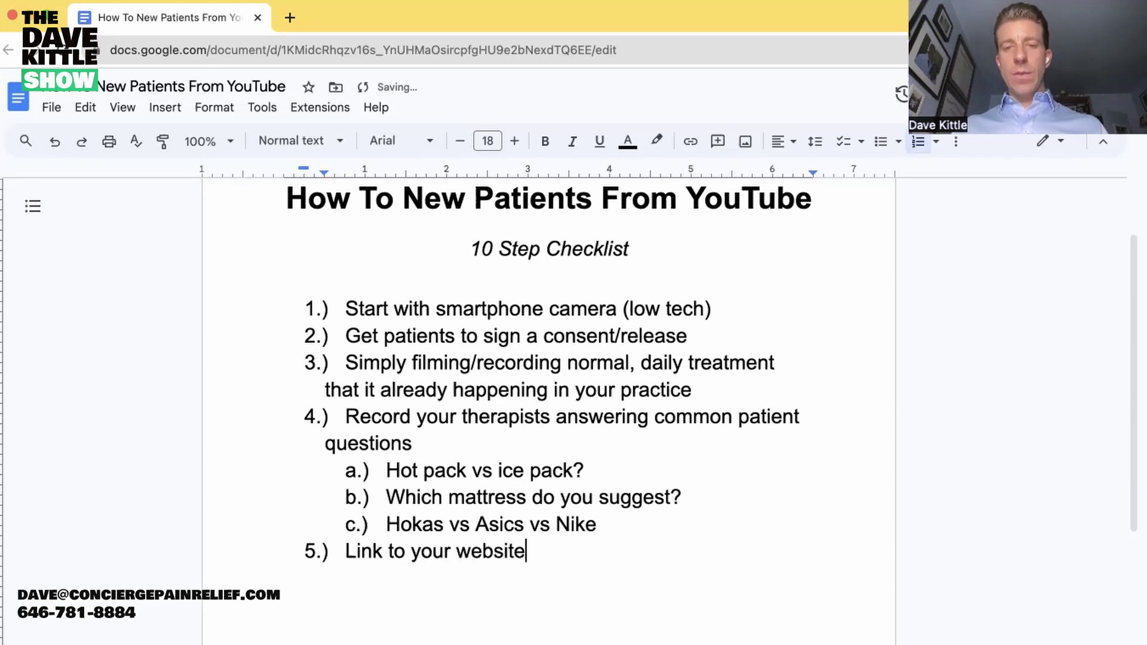
Extend checklist item 5 with "/social media channels in the description of each video" and start item 6.
type("'")
key("BackSpace")
type("/sp")
key("BackSpace")
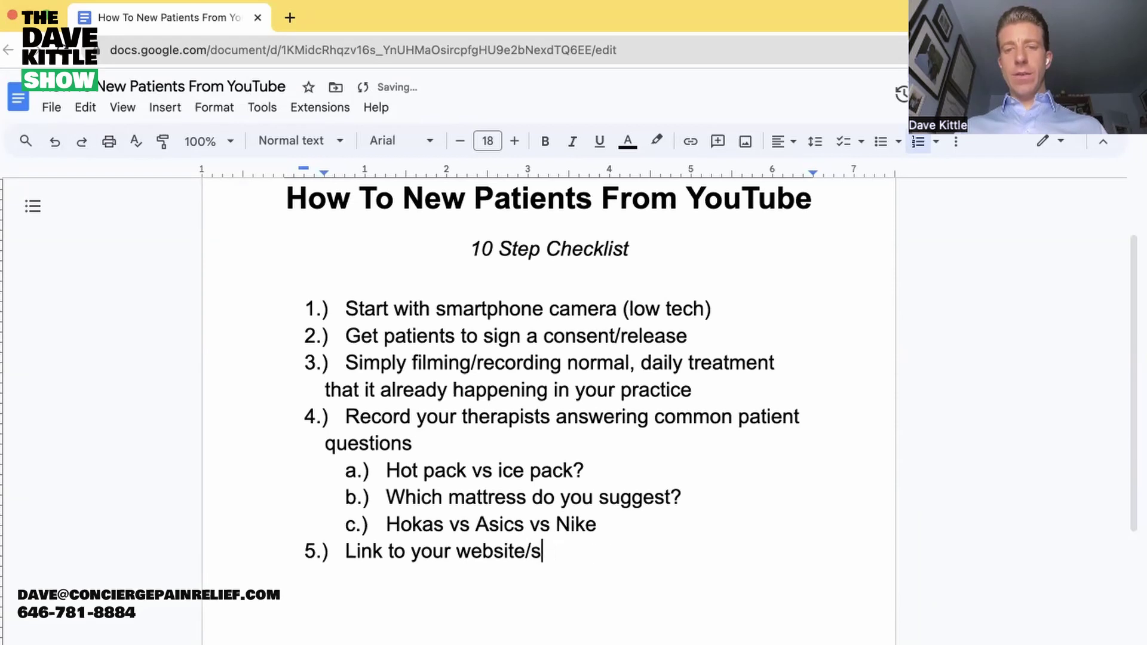
type("ocial medic")
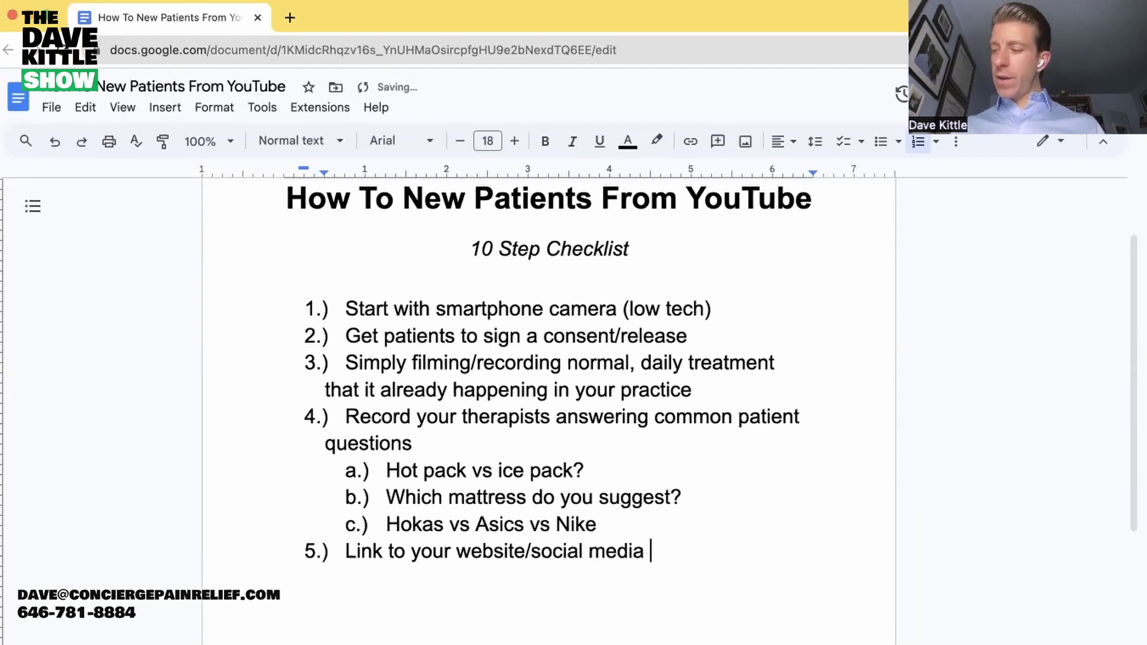
type(" channels in th")
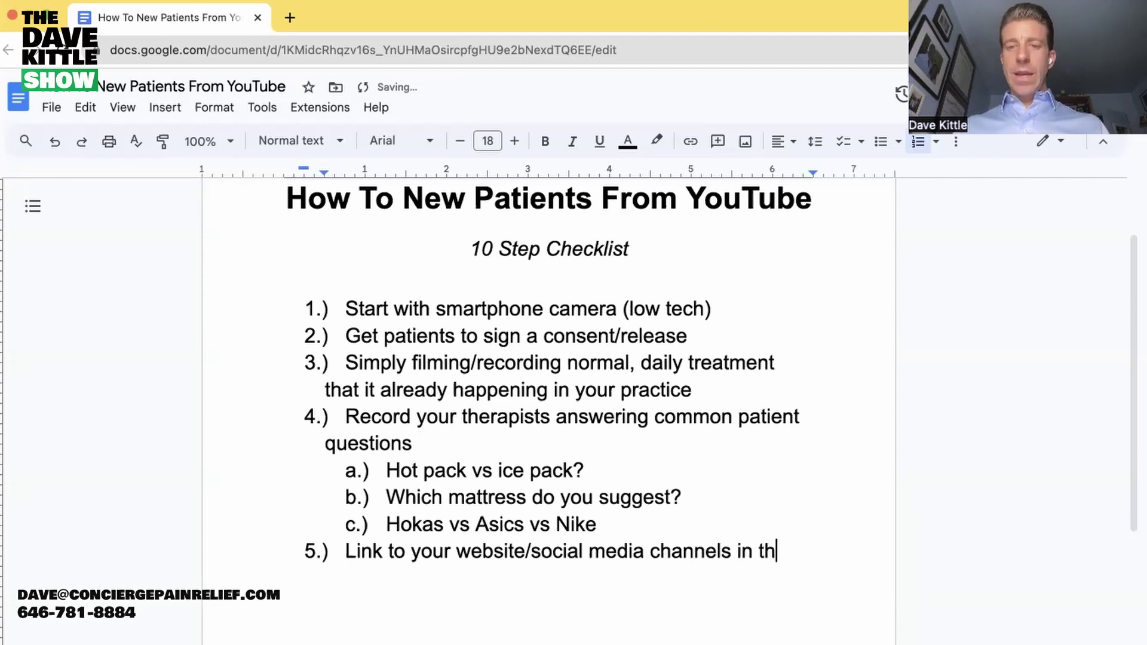
type("e descr")
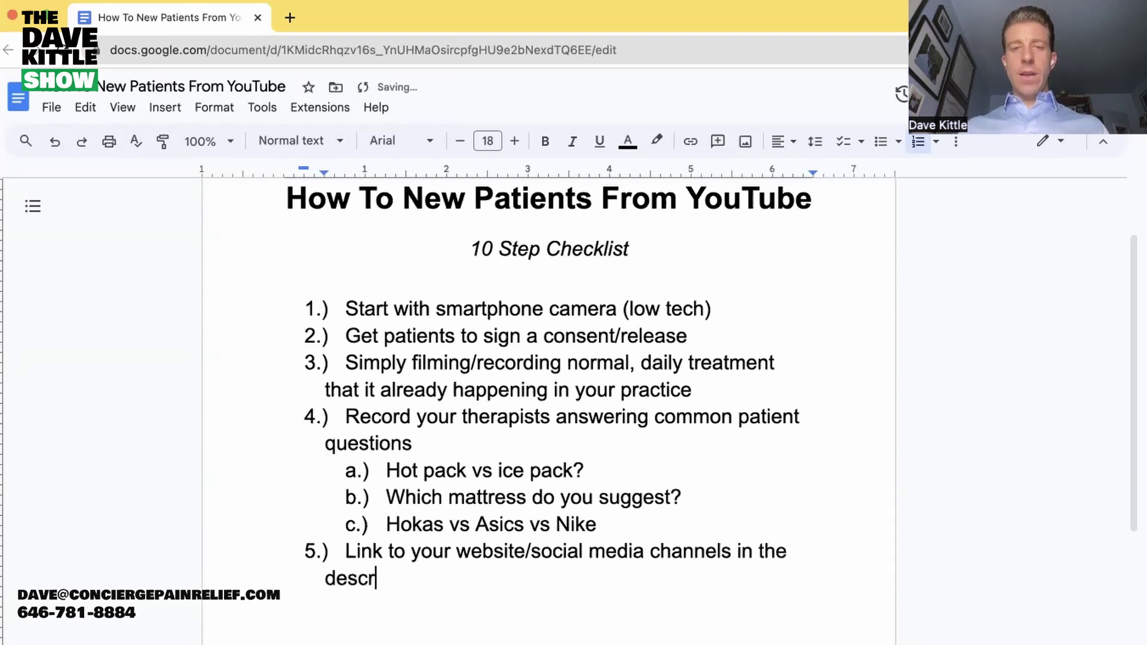
type("iption")
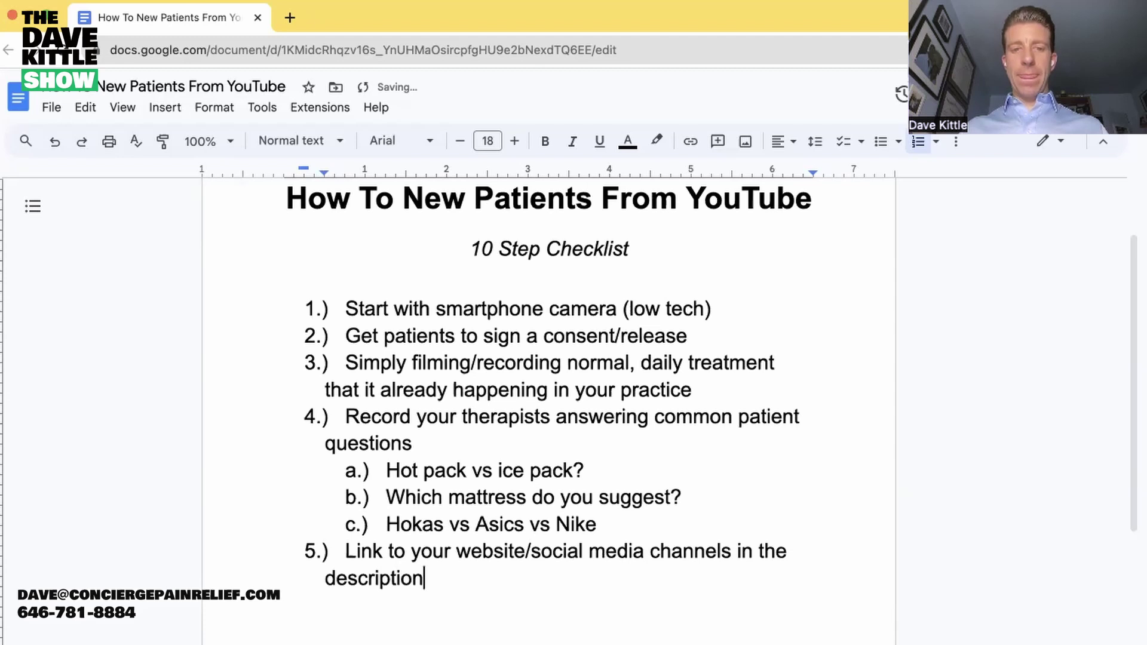
type(" of each video")
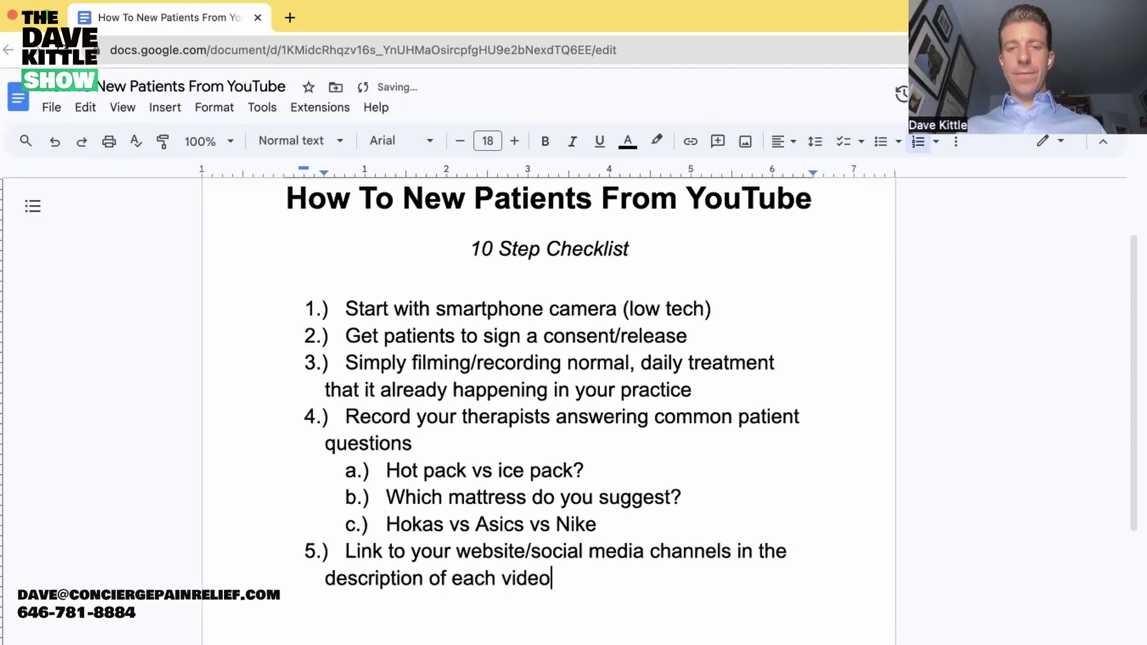
key("Return")
Add sub-item a under checklist item 5, beginning with "Call to action:".
left_click(629, 449)
key("Return")
key("Tab")
type("Call to")
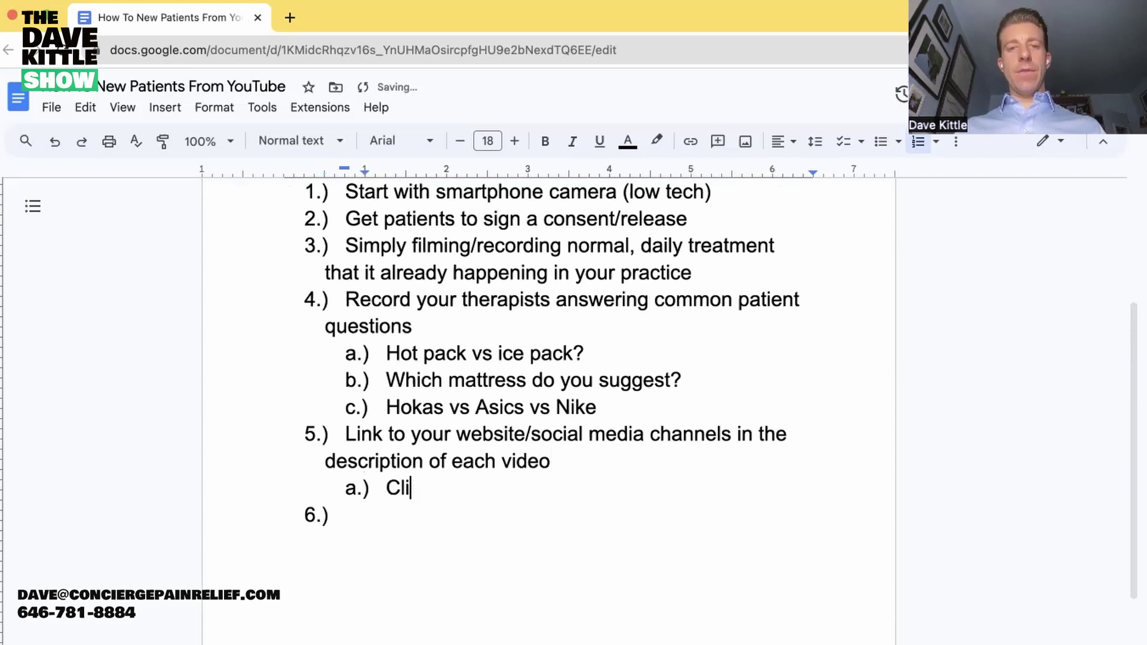
type(" action:")
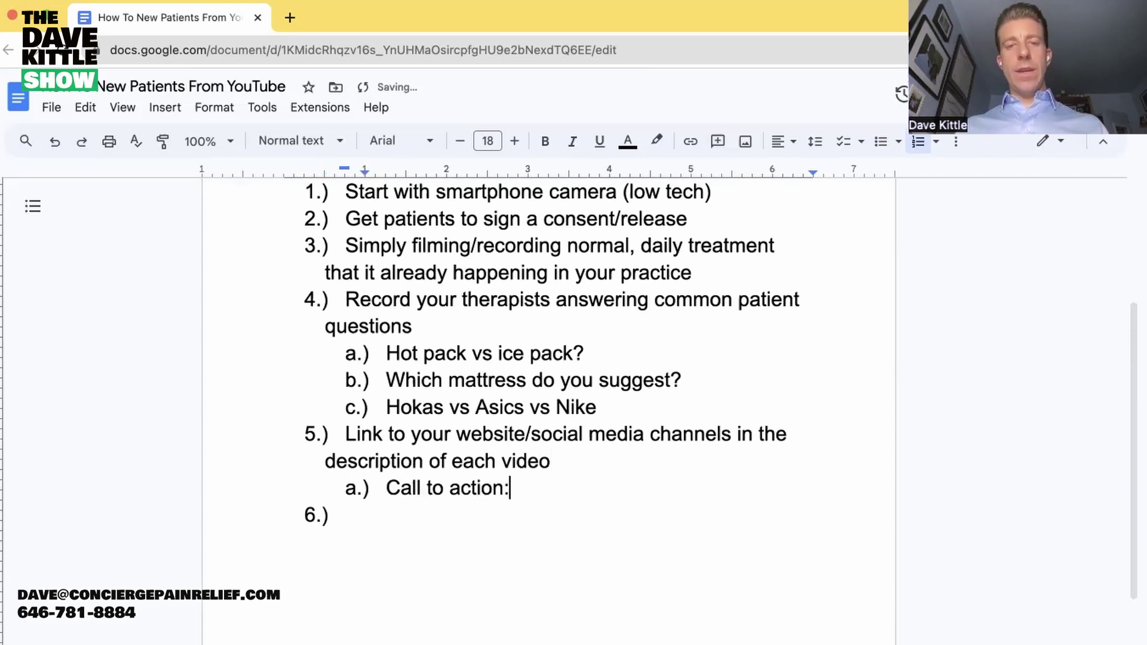
type(" Click on")
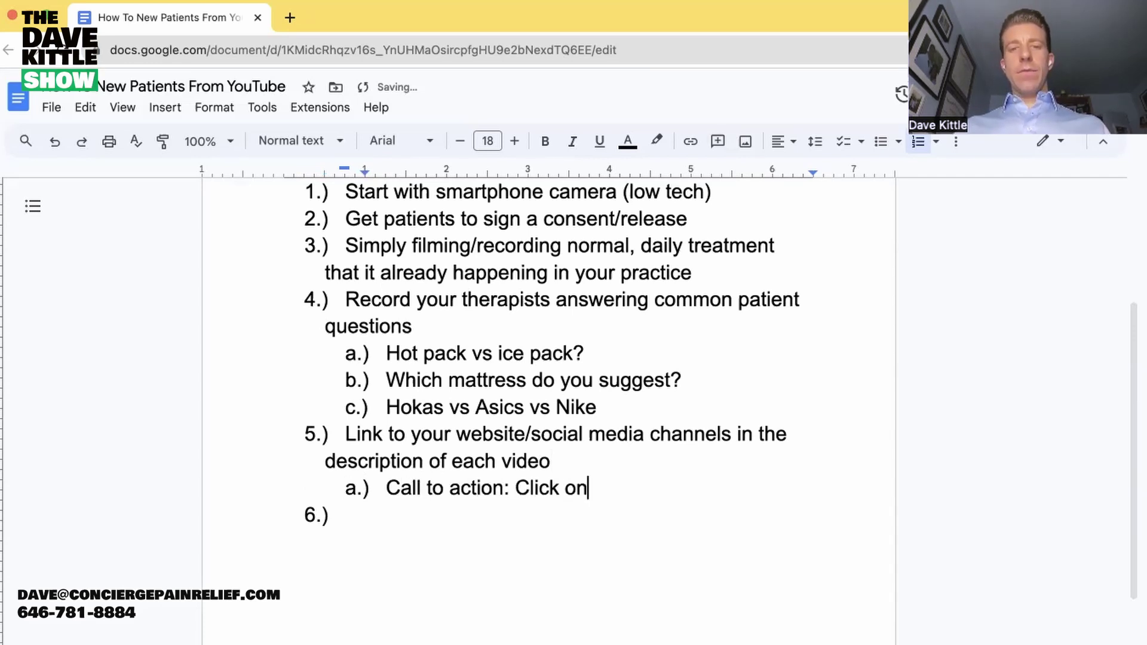
key("BackSpace")
key("BackSpace")
key("BackSpace")
key("BackSpace")
key("BackSpace")
key("BackSpace")
key("BackSpace")
key("BackSpace")
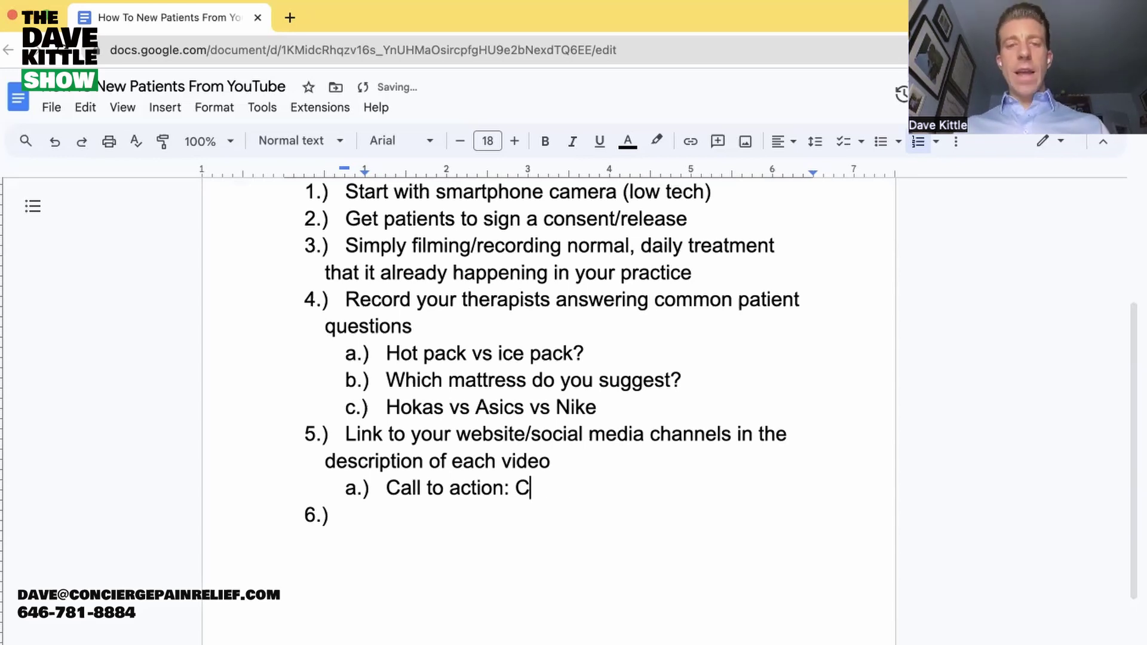
Continue the call to action in sub-item a of checklist item 5 with "“Subscribe”, click on our practice's website to learn more".
type("\"Subscribe”,")
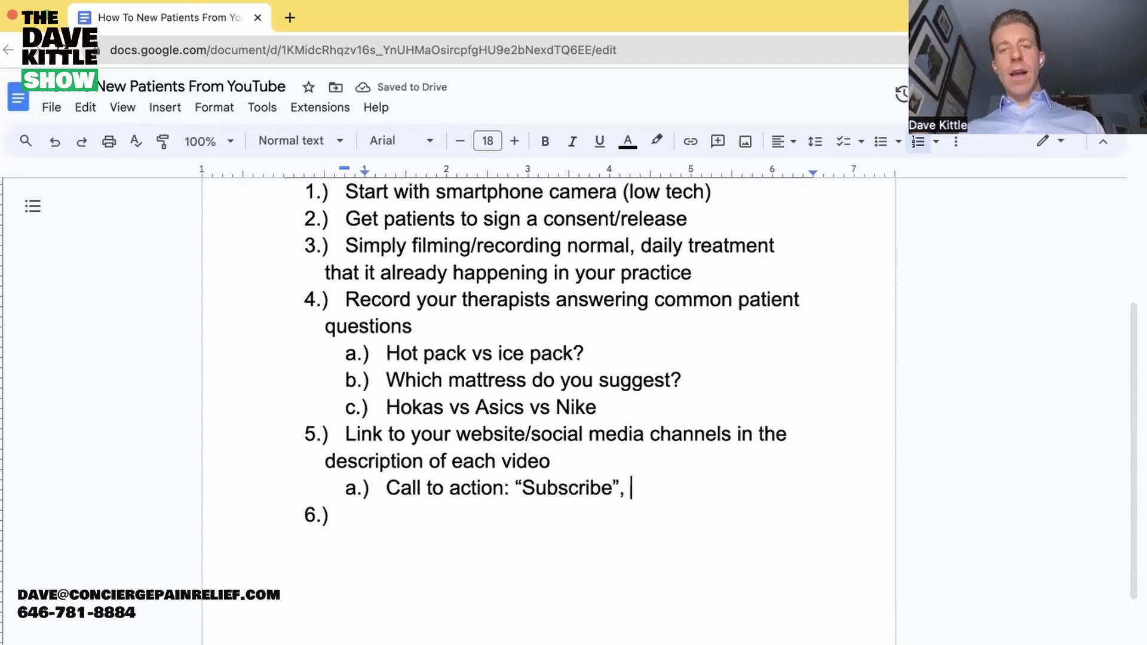
type("\", click")
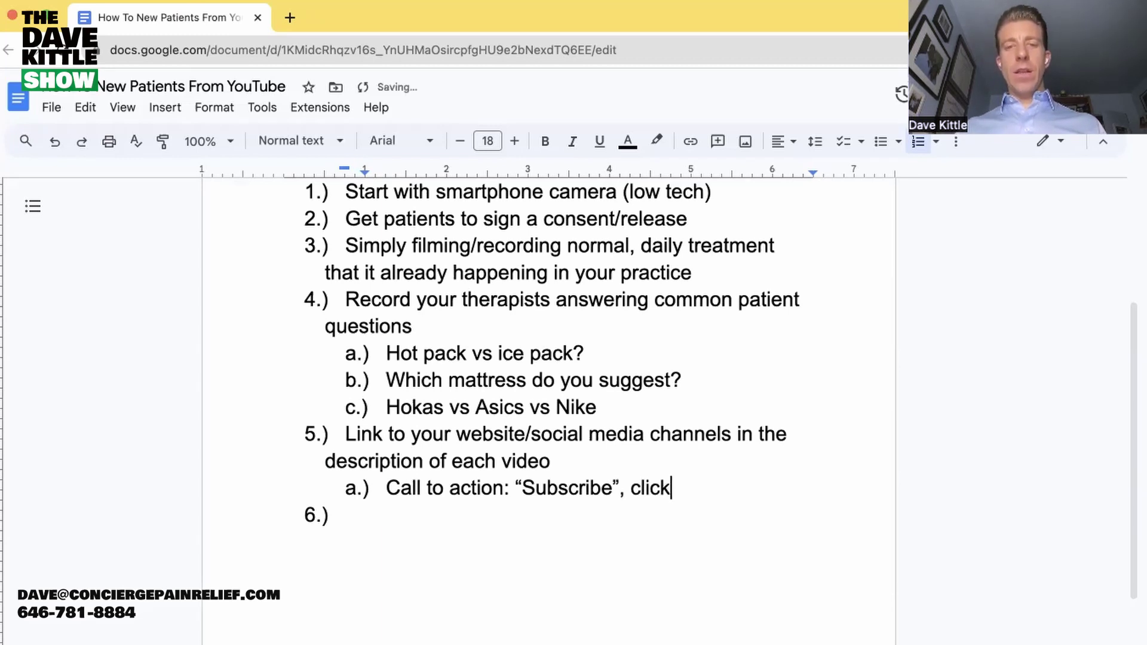
type(" on our practic3")
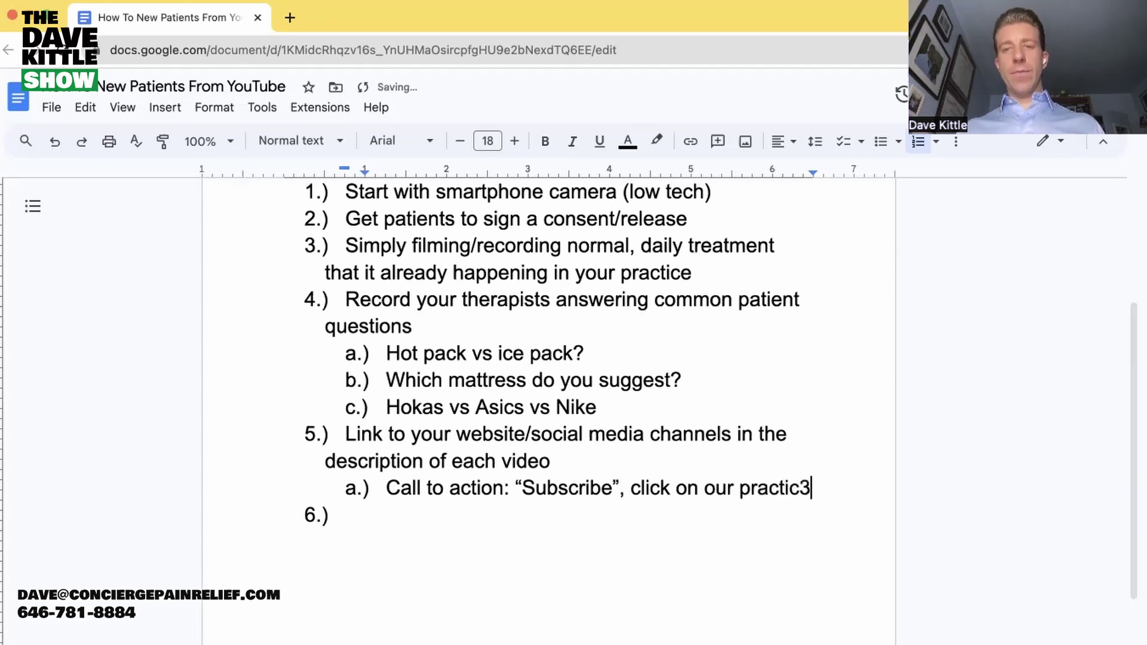
type("'s website")
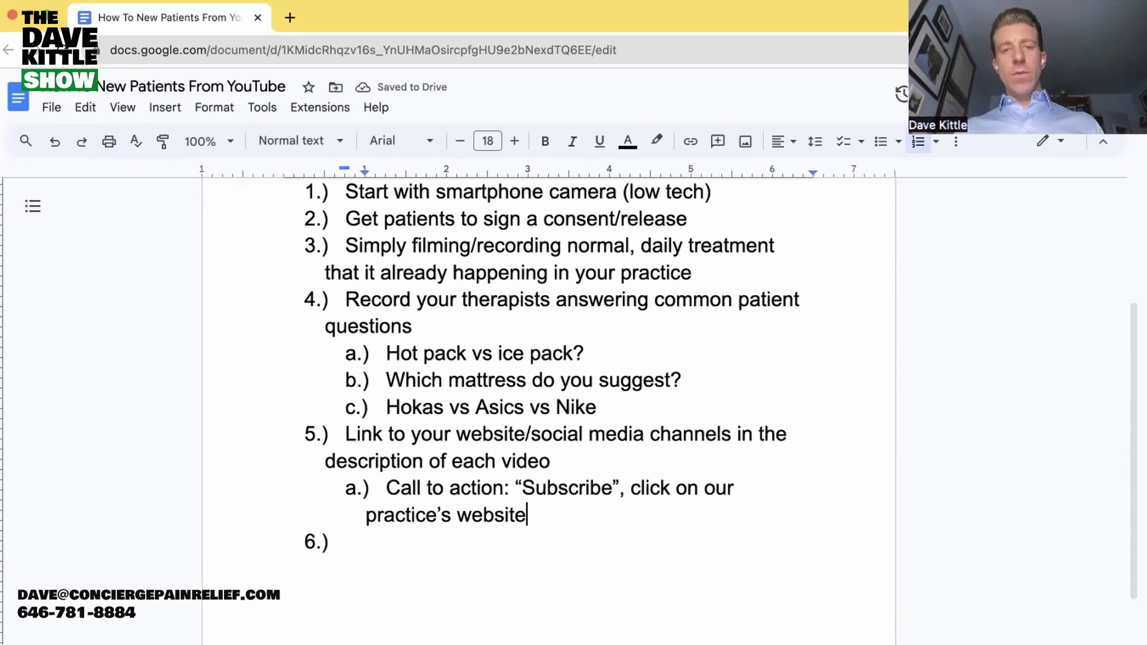
type("to learn ")
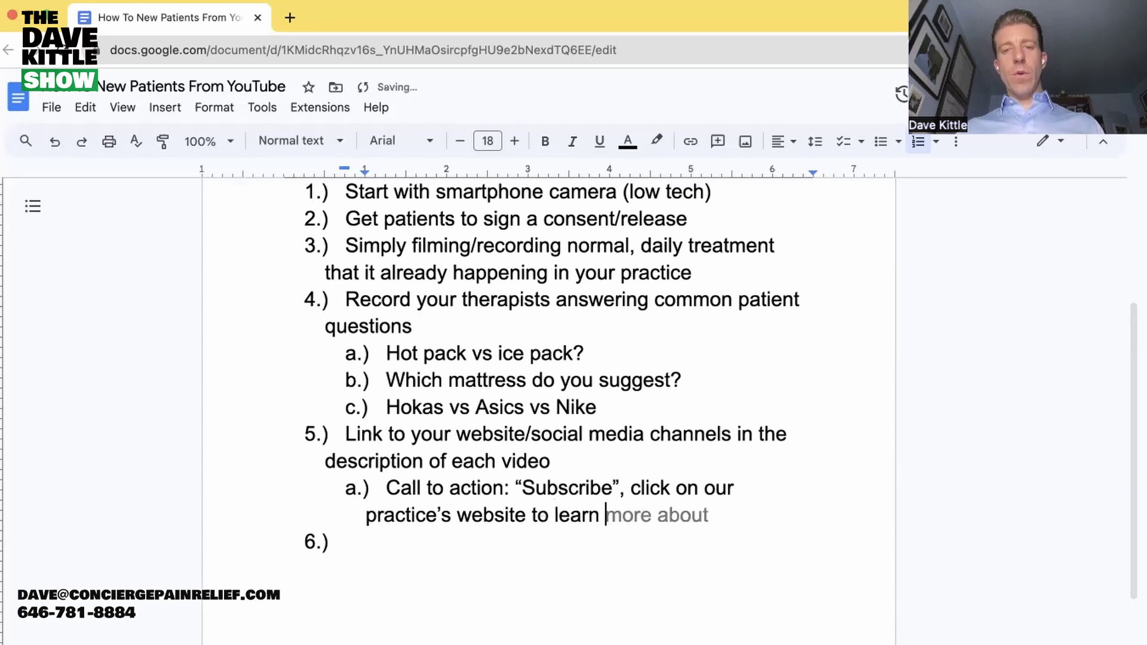
type("more, c")
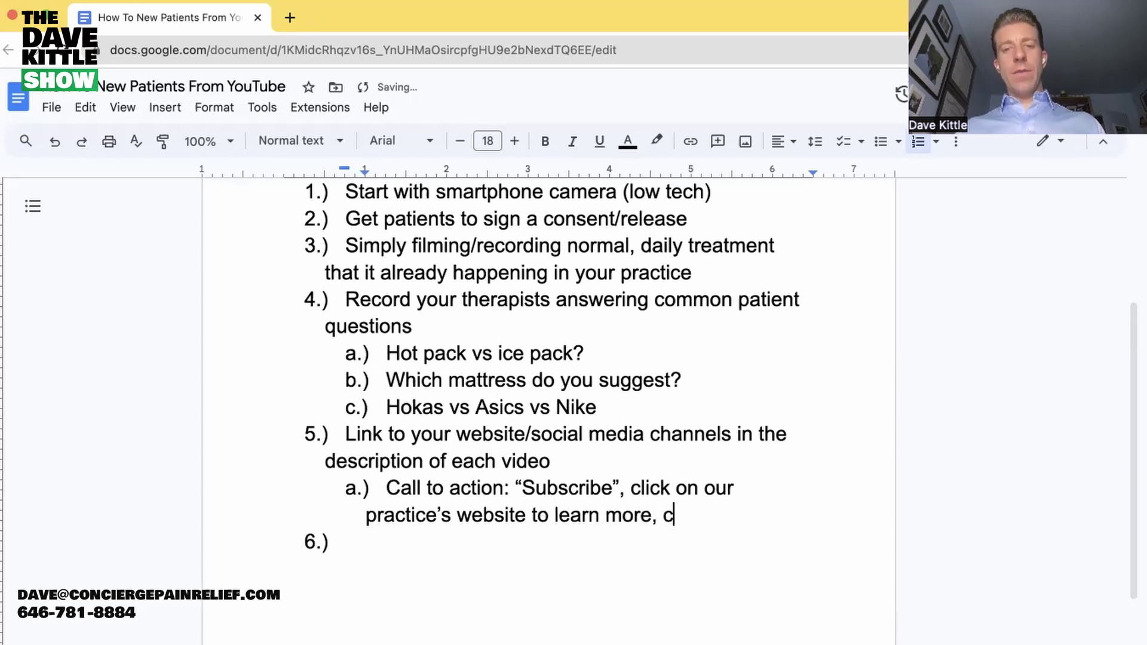
Finish sub-item a of checklist item 5 with ", call us at" followed by a placeholder phone number.
type("all us a")
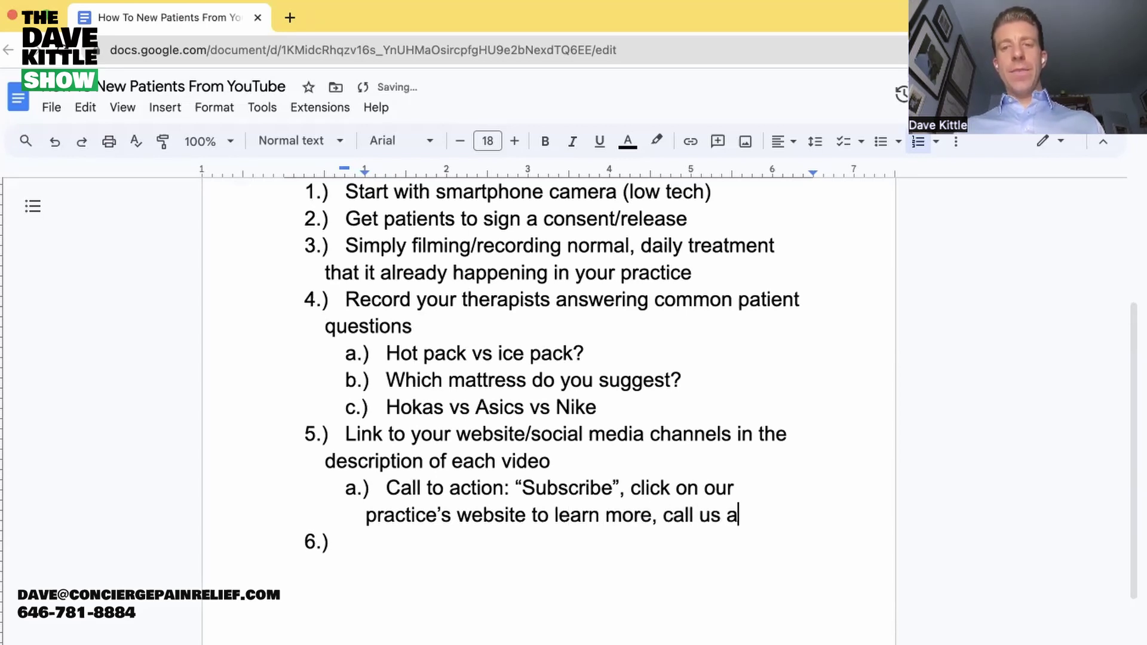
type("t (")
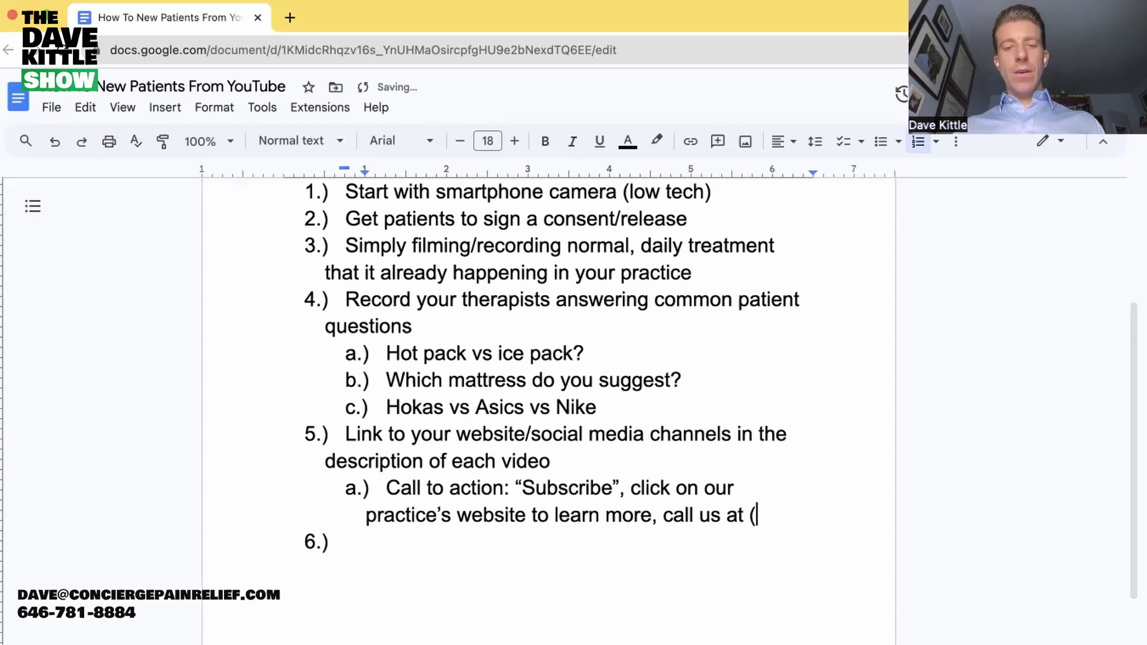
type("555)")
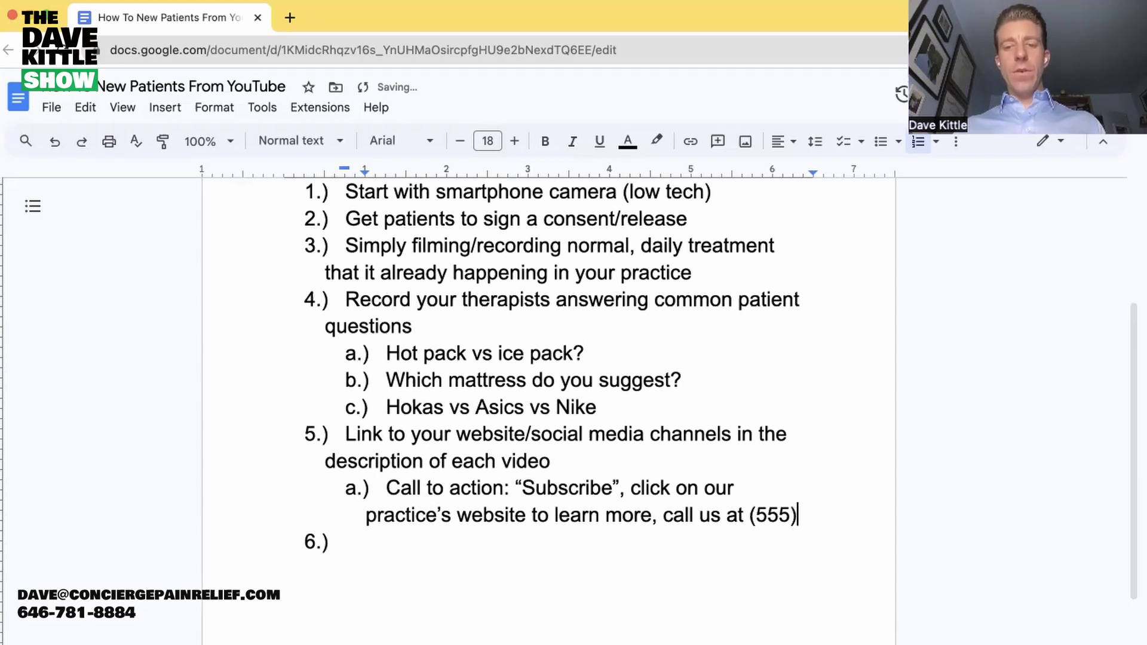
type("xxxxxxx")
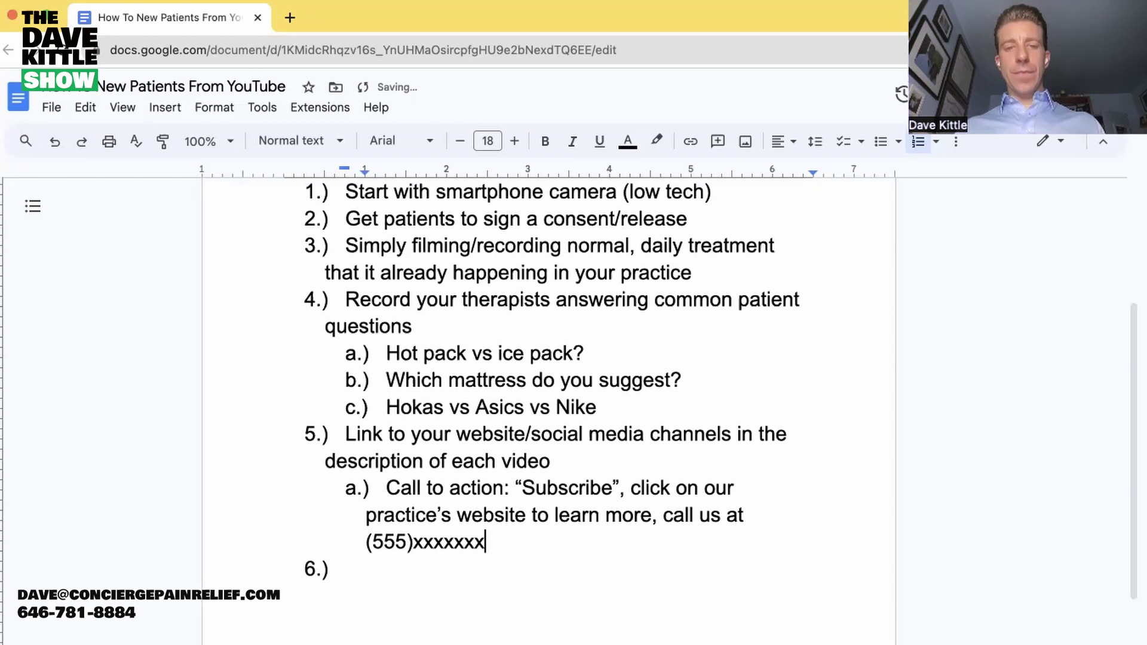
Write "Interview local physicians, put them in the spotlight" as checklist item 6.
left_click(493, 574)
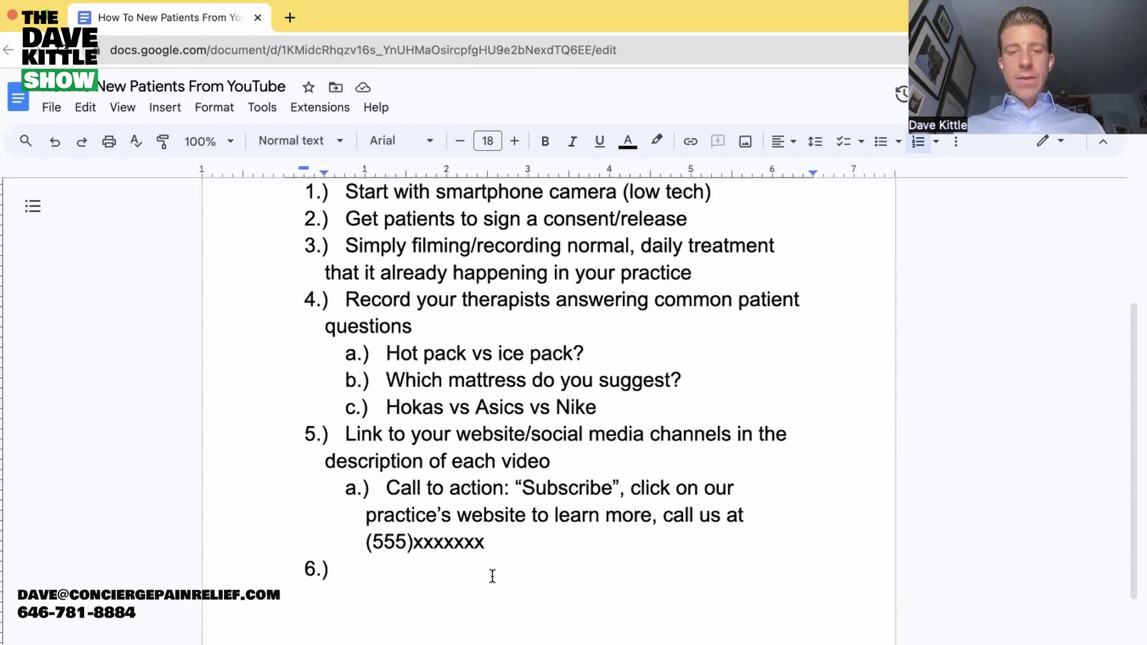
type("inter")
key("BackSpace")
key("BackSpace")
key("BackSpace")
key("BackSpace")
key("BackSpace")
type("Interview local physicians")
key("BackSpace")
type(", put them in the spotlight")
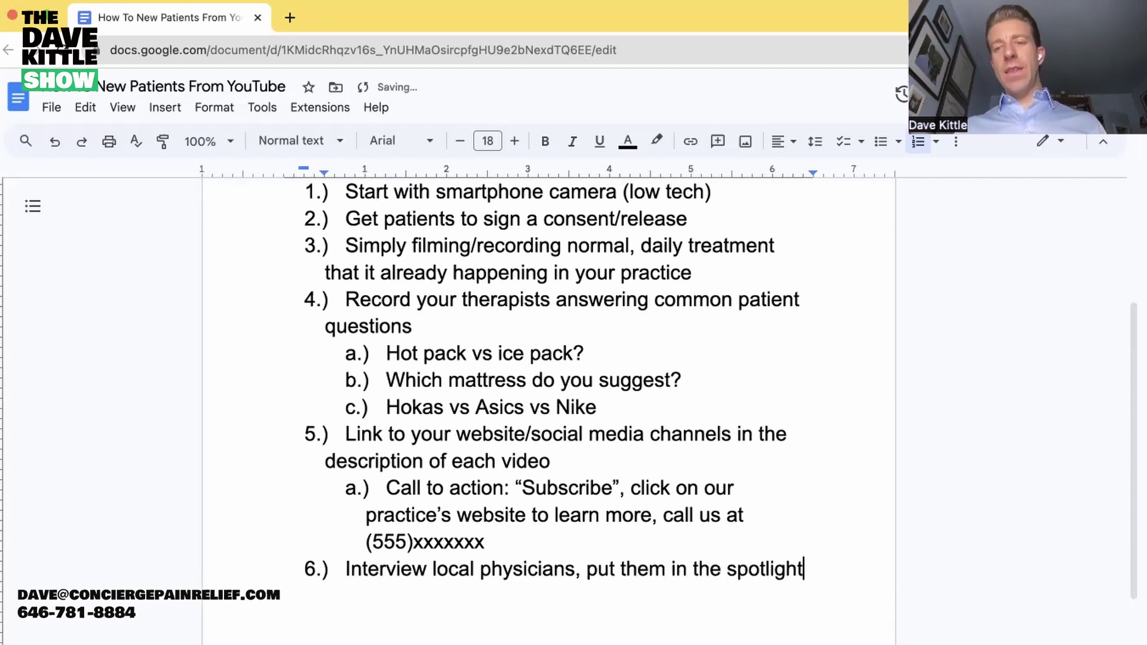
Extend checklist item 6 with ", ask them questions (5-15 min), then they will probably refer to you later".
type(", ask them ")
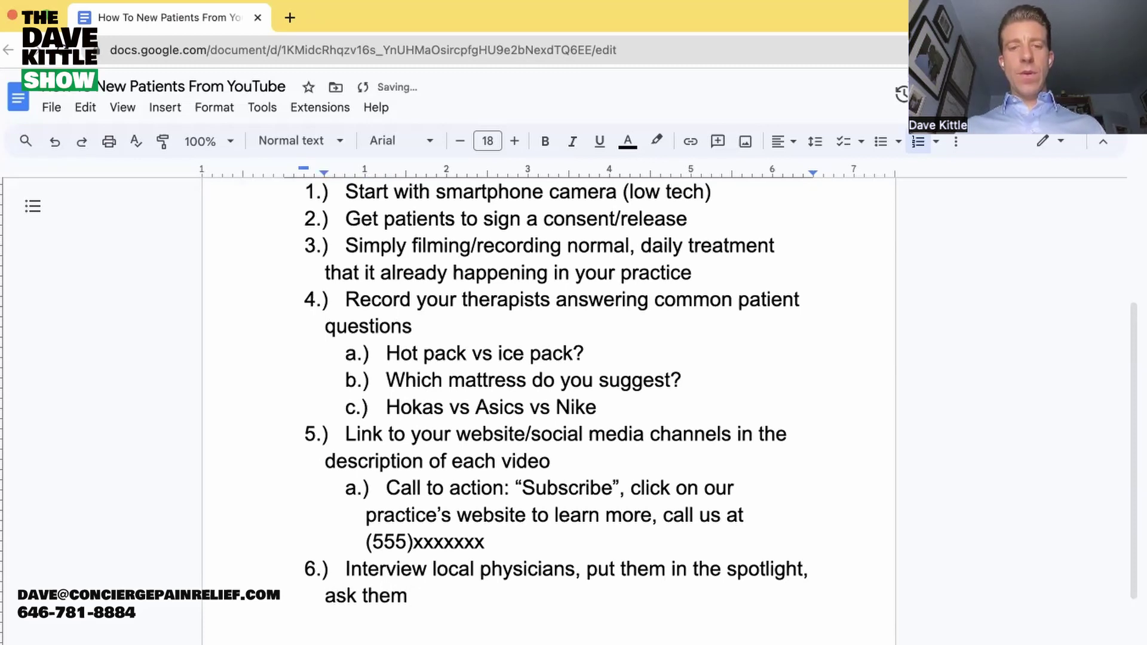
type("questions (")
type("5-10")
type(" min")
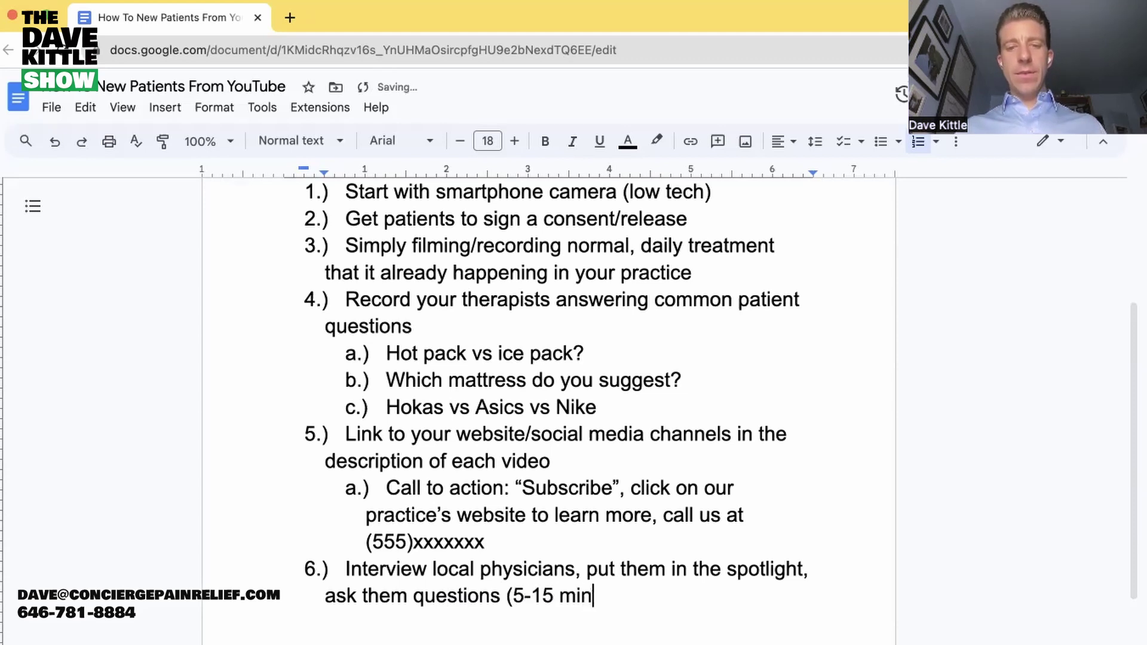
type("), then they ")
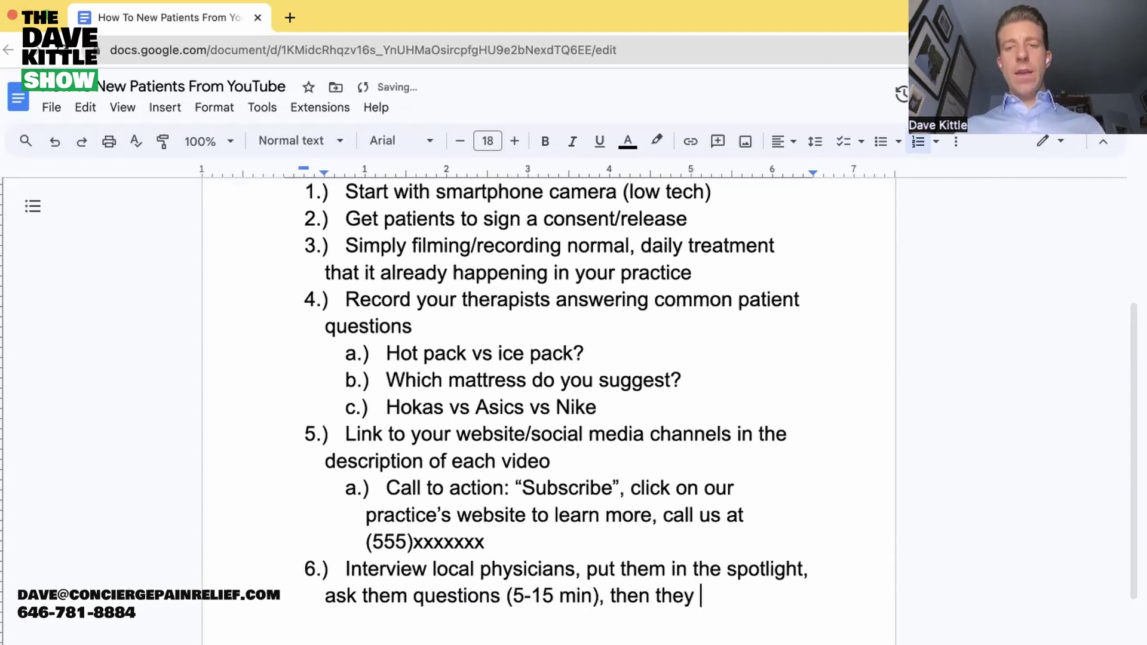
type("will probably refer to you later")
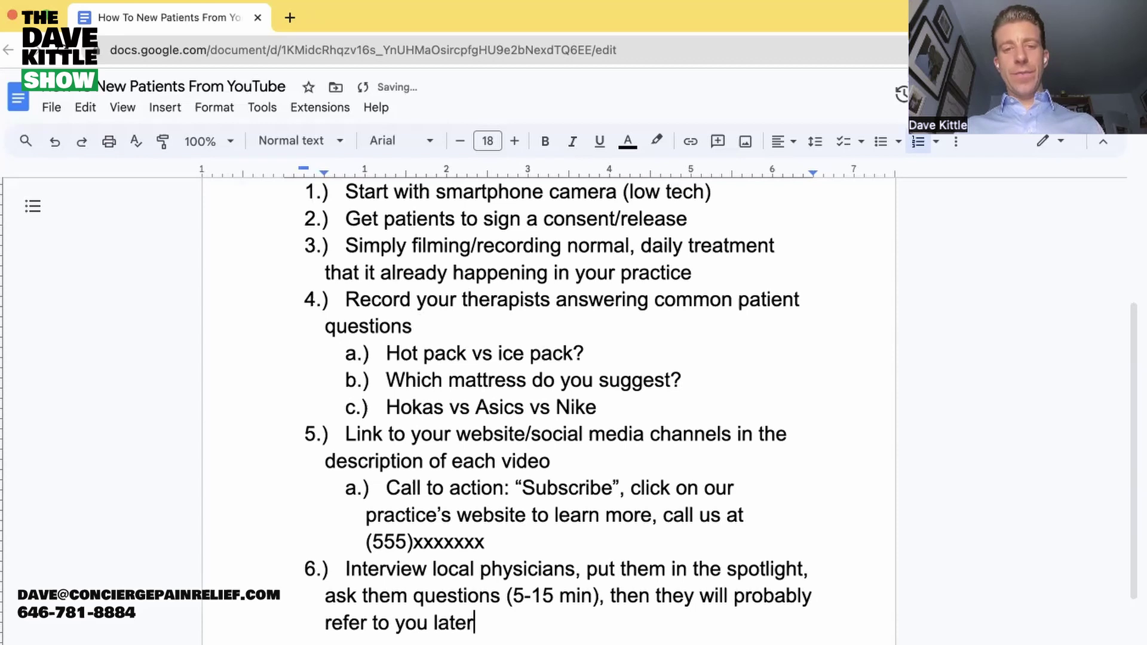
Add checklist item 7 with the text "Upgrade to more expensive camera/tech".
key("Return")
scroll(479, 430, "down", 3)
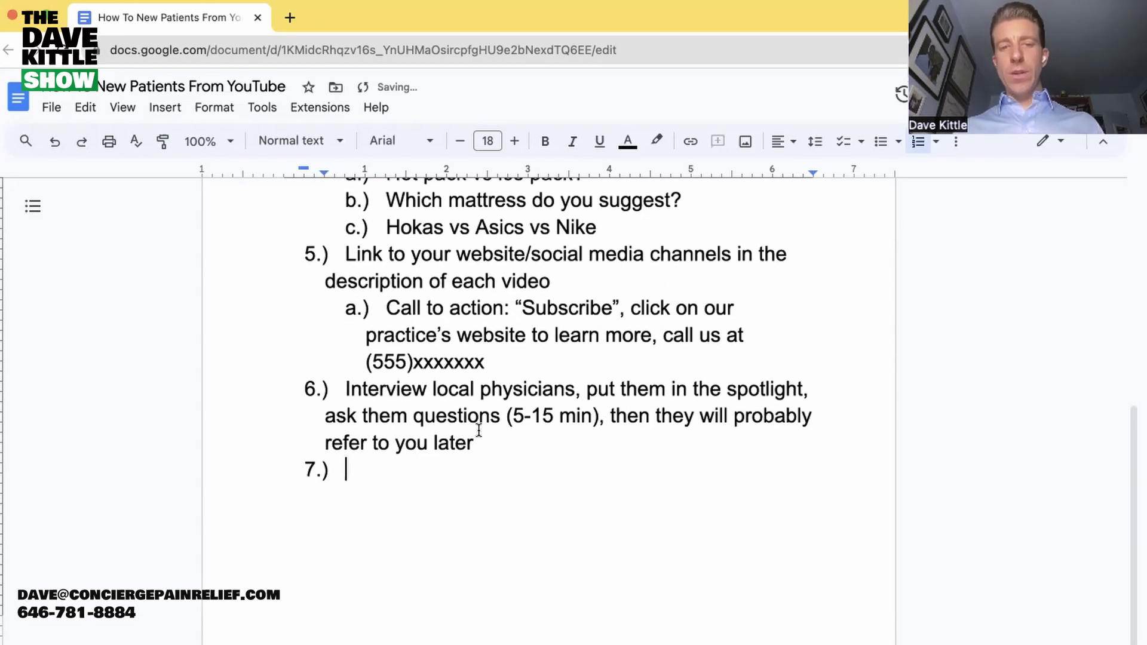
type("Up")
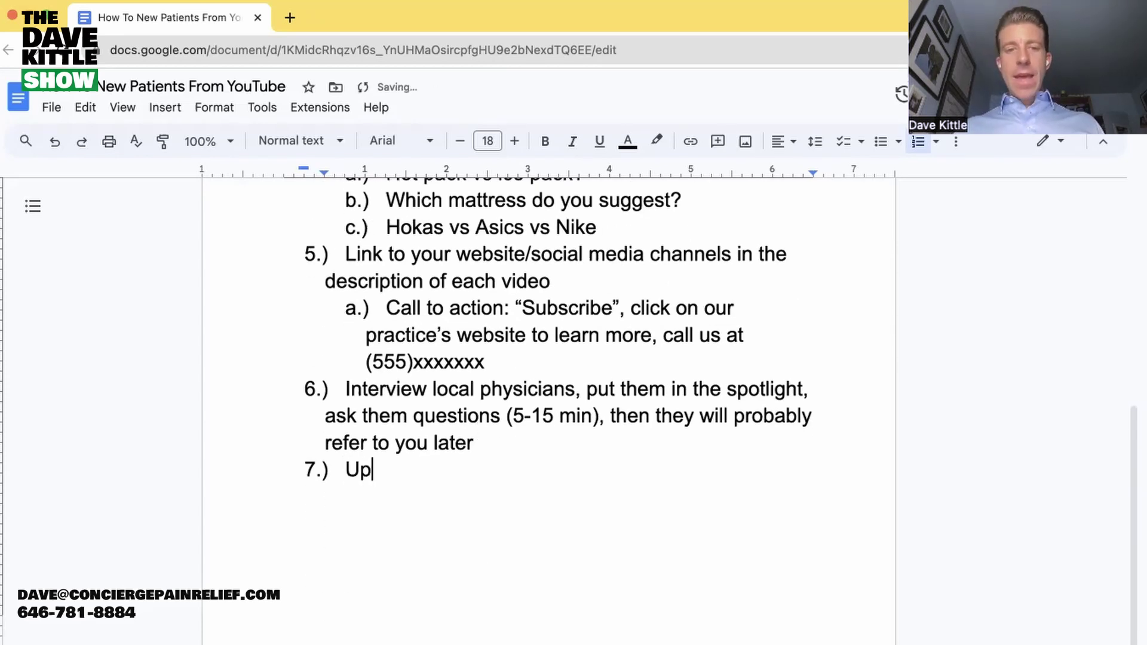
type("grade to m")
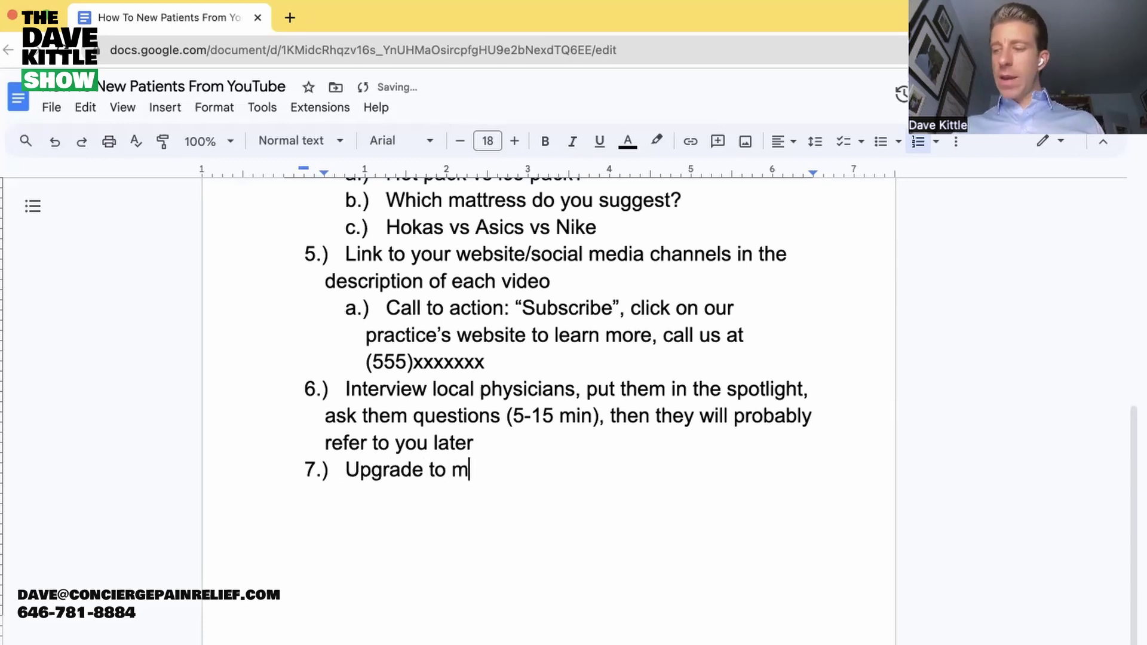
key("BackSpace")
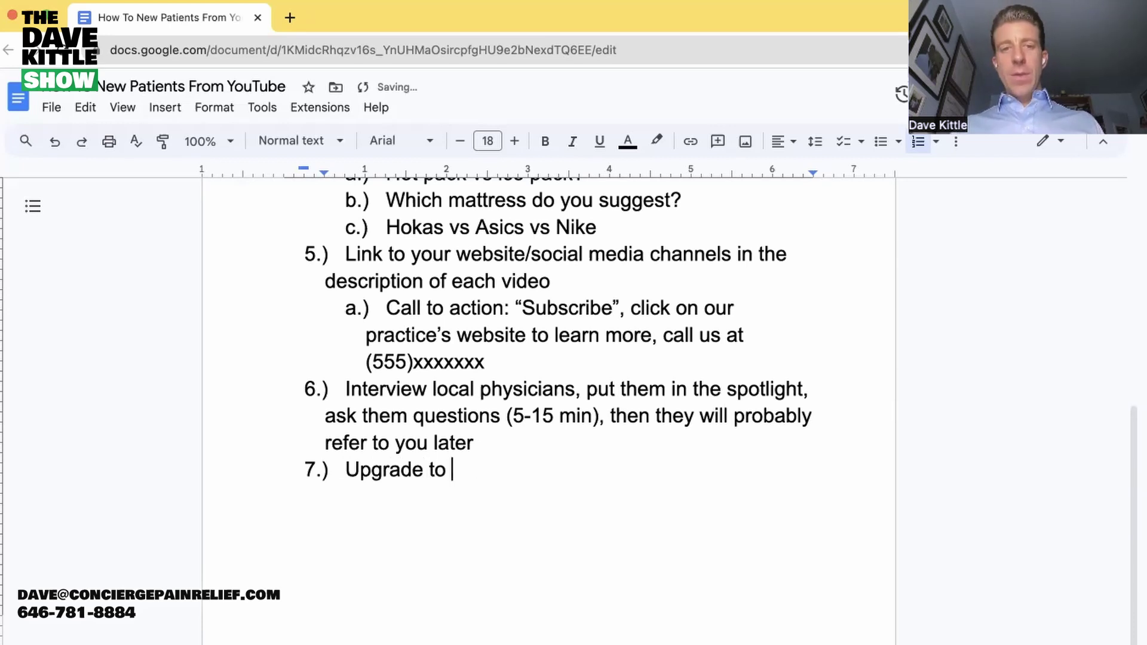
type("more expensive")
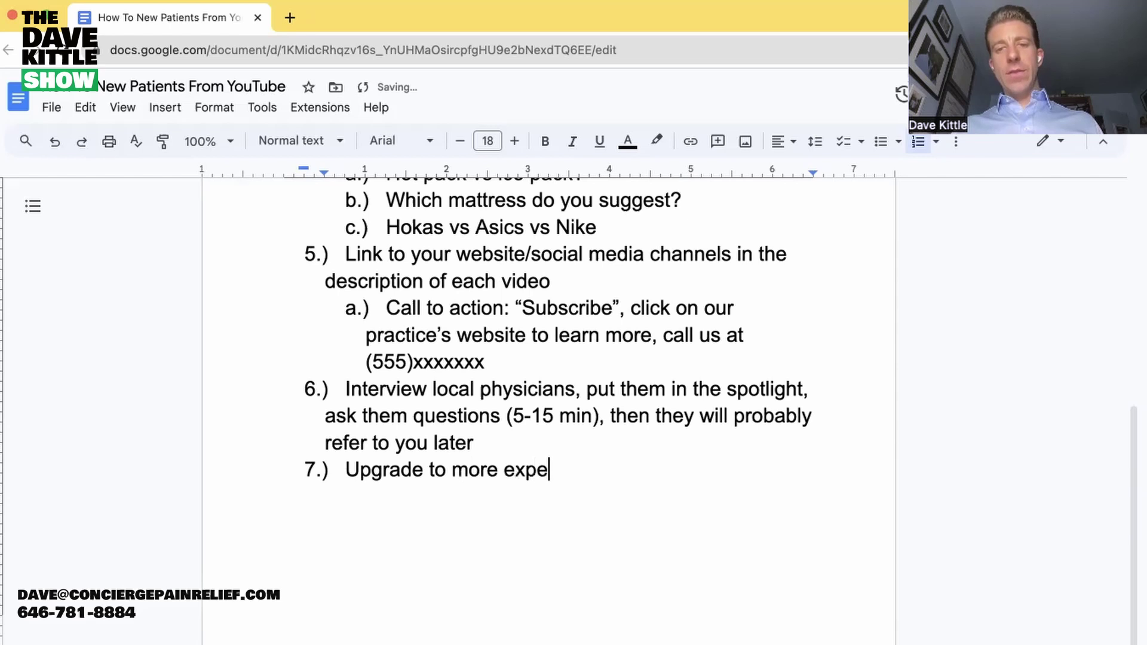
type(" camera/tech")
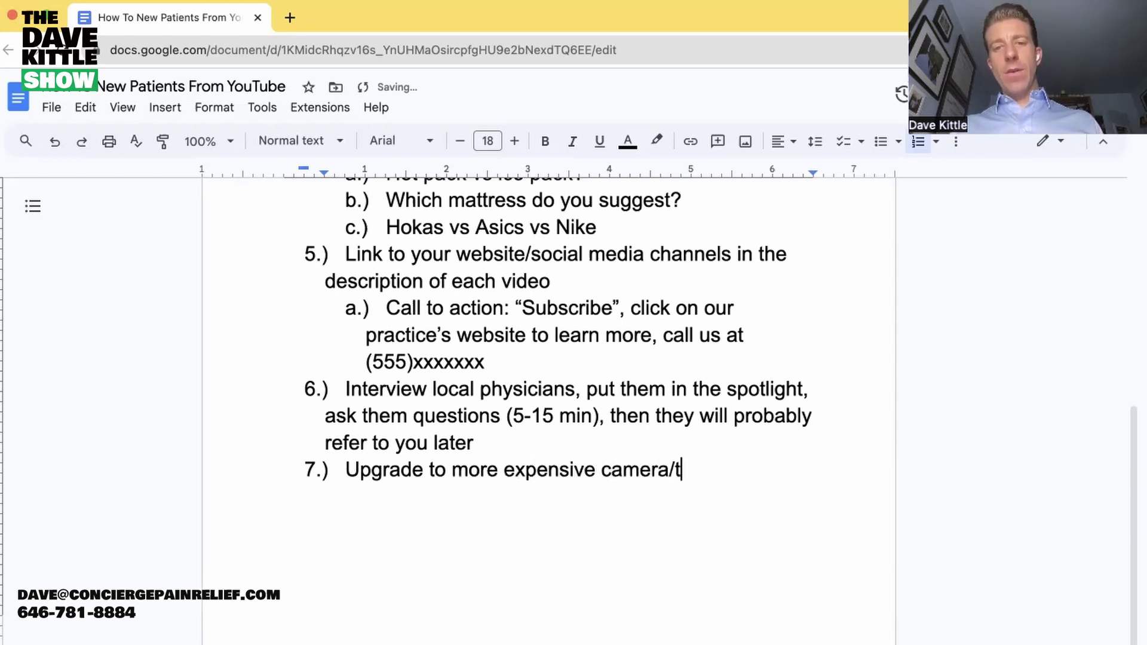